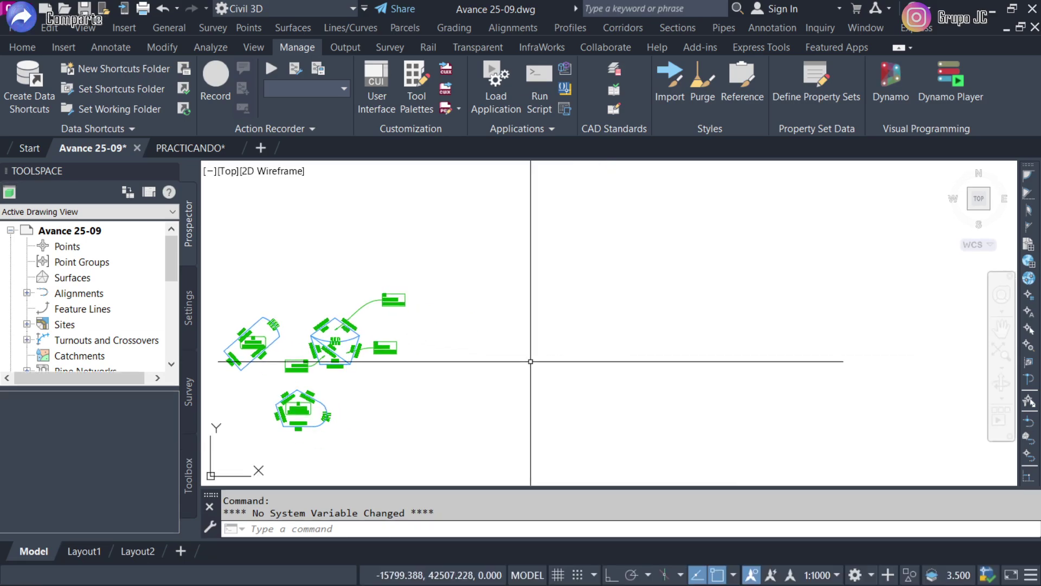
Draw a three-point arc for the sector's curved edge
{"action": "type", "text": "ar"}
{"action": "key", "text": "Return"}
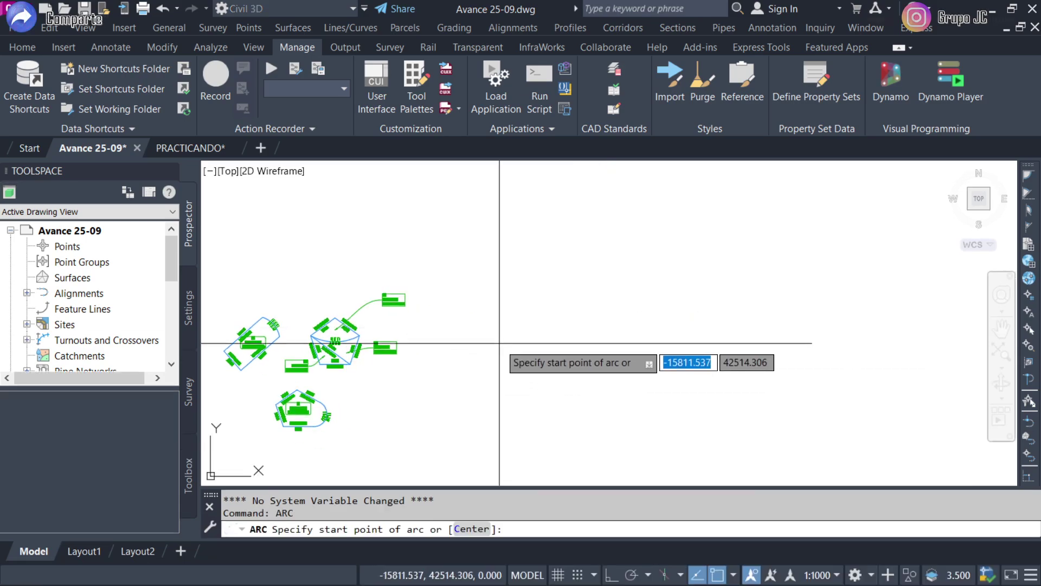
{"action": "left_click", "coordinate": [505, 345]}
{"action": "left_click", "coordinate": [534, 242]}
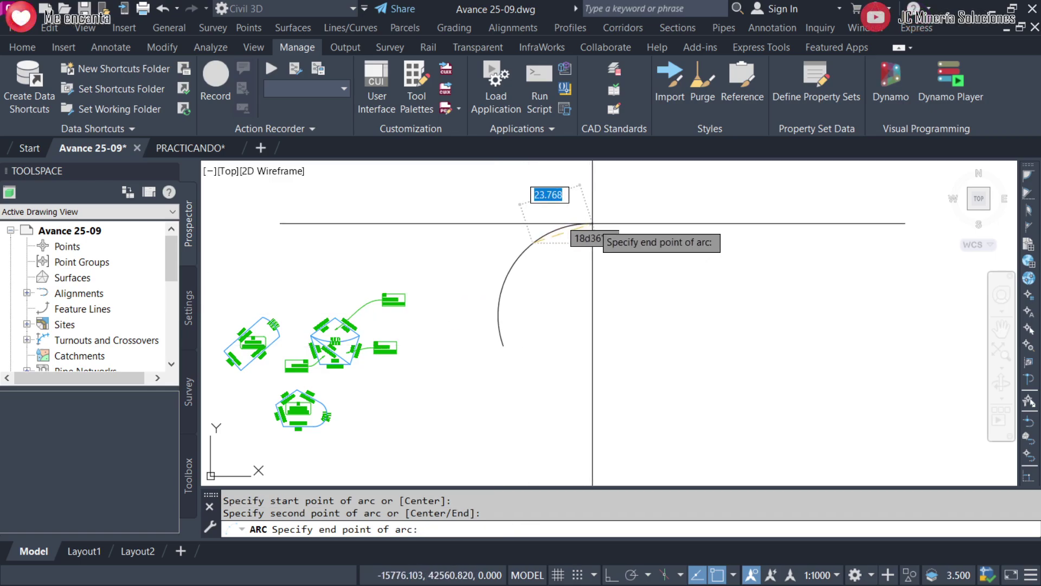
{"action": "left_click", "coordinate": [657, 231]}
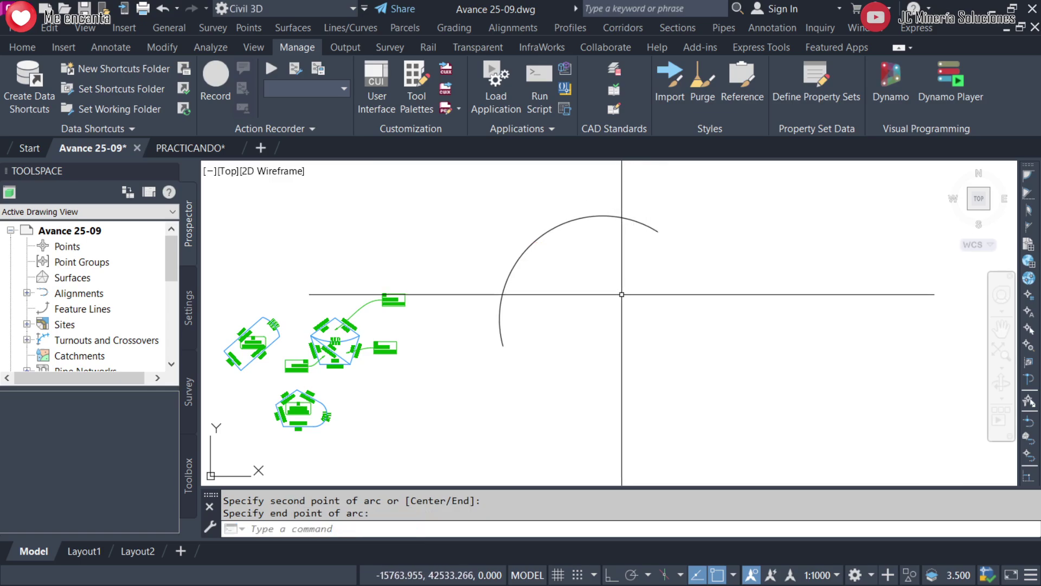
Draw a polyline from the arc's lower end to its centre, then to its upper end
{"action": "type", "text": "pl"}
{"action": "key", "text": "Return"}
{"action": "left_click", "coordinate": [504, 346]}
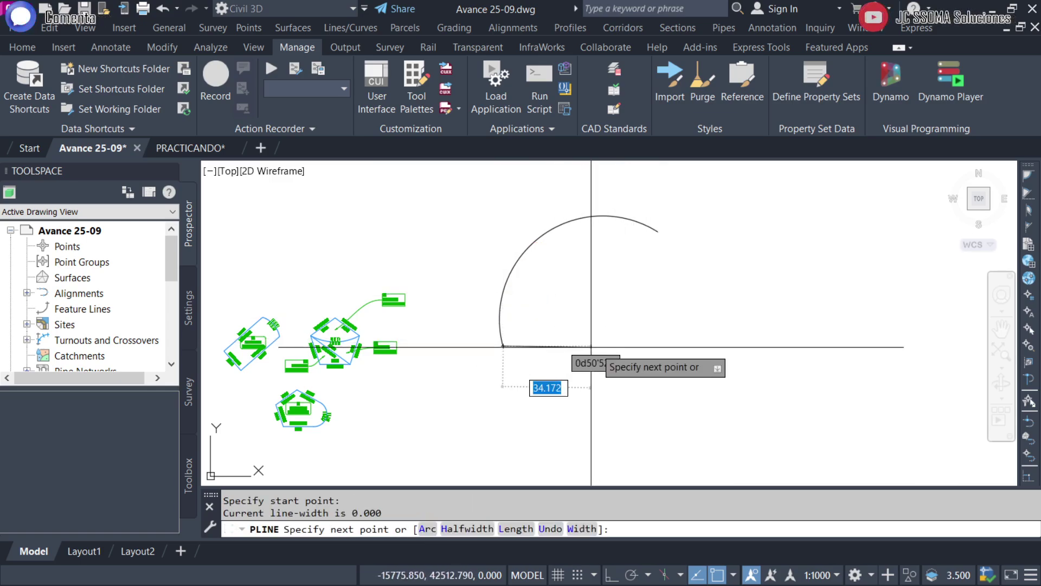
{"action": "type", "text": "cent"}
{"action": "key", "text": "Return"}
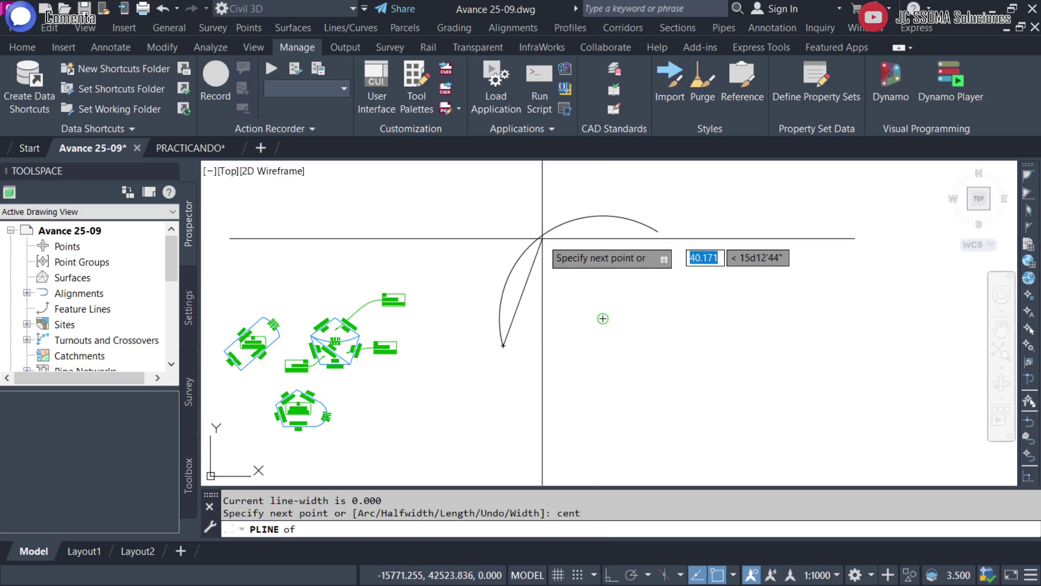
{"action": "left_click", "coordinate": [559, 292]}
{"action": "left_click", "coordinate": [658, 232]}
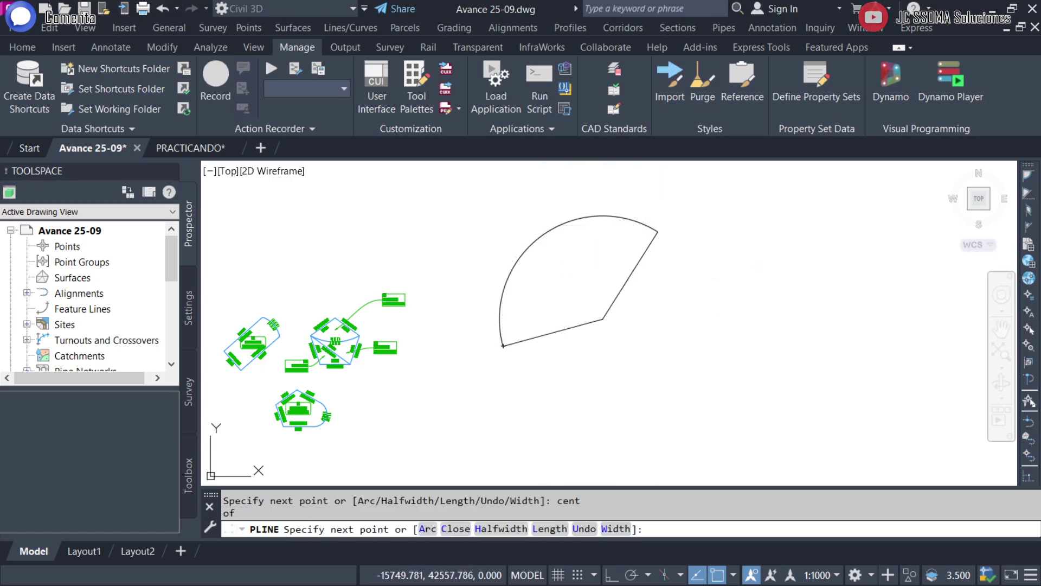
{"action": "key", "text": "Return"}
Join the arc and the two radii into a single polyline
{"action": "scroll", "coordinate": [507, 231], "scroll_direction": "up", "scroll_amount": 2}
{"action": "scroll", "coordinate": [507, 231], "scroll_direction": "up", "scroll_amount": 1}
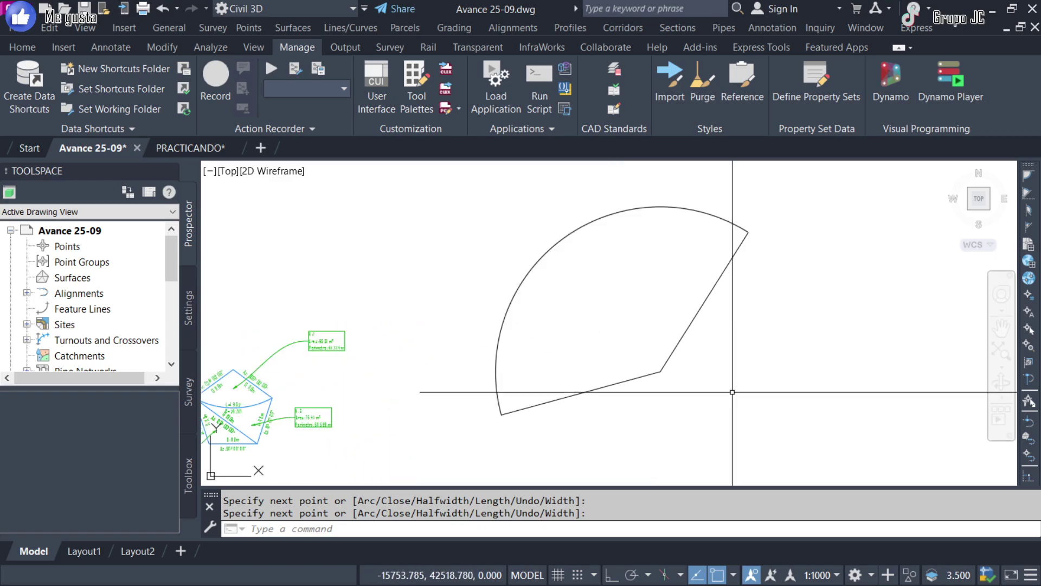
{"action": "left_click", "coordinate": [811, 446]}
{"action": "left_click", "coordinate": [482, 206]}
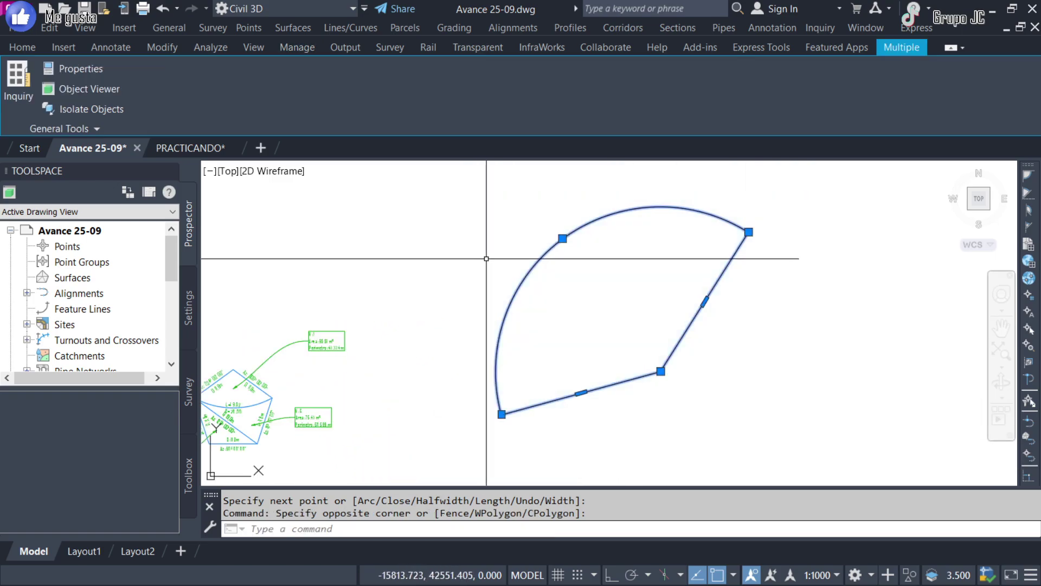
{"action": "type", "text": "j"}
{"action": "key", "text": "Return"}
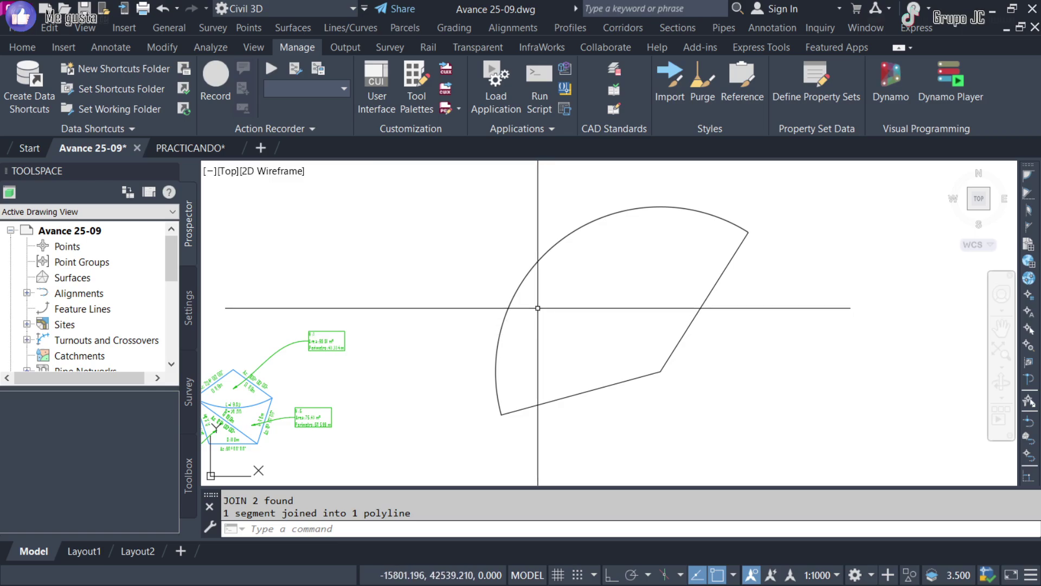
Convert the sector polyline into a Site 1 Property parcel with area and perimeter labels
{"action": "left_click", "coordinate": [403, 28]}
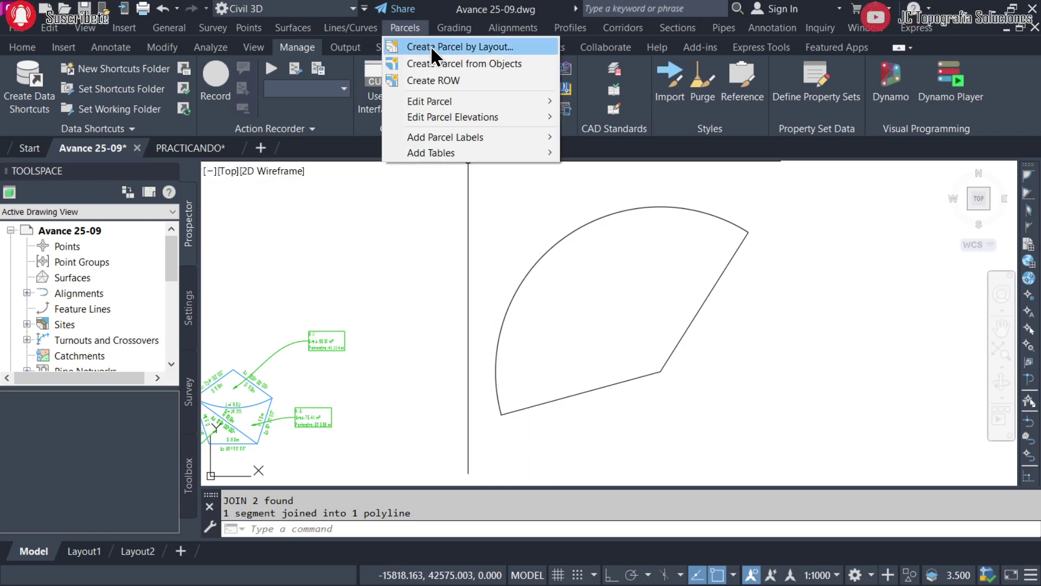
{"action": "left_click", "coordinate": [461, 63]}
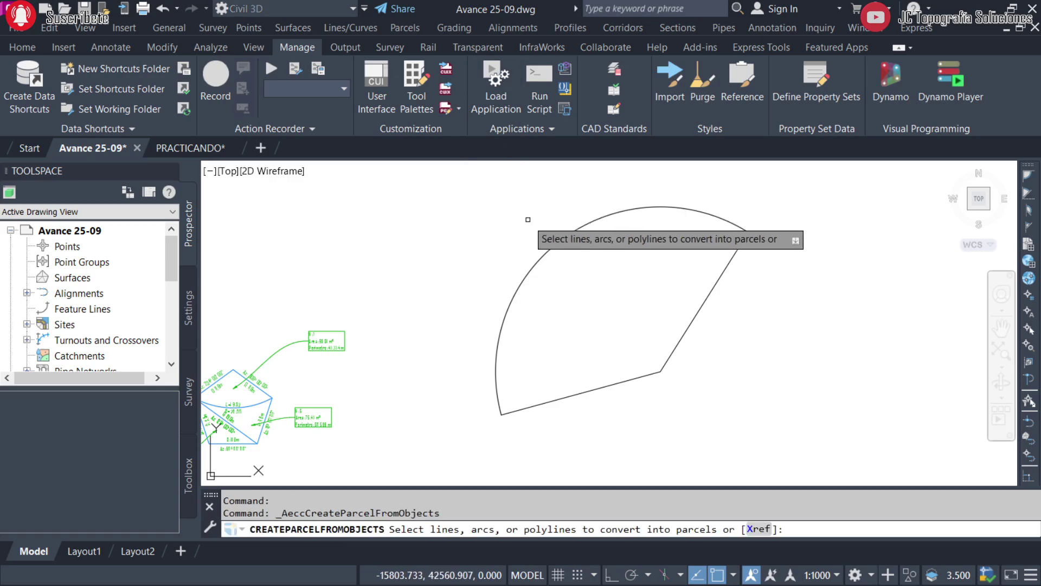
{"action": "left_click", "coordinate": [554, 245]}
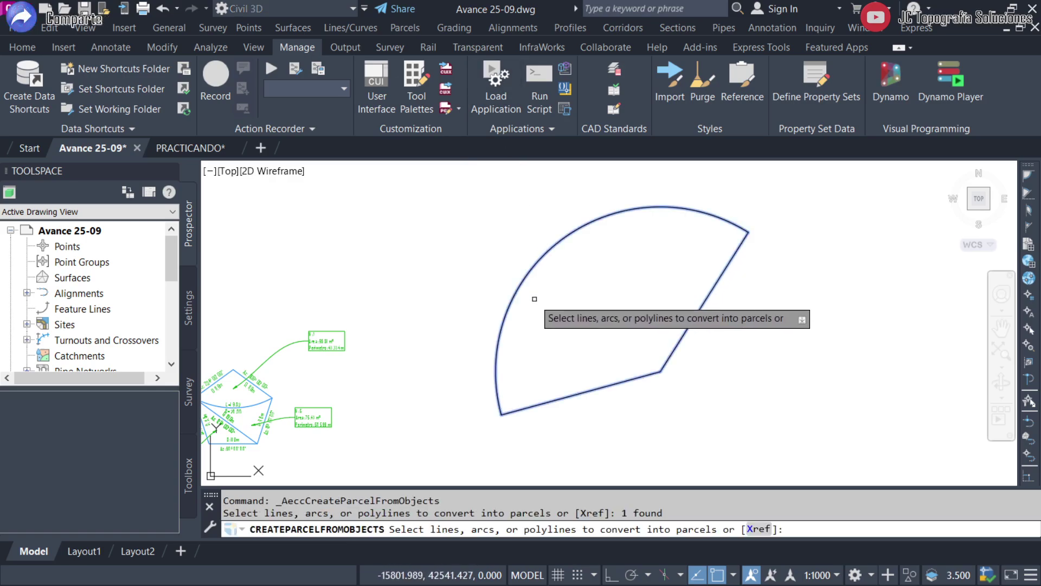
{"action": "key", "text": "Return"}
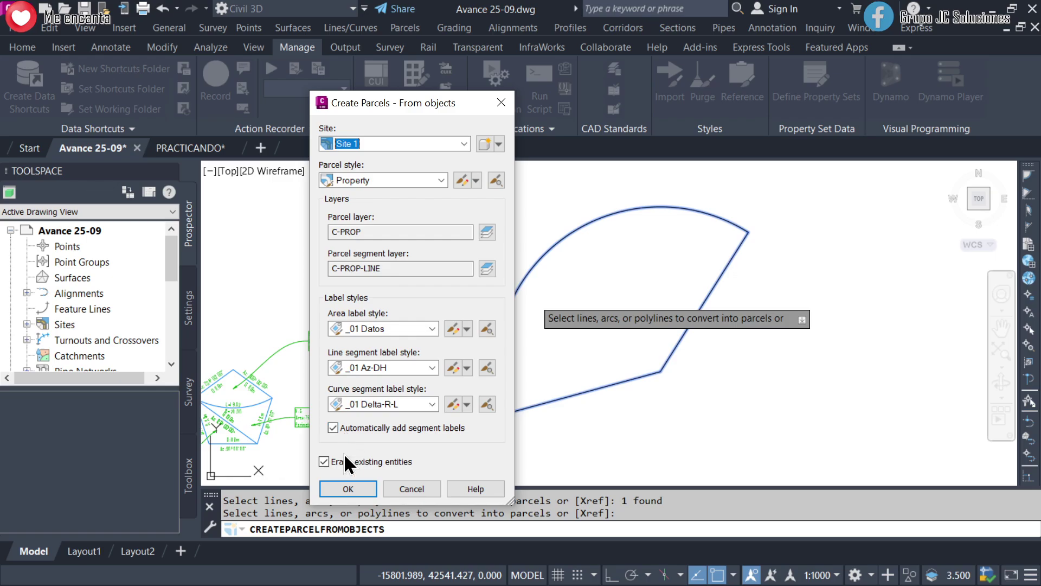
{"action": "left_click", "coordinate": [348, 490]}
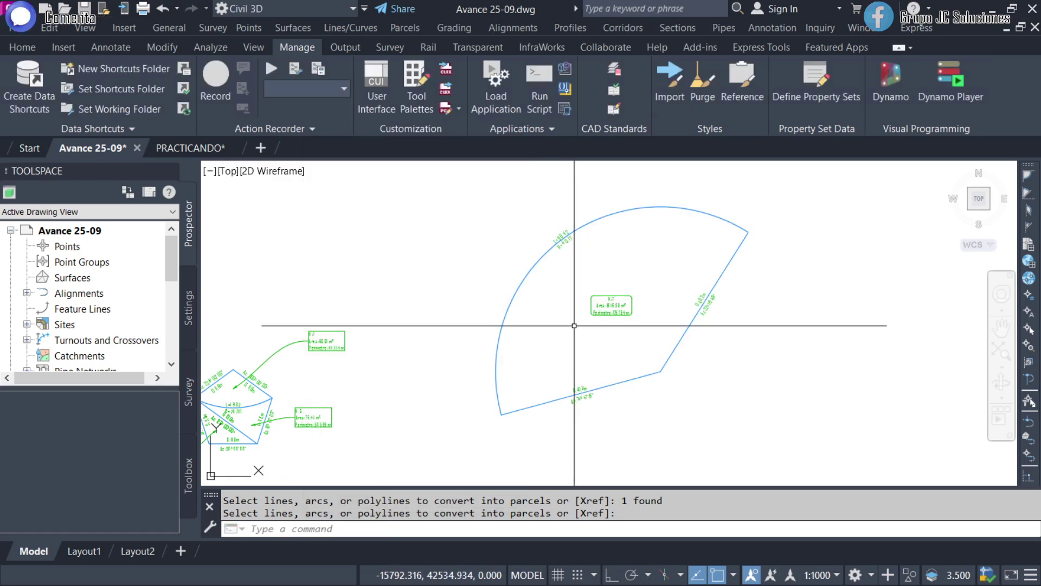
{"action": "scroll", "coordinate": [511, 309], "scroll_direction": "up", "scroll_amount": 3}
{"action": "scroll", "coordinate": [551, 343], "scroll_direction": "down", "scroll_amount": 2}
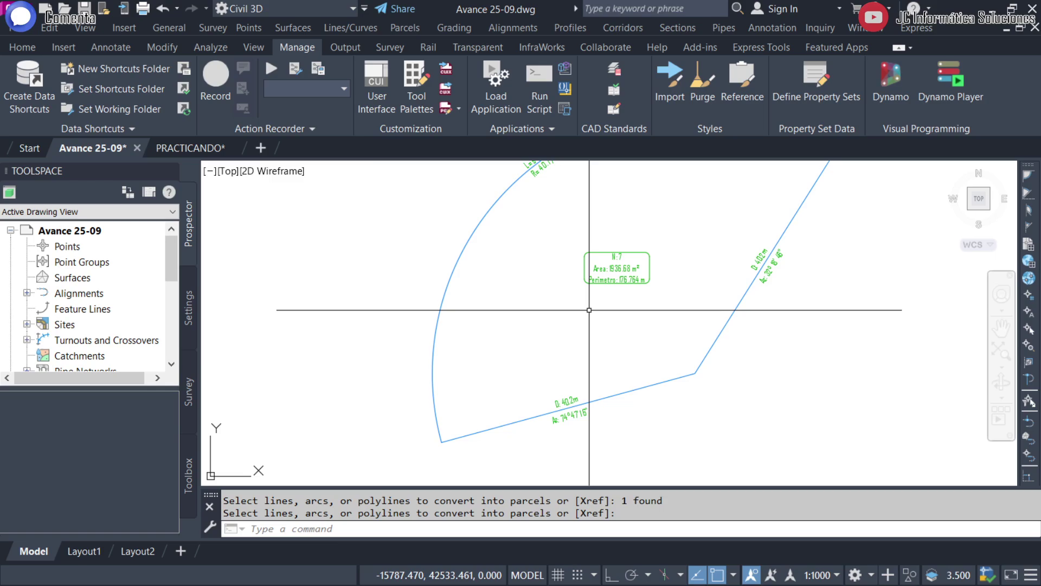
{"action": "scroll", "coordinate": [551, 349], "scroll_direction": "down", "scroll_amount": 2}
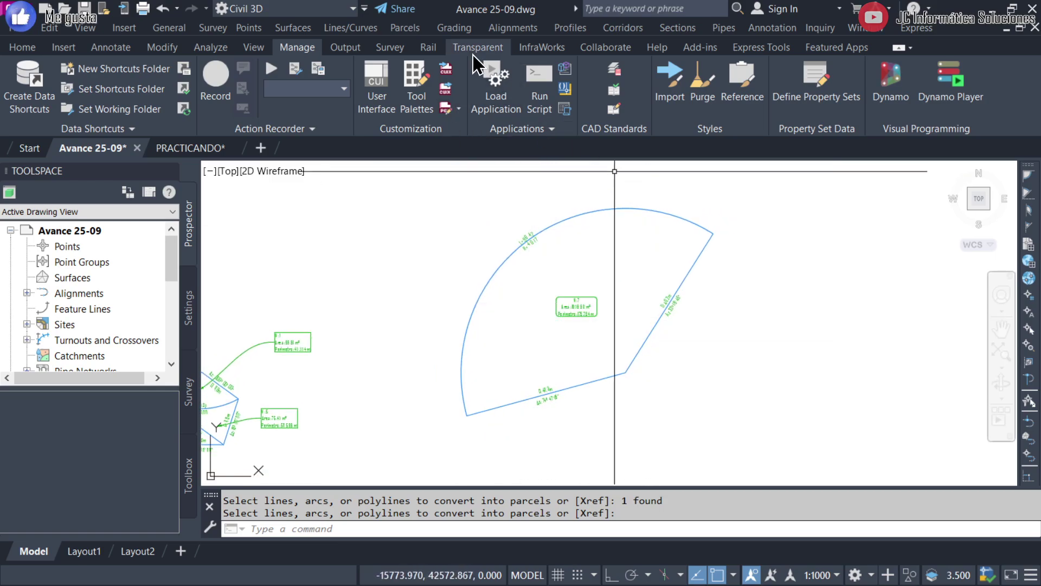
Start Create Parcel by Layout and set Minimum Area to 250 sq.m
{"action": "left_click", "coordinate": [405, 28]}
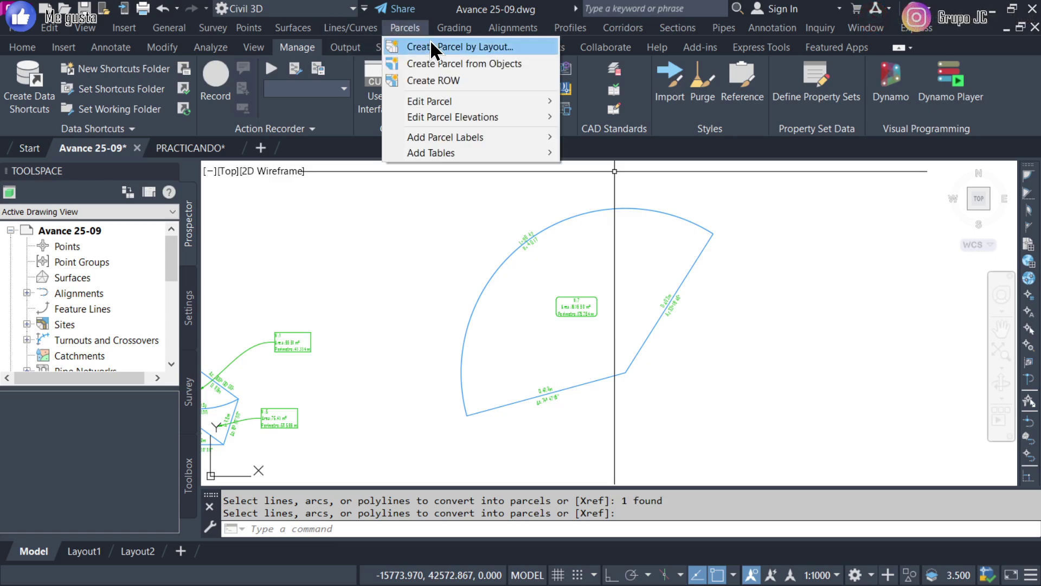
{"action": "left_click", "coordinate": [431, 43]}
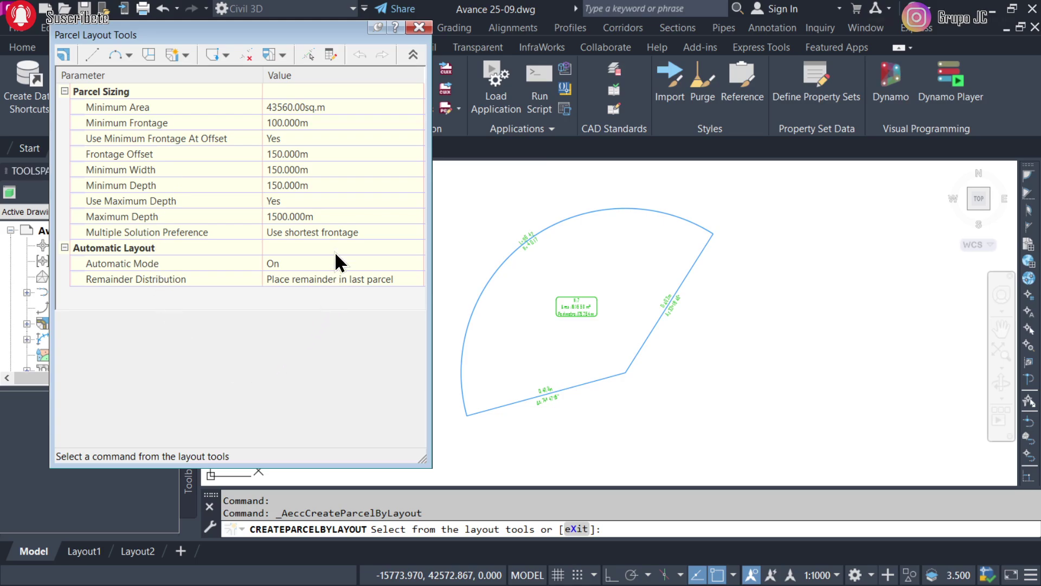
{"action": "left_click", "coordinate": [342, 107]}
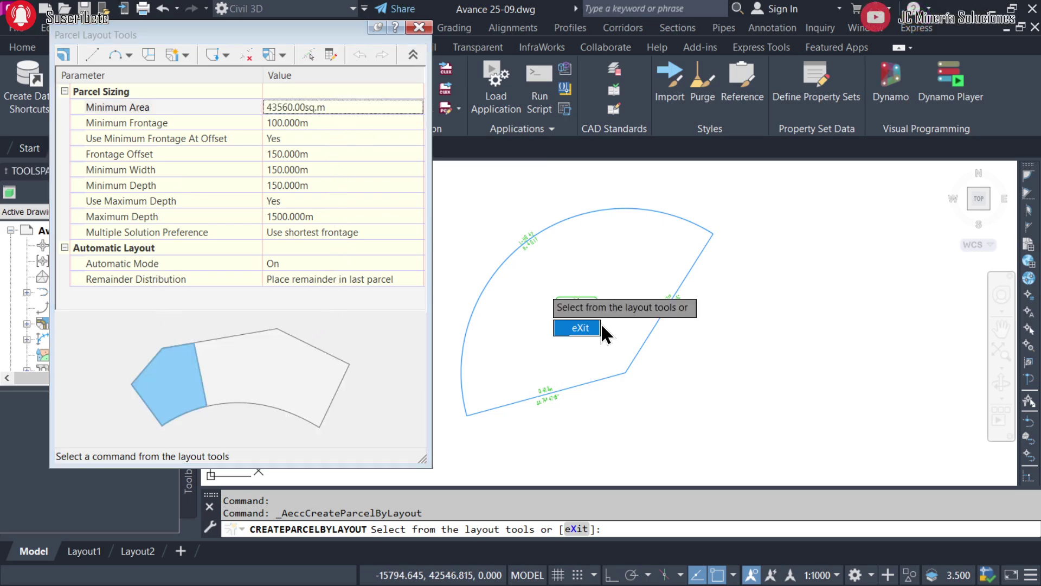
{"action": "left_click", "coordinate": [346, 105]}
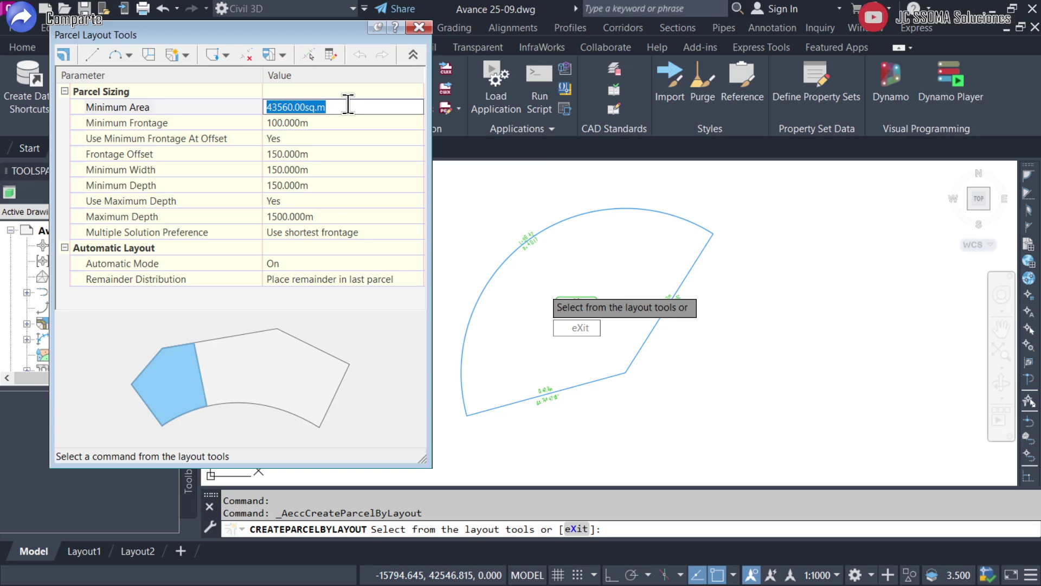
{"action": "type", "text": "1000"}
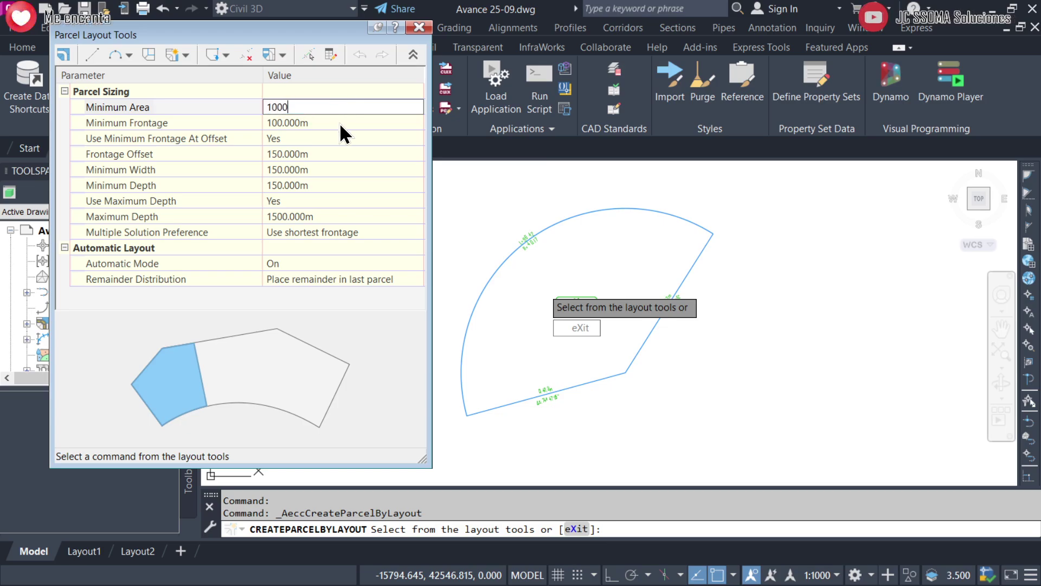
{"action": "left_click_drag", "start_coordinate": [334, 107], "coordinate": [130, 104]}
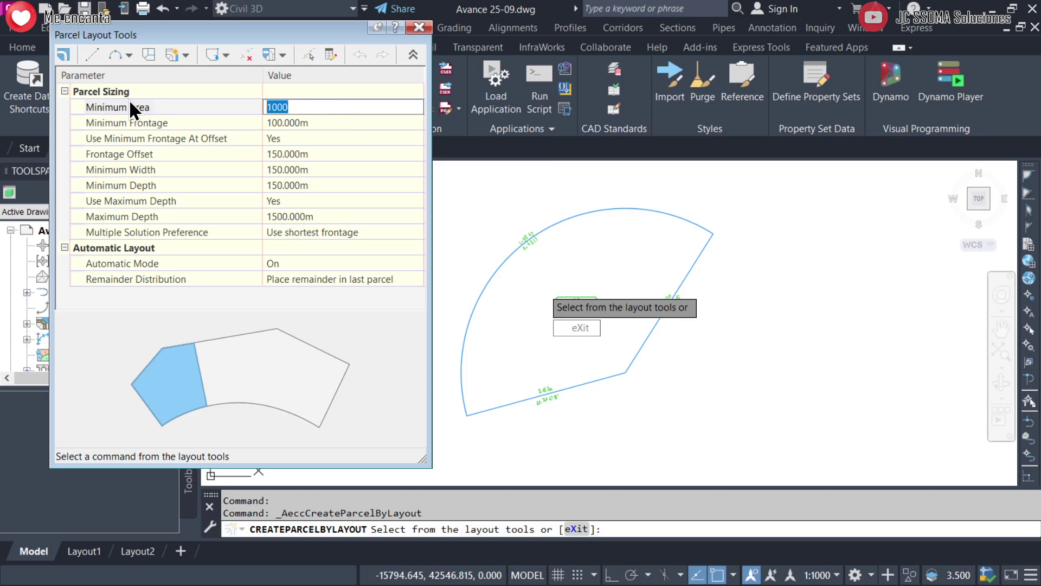
{"action": "scroll", "coordinate": [659, 297], "scroll_direction": "up", "scroll_amount": 5}
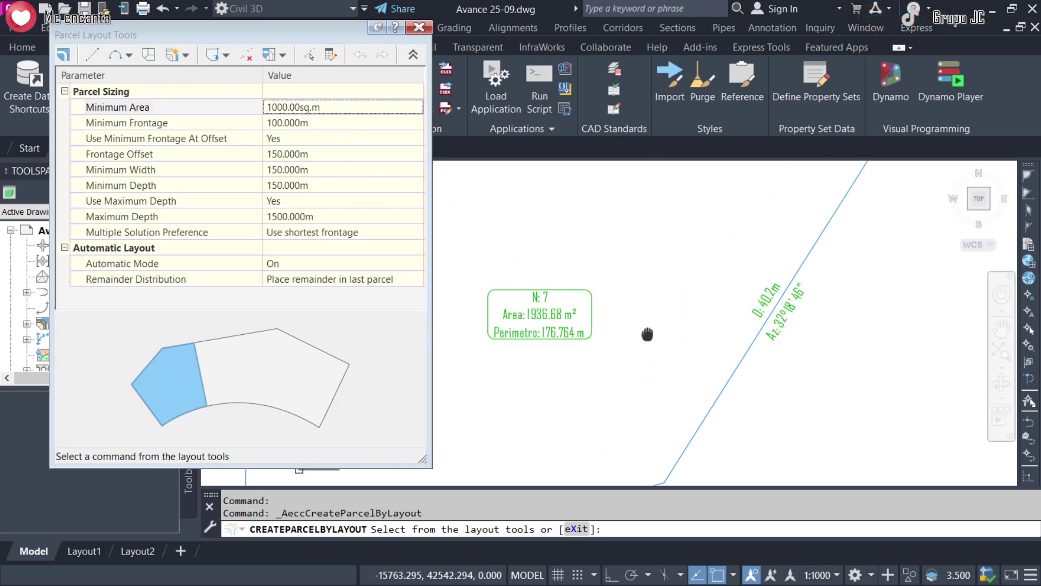
{"action": "middle_click_drag", "start_coordinate": [647, 334], "coordinate": [640, 340]}
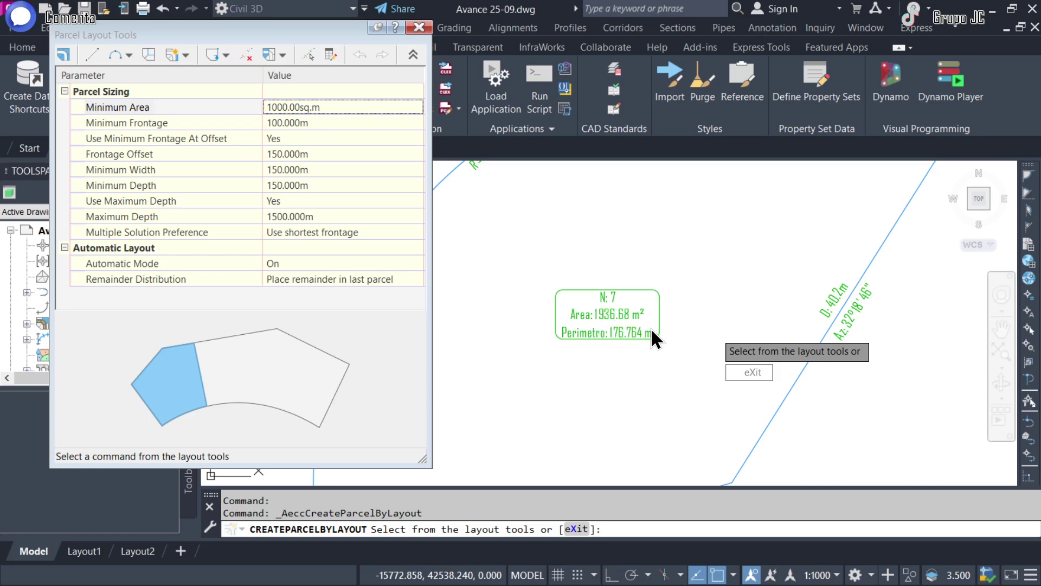
{"action": "left_click", "coordinate": [338, 107]}
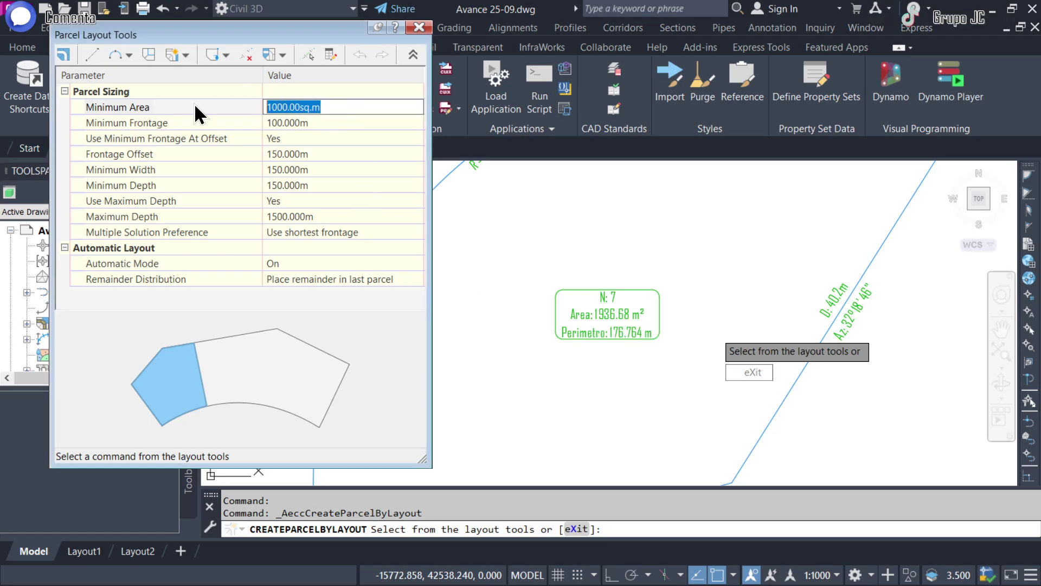
{"action": "type", "text": "250"}
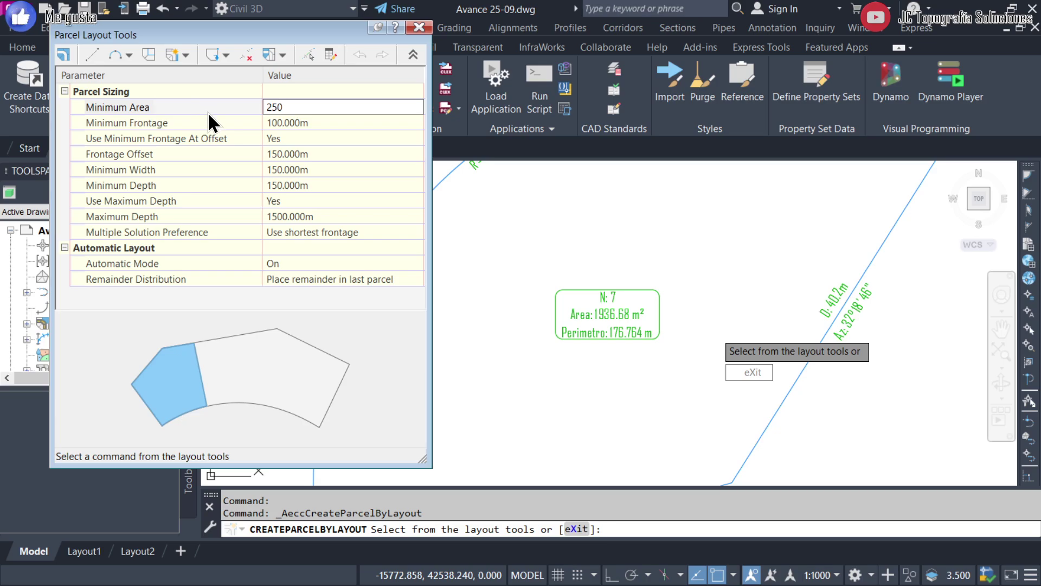
{"action": "left_click", "coordinate": [343, 123]}
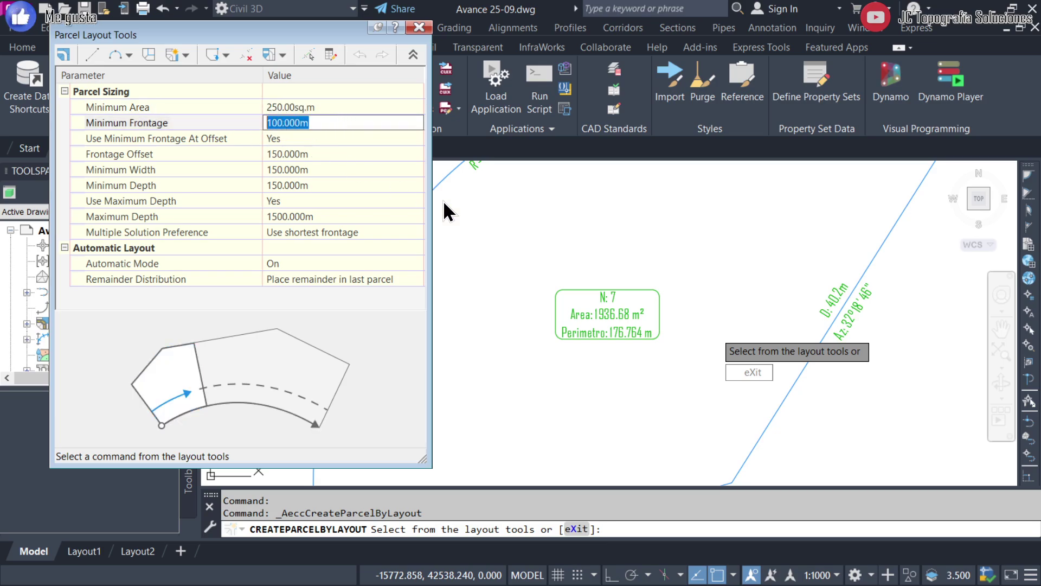
{"action": "scroll", "coordinate": [540, 250], "scroll_direction": "down", "scroll_amount": 3}
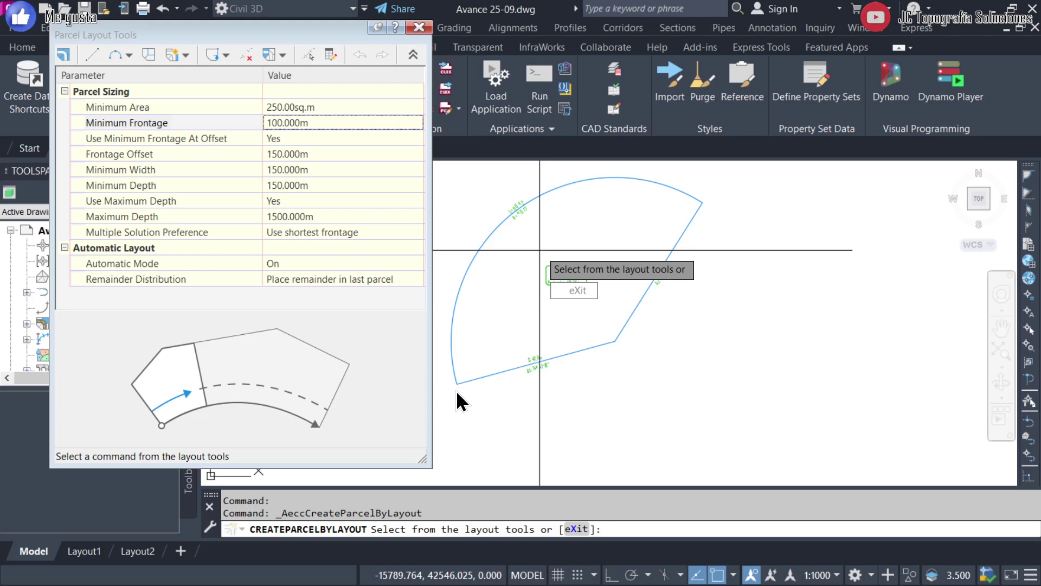
Set Minimum Frontage and Minimum Width to 10 m in Parcel Layout Tools
{"action": "left_click", "coordinate": [321, 124]}
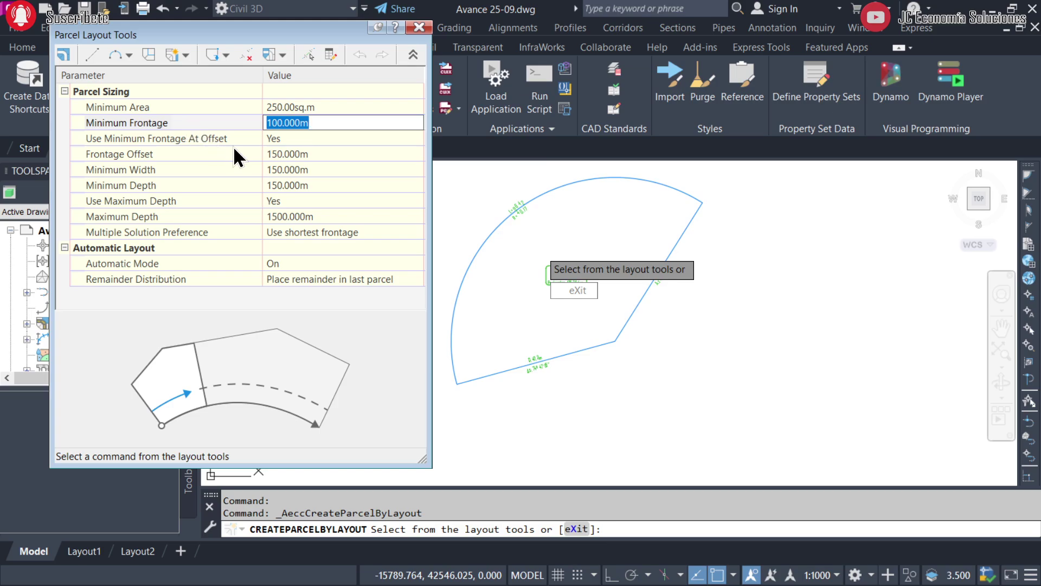
{"action": "type", "text": "150"}
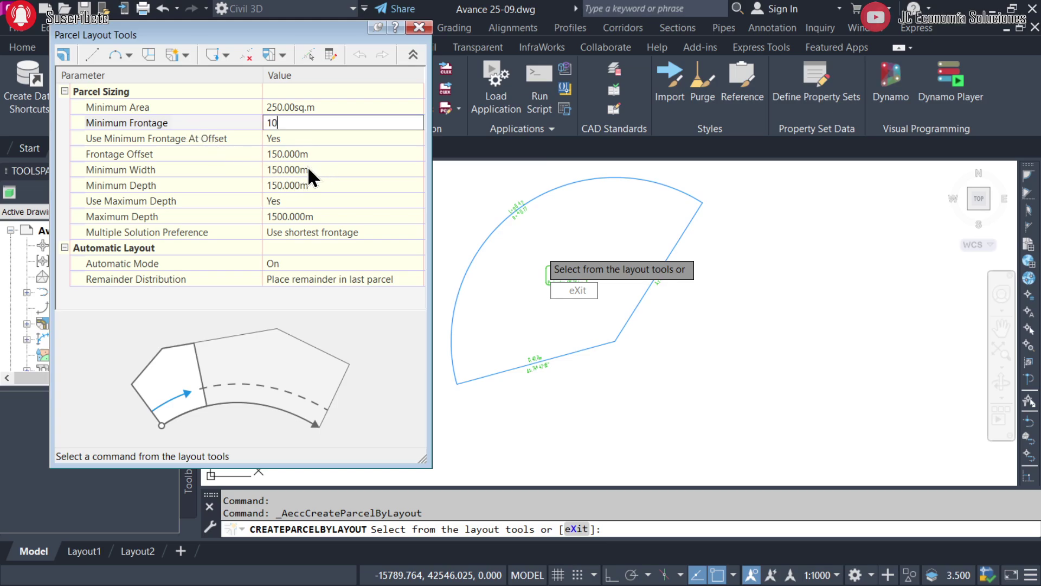
{"action": "left_click", "coordinate": [298, 170]}
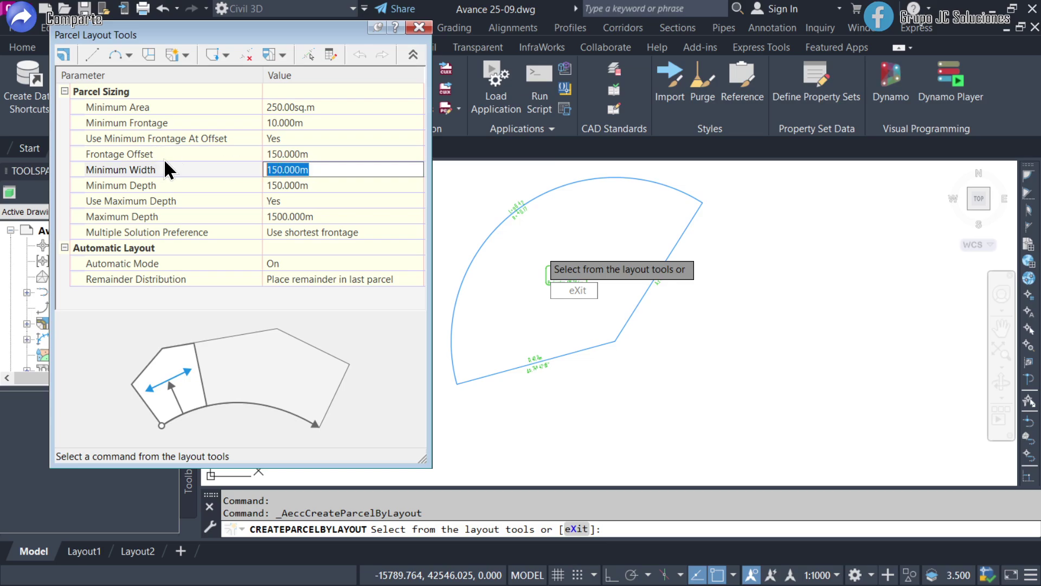
{"action": "type", "text": "10"}
{"action": "left_click", "coordinate": [315, 122]}
{"action": "left_click", "coordinate": [318, 172]}
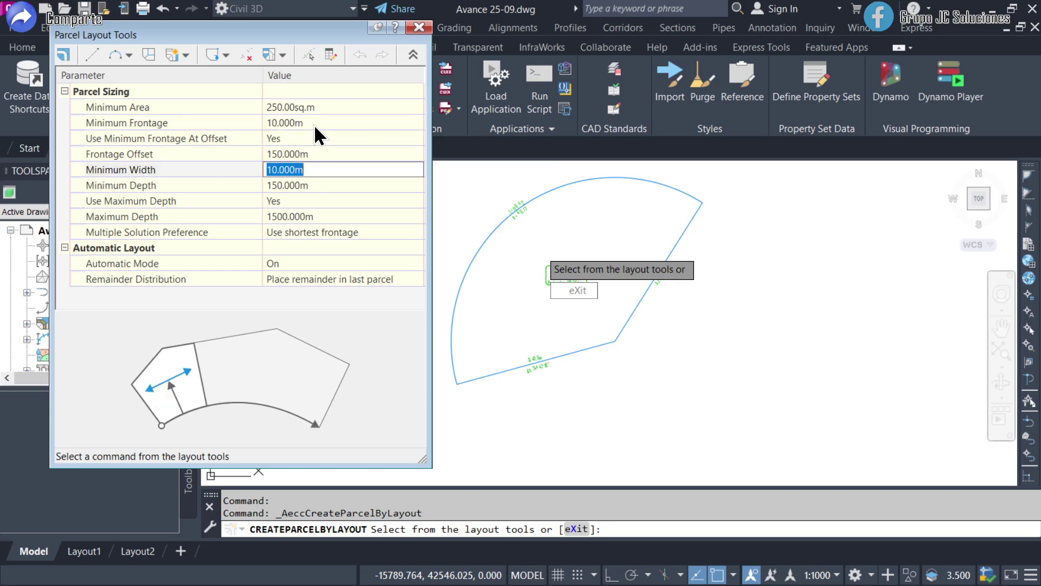
{"action": "left_click", "coordinate": [318, 124]}
{"action": "left_click", "coordinate": [316, 168]}
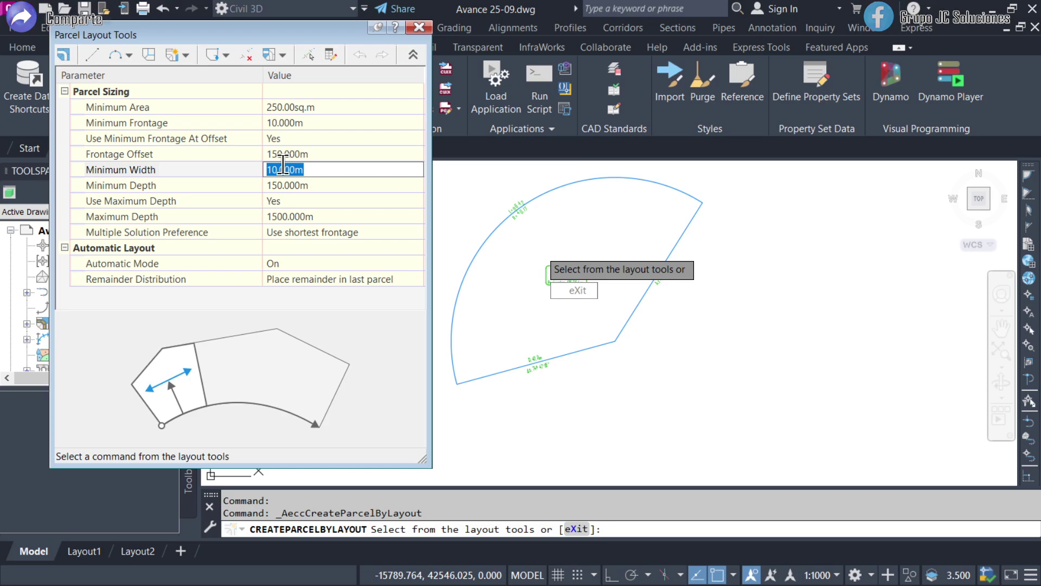
{"action": "left_click", "coordinate": [296, 154]}
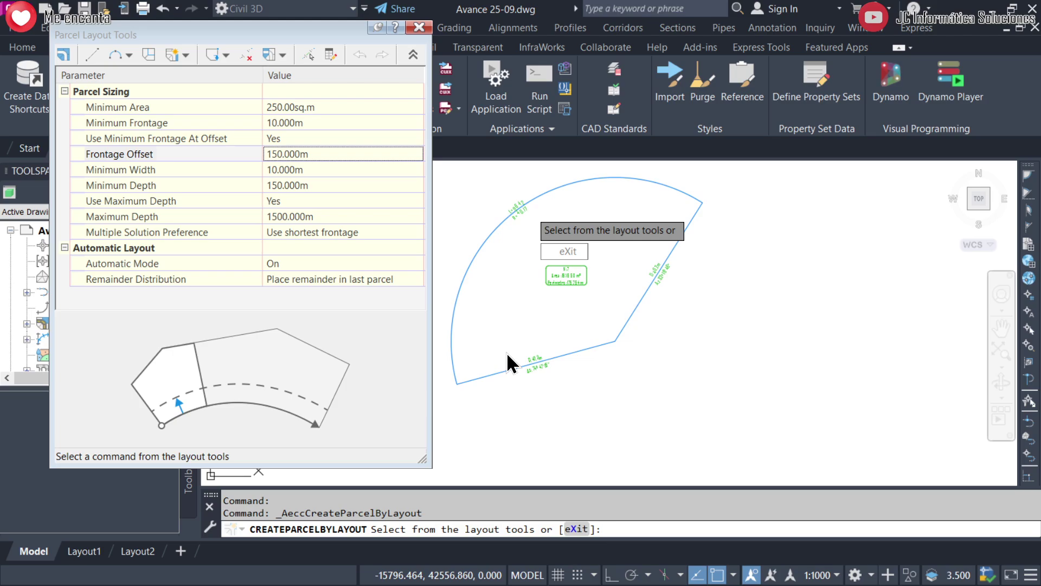
{"action": "scroll", "coordinate": [453, 373], "scroll_direction": "up", "scroll_amount": 2}
{"action": "scroll", "coordinate": [543, 391], "scroll_direction": "down", "scroll_amount": 2}
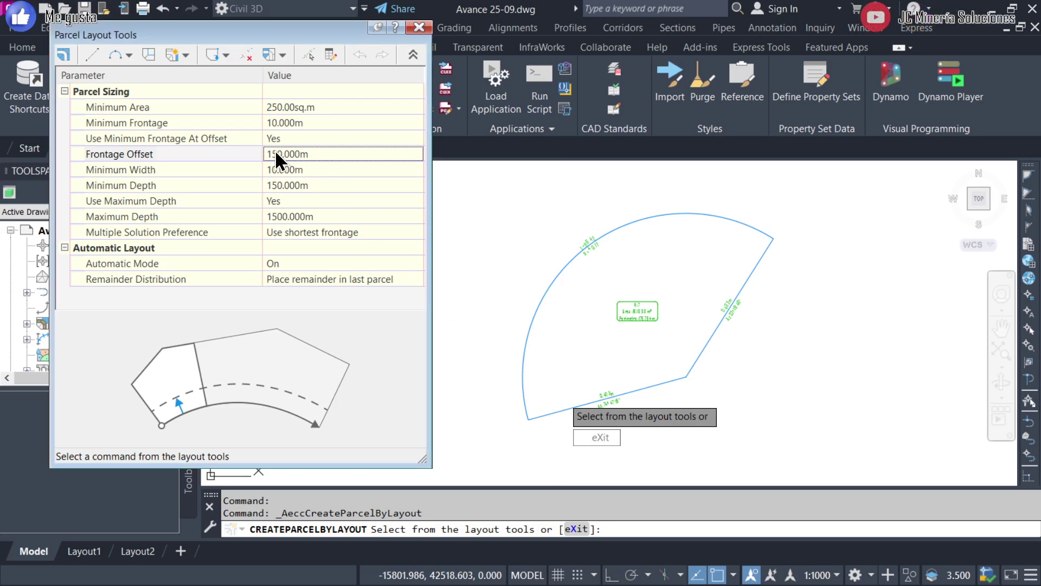
{"action": "left_click", "coordinate": [314, 155]}
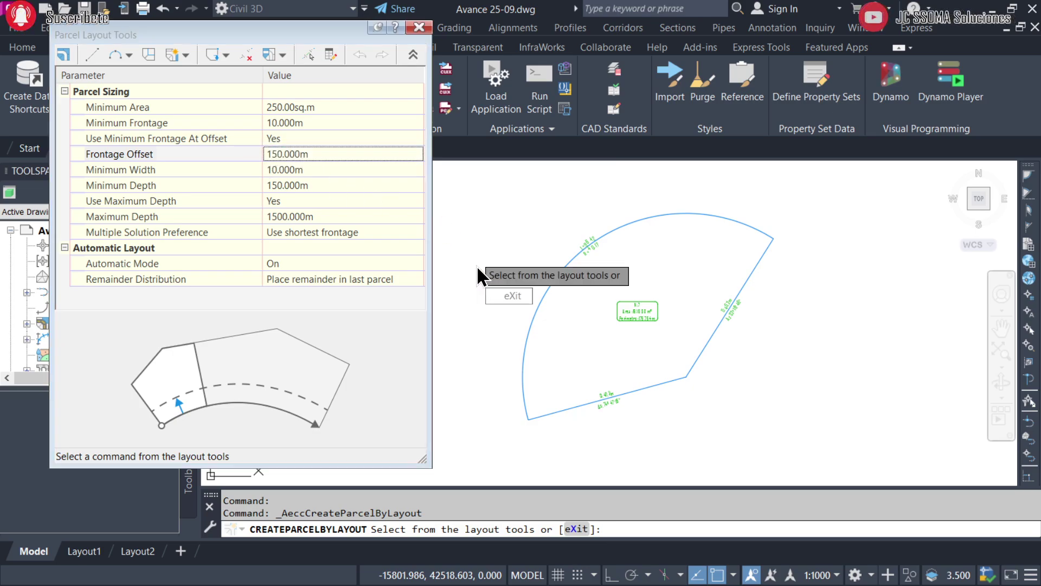
Set Frontage Offset to 10 m
{"action": "left_click", "coordinate": [334, 155]}
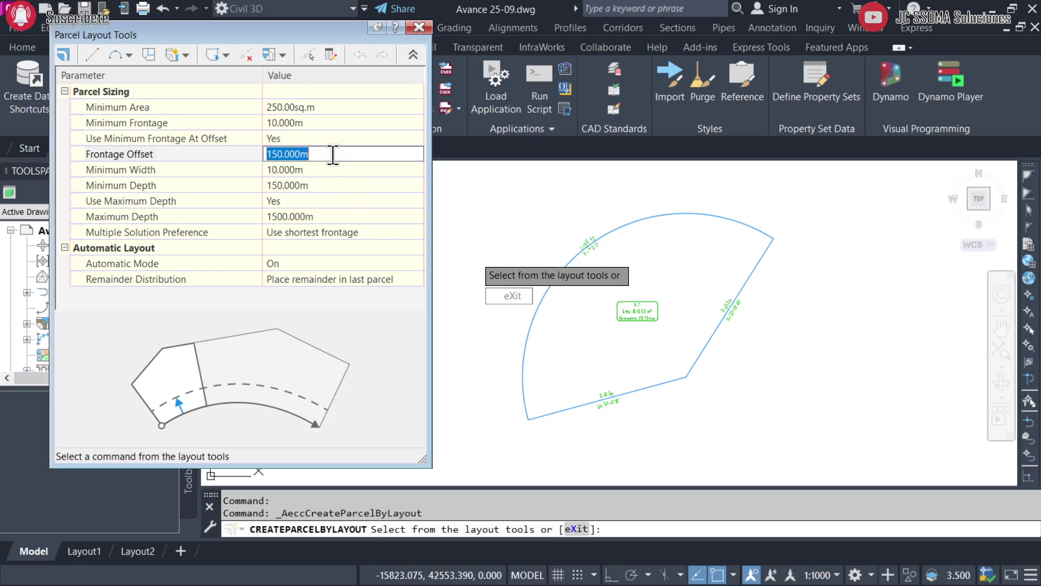
{"action": "type", "text": "10"}
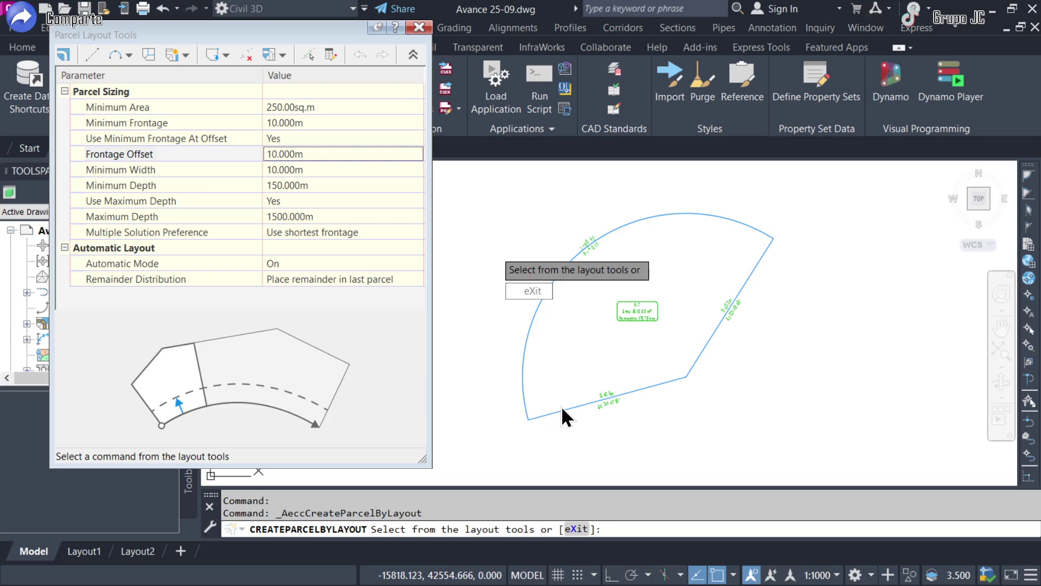
{"action": "scroll", "coordinate": [543, 412], "scroll_direction": "up", "scroll_amount": 2}
{"action": "scroll", "coordinate": [544, 413], "scroll_direction": "up", "scroll_amount": 2}
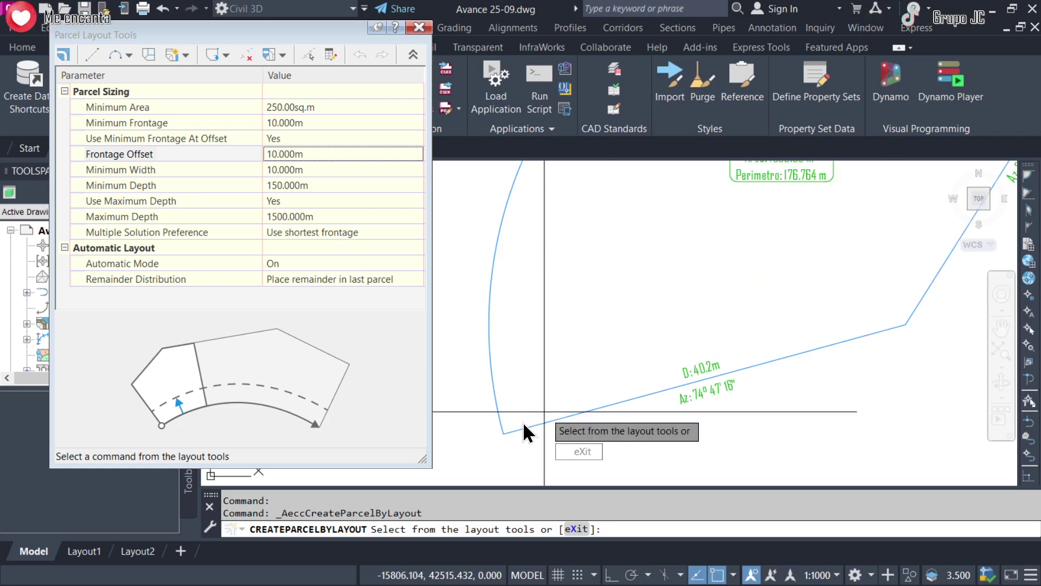
{"action": "scroll", "coordinate": [578, 417], "scroll_direction": "down", "scroll_amount": 1}
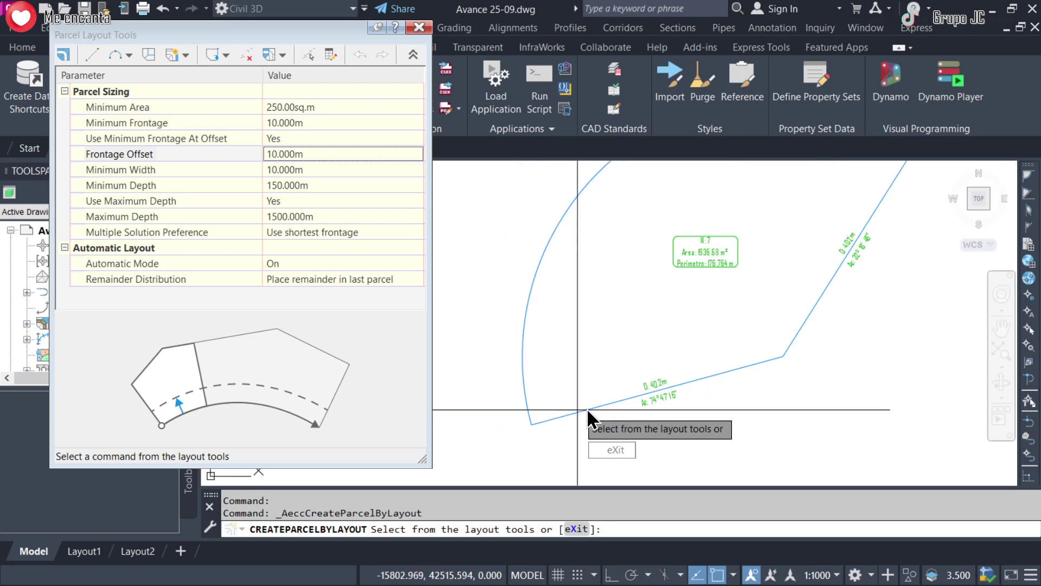
{"action": "scroll", "coordinate": [586, 399], "scroll_direction": "down", "scroll_amount": 1}
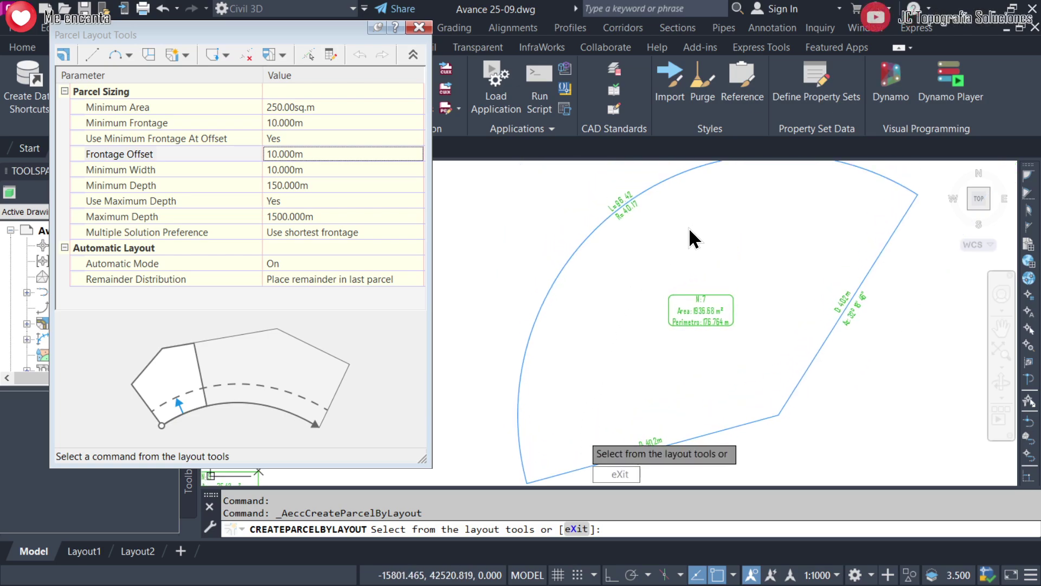
{"action": "left_click", "coordinate": [318, 154]}
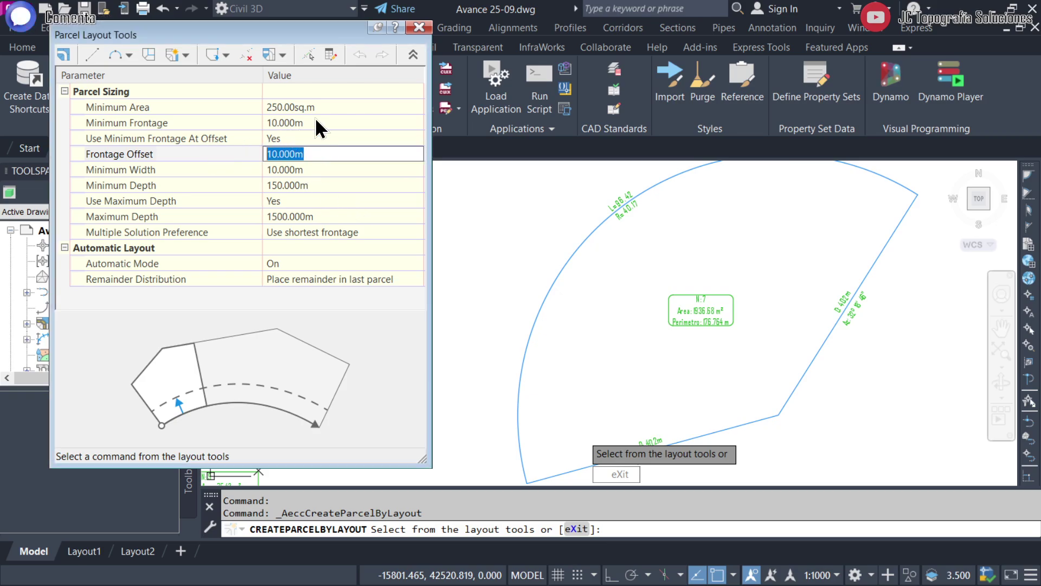
{"action": "left_click", "coordinate": [321, 185]}
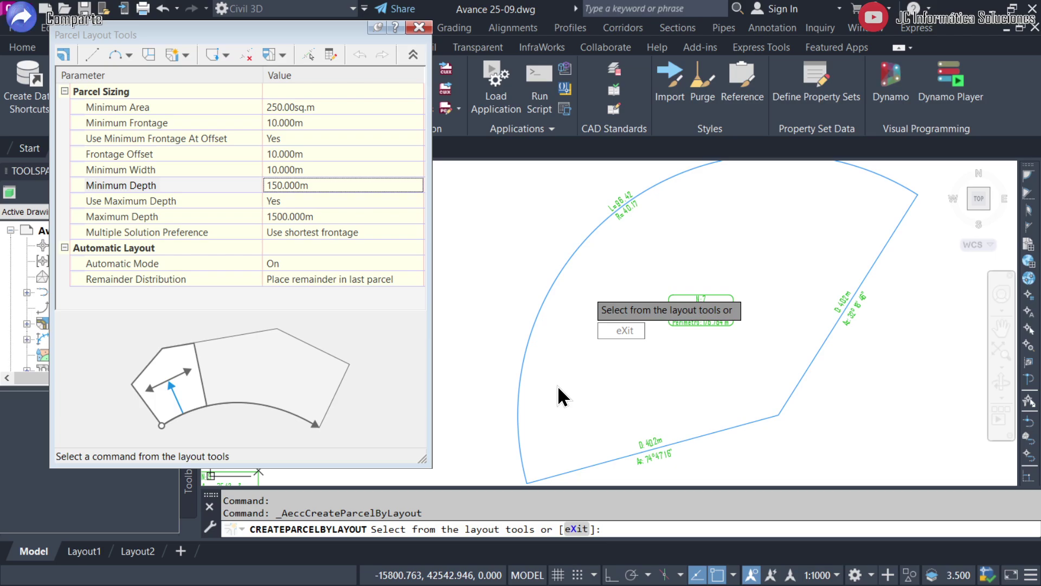
Set Minimum Depth to 10 m and Use Maximum Depth to No
{"action": "left_click", "coordinate": [320, 187]}
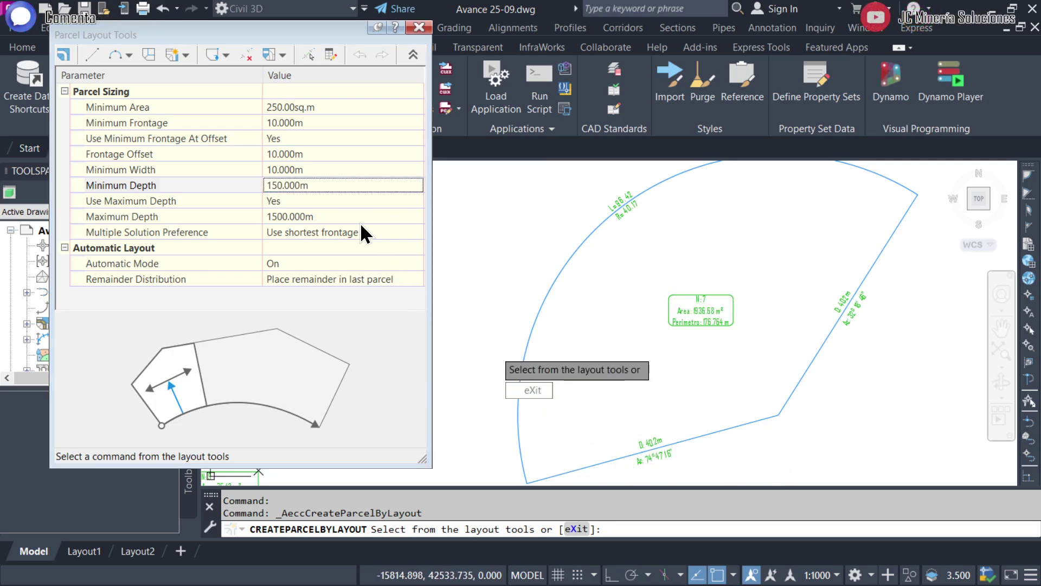
{"action": "left_click", "coordinate": [324, 186]}
{"action": "type", "text": "10"}
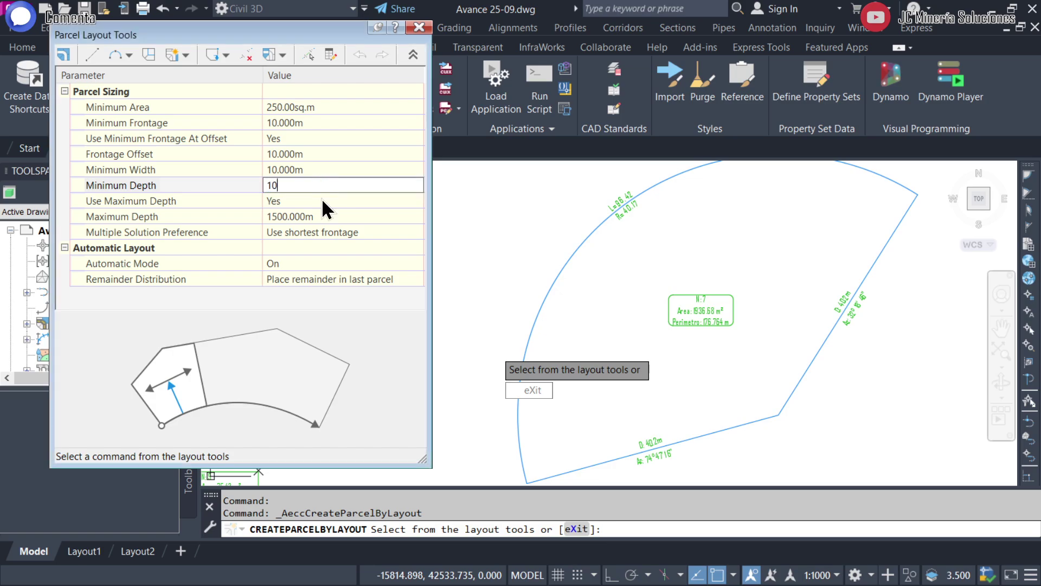
{"action": "left_click", "coordinate": [321, 200]}
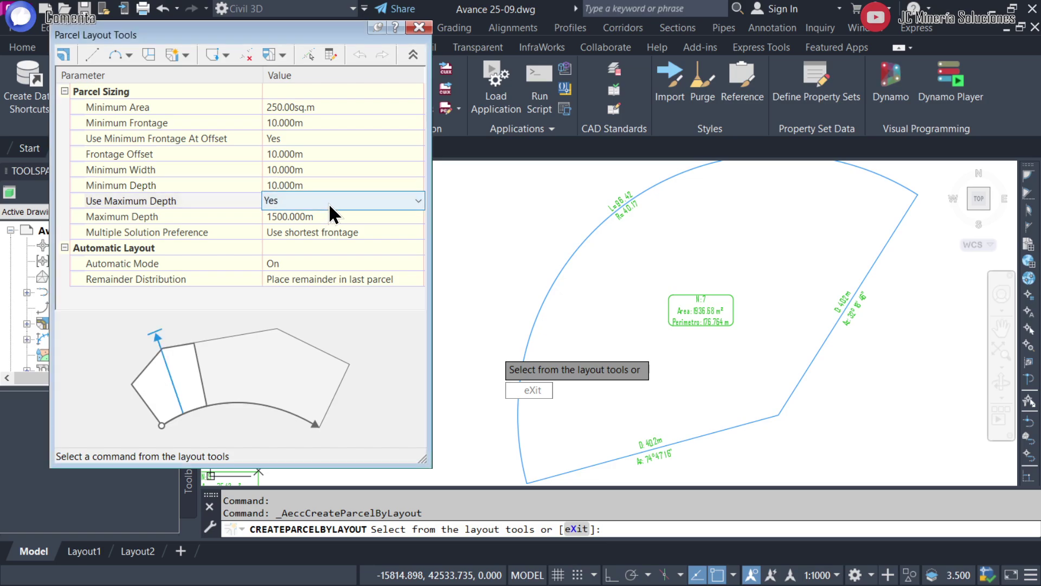
{"action": "left_click", "coordinate": [328, 203]}
{"action": "left_click", "coordinate": [326, 217]}
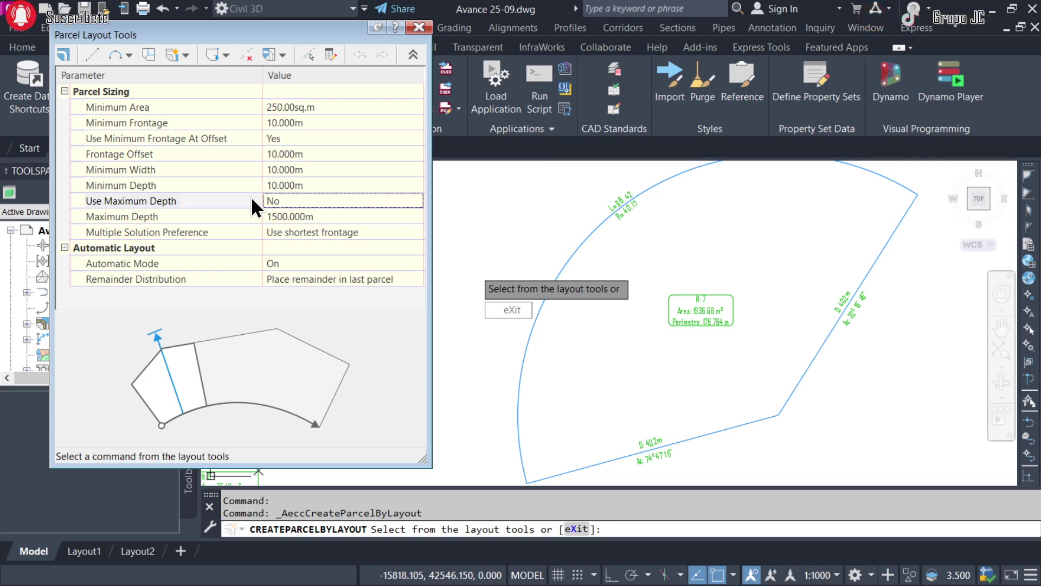
{"action": "left_click", "coordinate": [294, 189]}
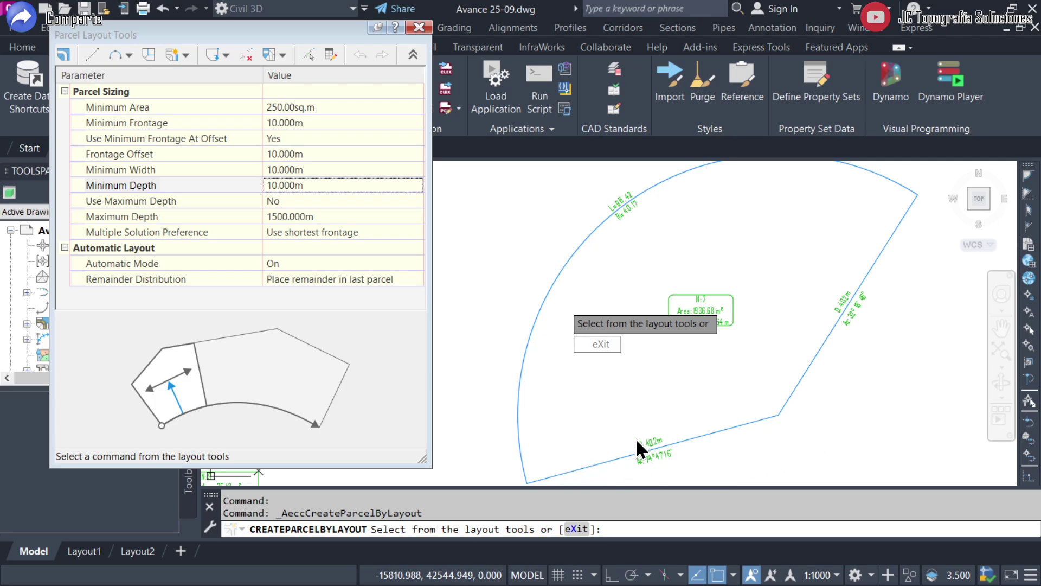
{"action": "left_click", "coordinate": [333, 184]}
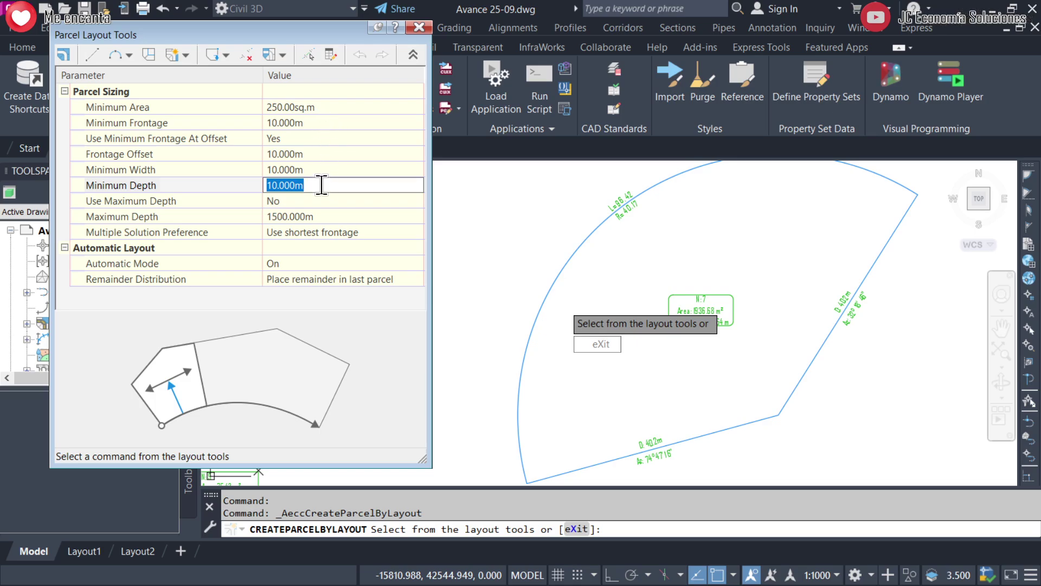
{"action": "left_click", "coordinate": [324, 231]}
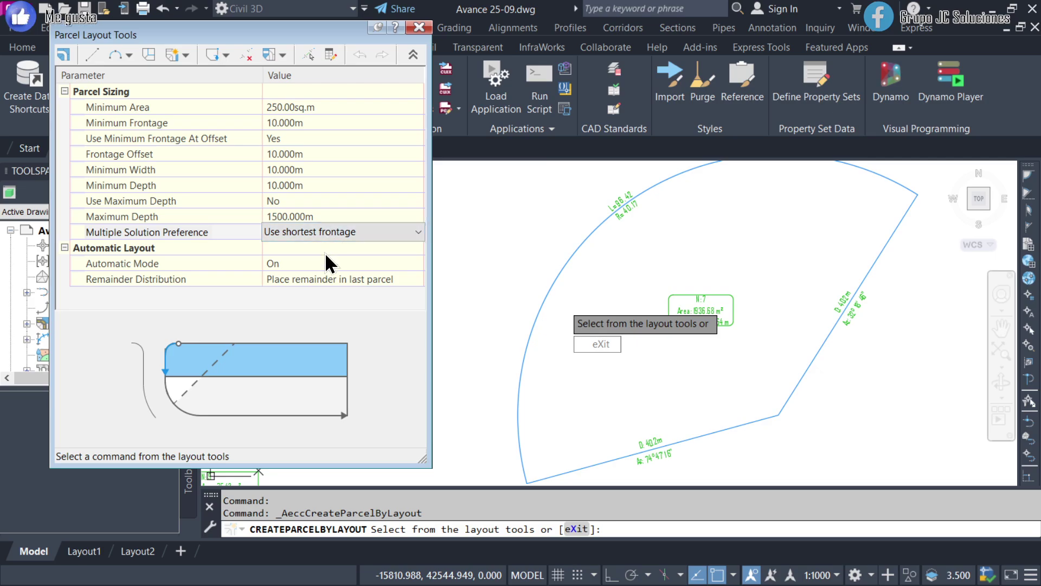
{"action": "left_click", "coordinate": [346, 236]}
{"action": "left_click", "coordinate": [346, 263]}
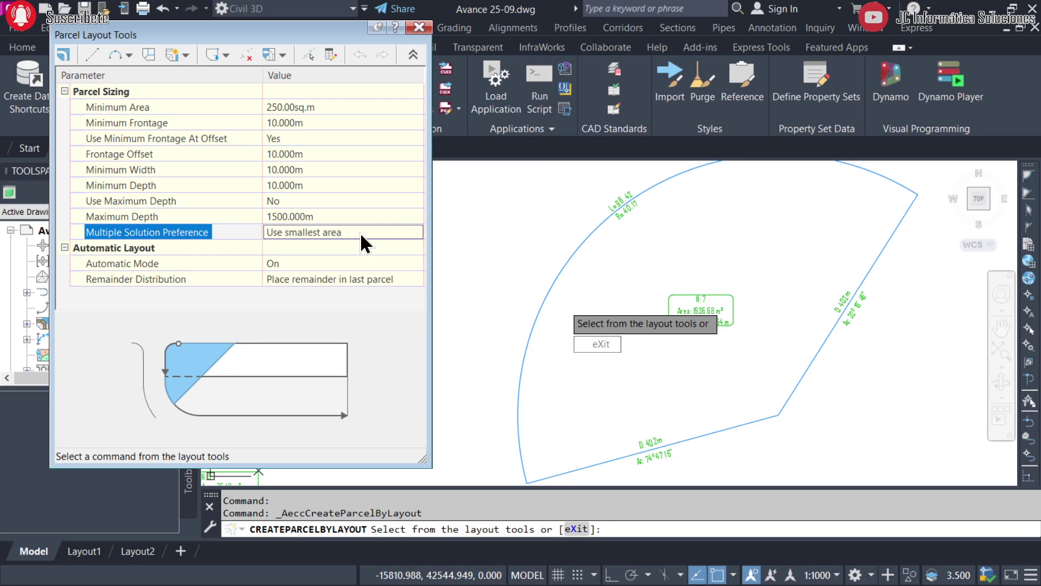
{"action": "left_click", "coordinate": [356, 235]}
{"action": "left_click", "coordinate": [350, 245]}
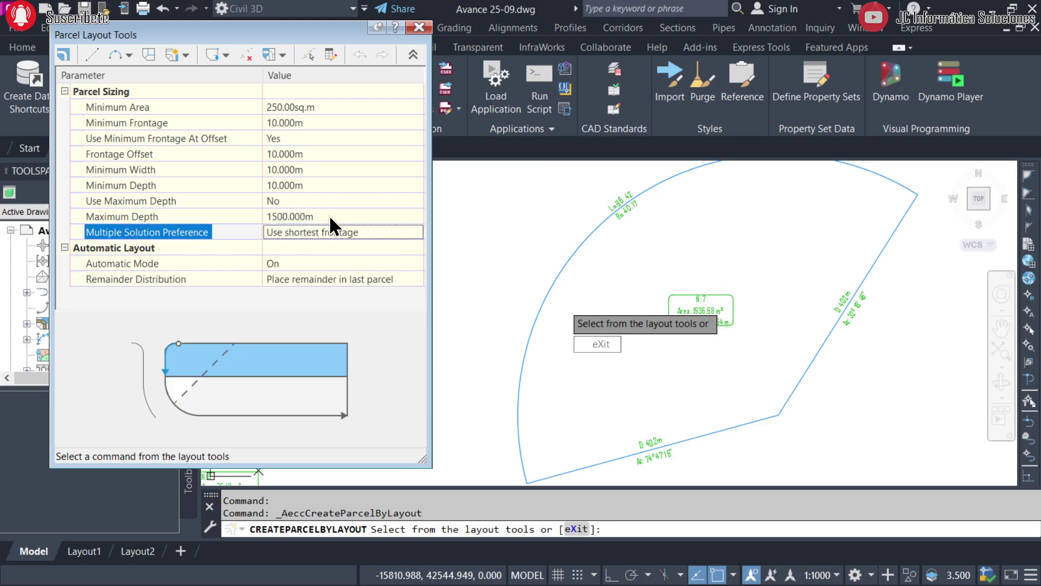
{"action": "left_click", "coordinate": [315, 101]}
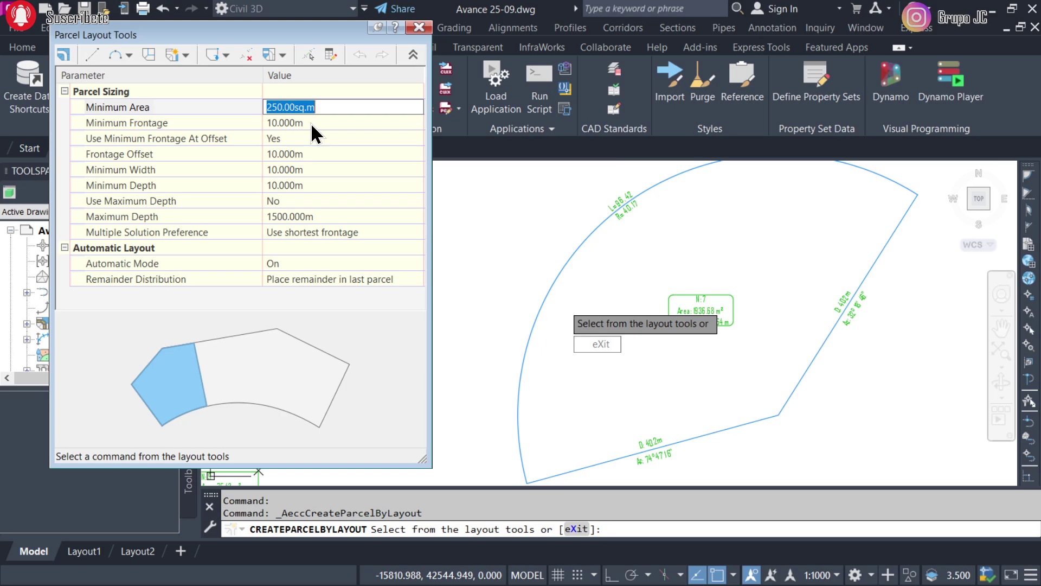
{"action": "left_click", "coordinate": [312, 124]}
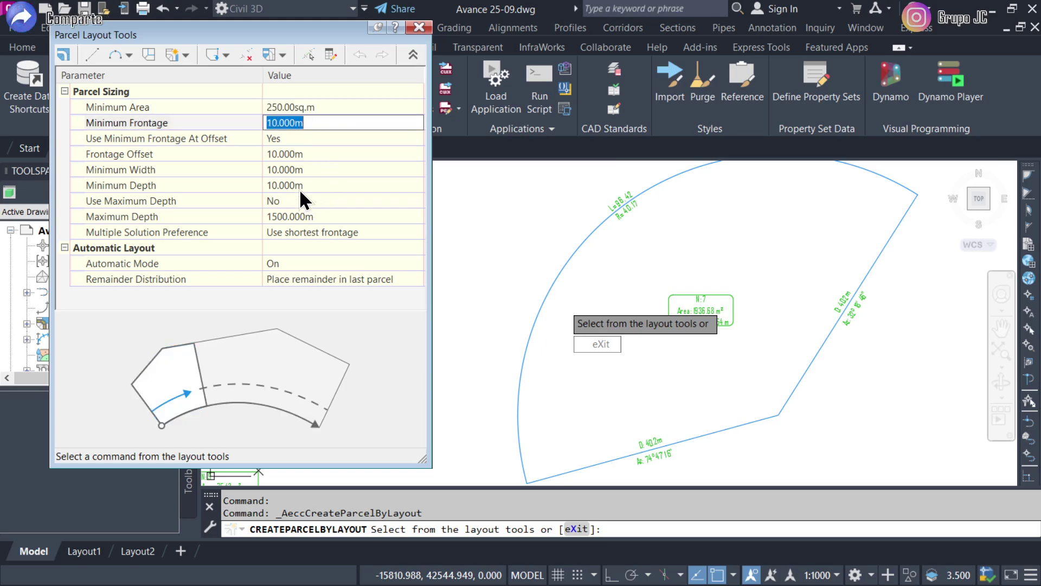
{"action": "left_click", "coordinate": [313, 171]}
{"action": "left_click", "coordinate": [318, 124]}
{"action": "left_click", "coordinate": [304, 155]}
{"action": "left_click", "coordinate": [327, 106]}
{"action": "left_click", "coordinate": [321, 123]}
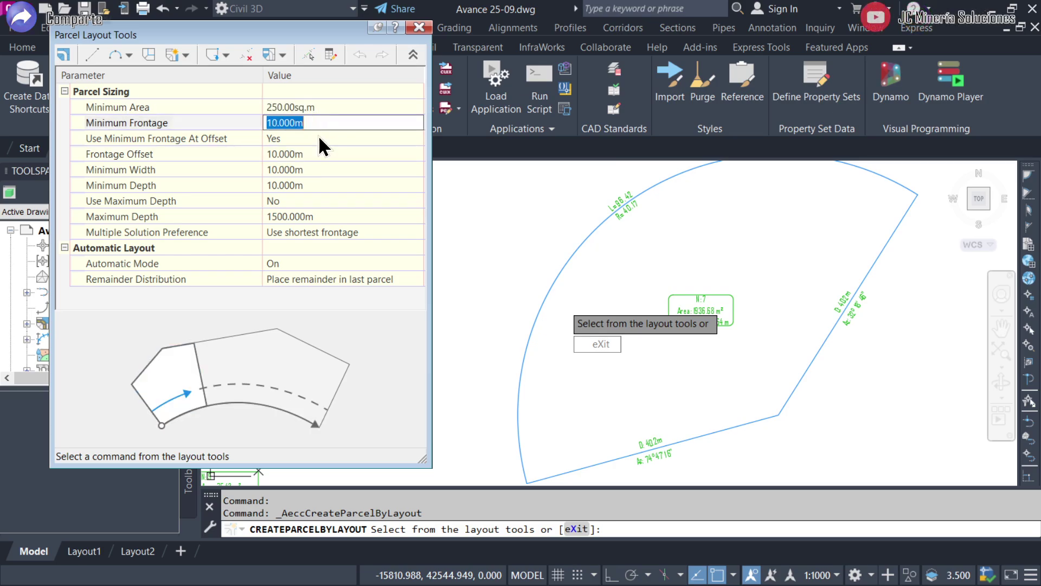
{"action": "left_click", "coordinate": [308, 169]}
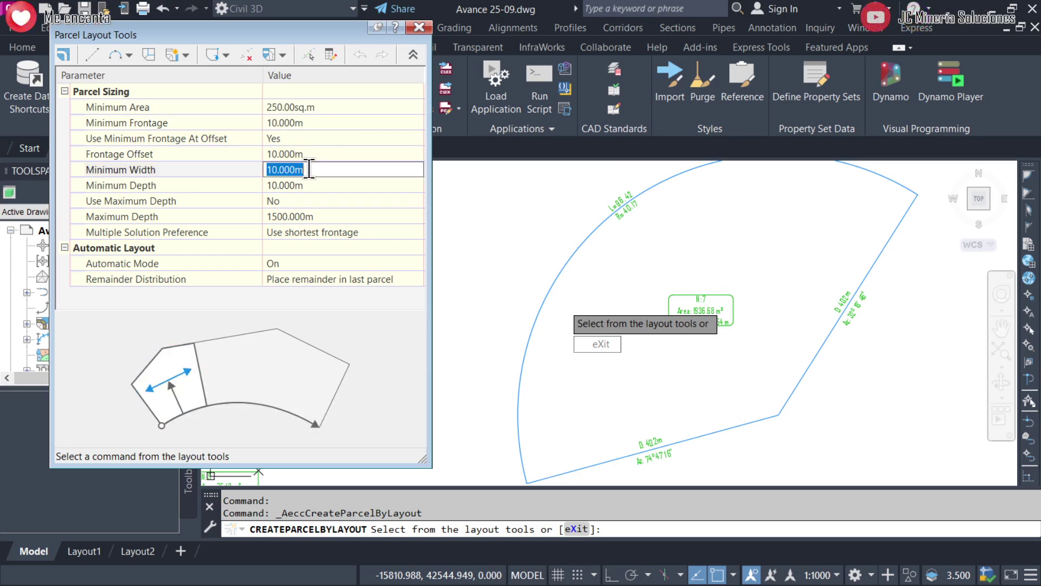
{"action": "left_click", "coordinate": [340, 230]}
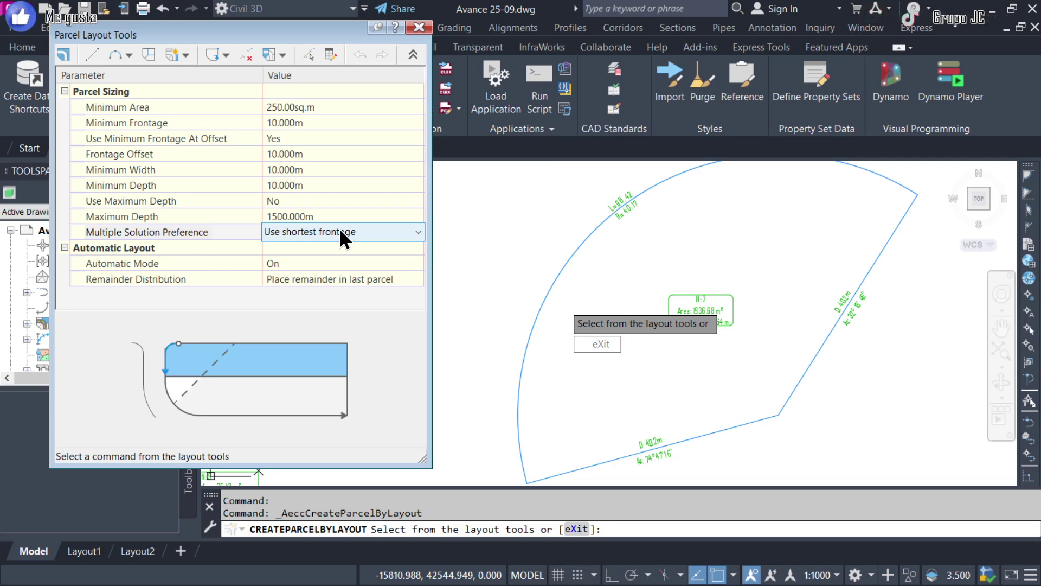
{"action": "left_click", "coordinate": [308, 259]}
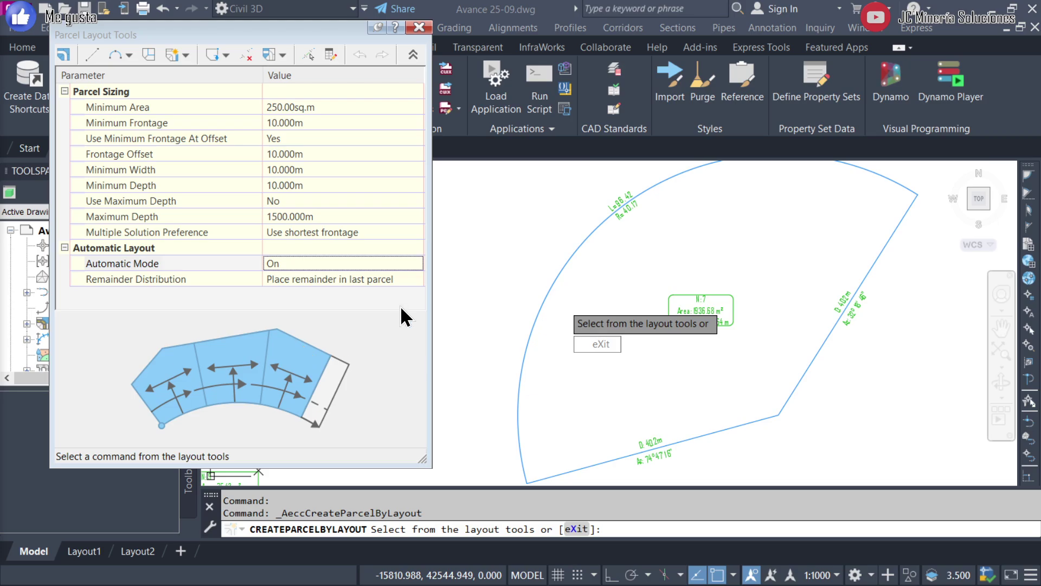
Set Remainder Distribution to Create parcel from remainder
{"action": "left_click", "coordinate": [403, 279]}
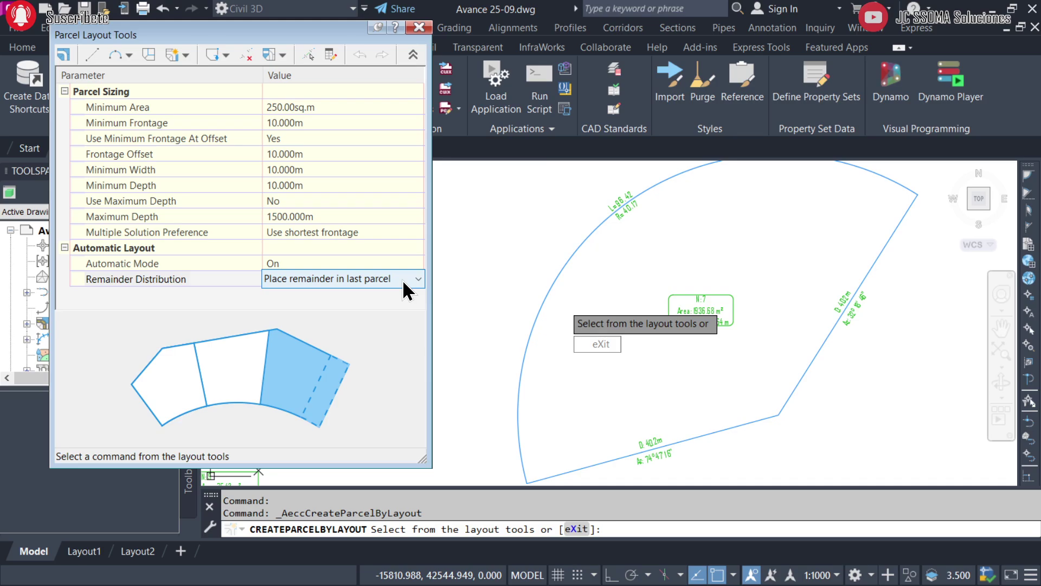
{"action": "left_click", "coordinate": [402, 279]}
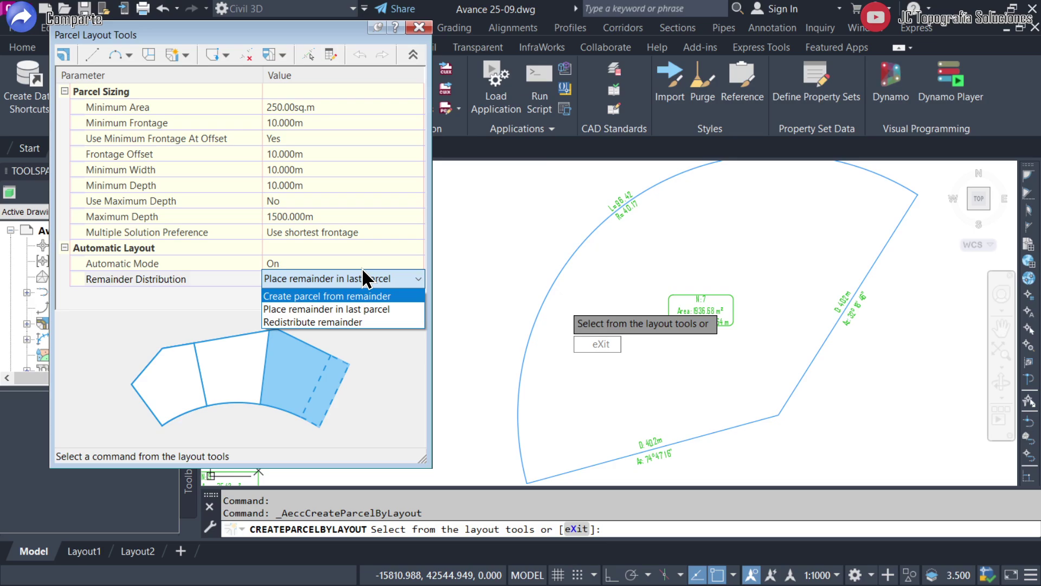
{"action": "left_click", "coordinate": [343, 295]}
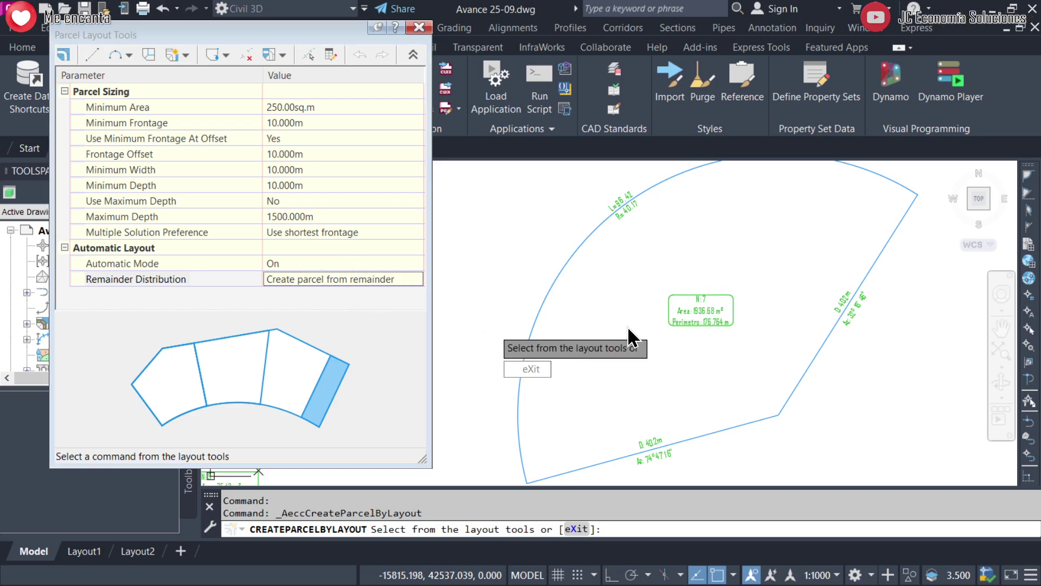
{"action": "scroll", "coordinate": [648, 333], "scroll_direction": "down", "scroll_amount": 2}
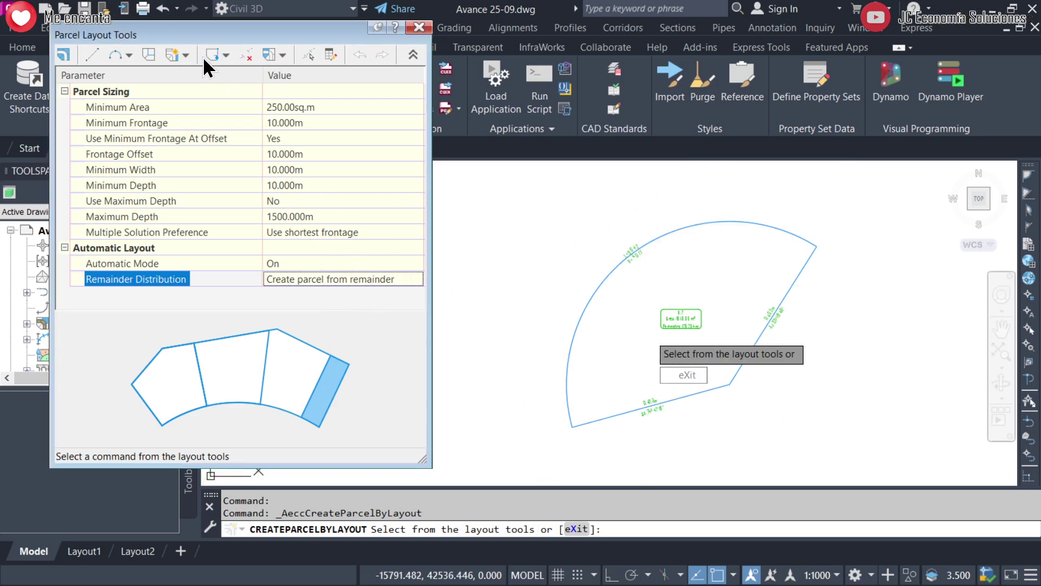
Run Swing Line - Create on the sector, frontage along the arc, pivoting on the centre
{"action": "left_click", "coordinate": [187, 54]}
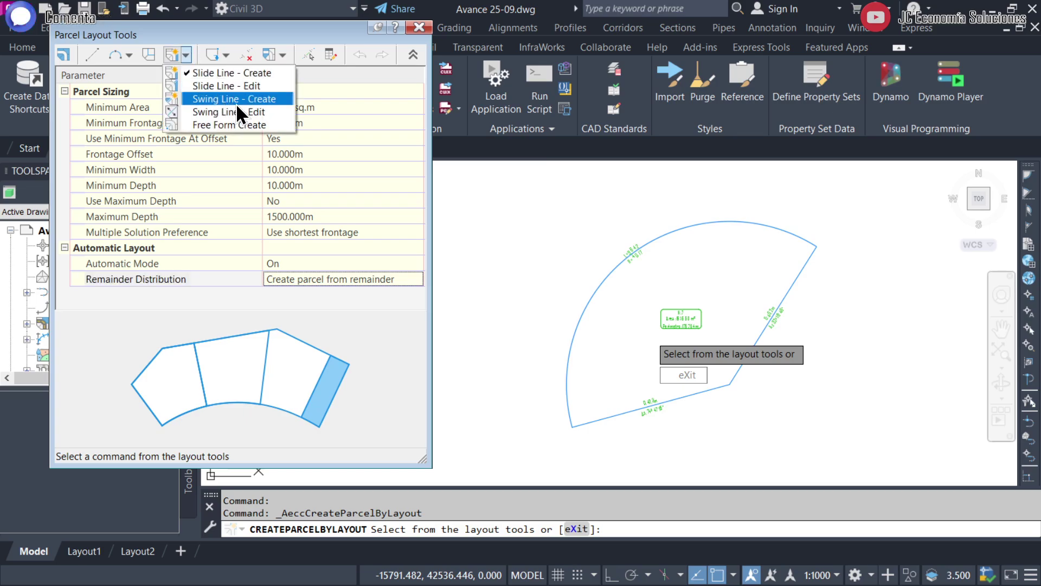
{"action": "left_click", "coordinate": [241, 100]}
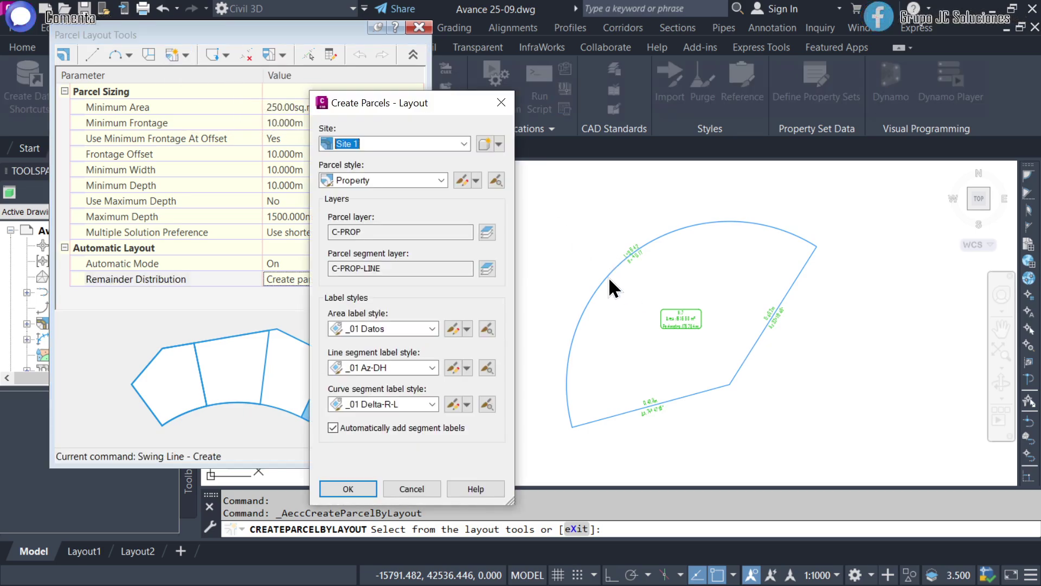
{"action": "left_click", "coordinate": [359, 488]}
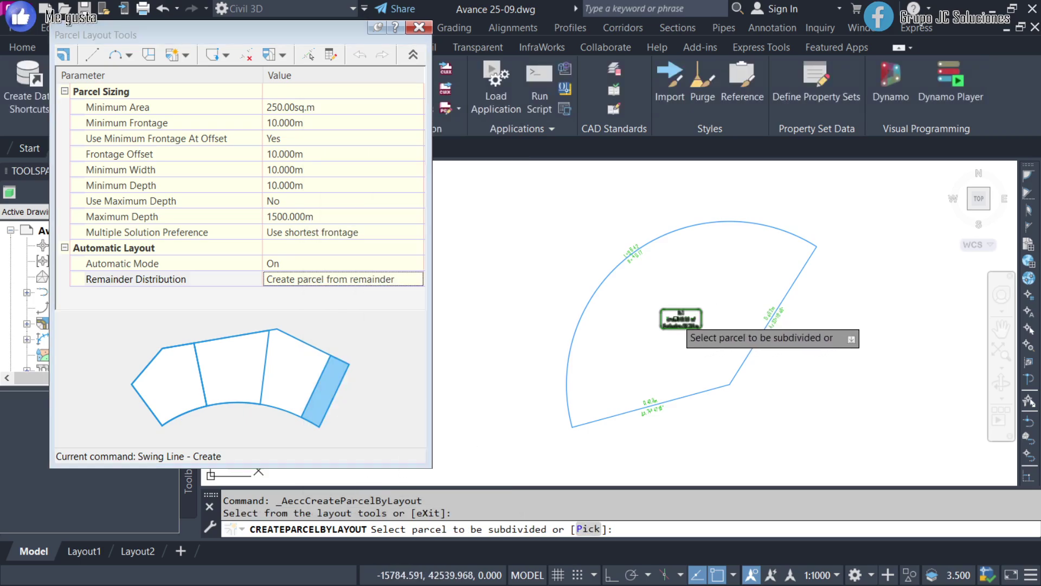
{"action": "left_click", "coordinate": [681, 318]}
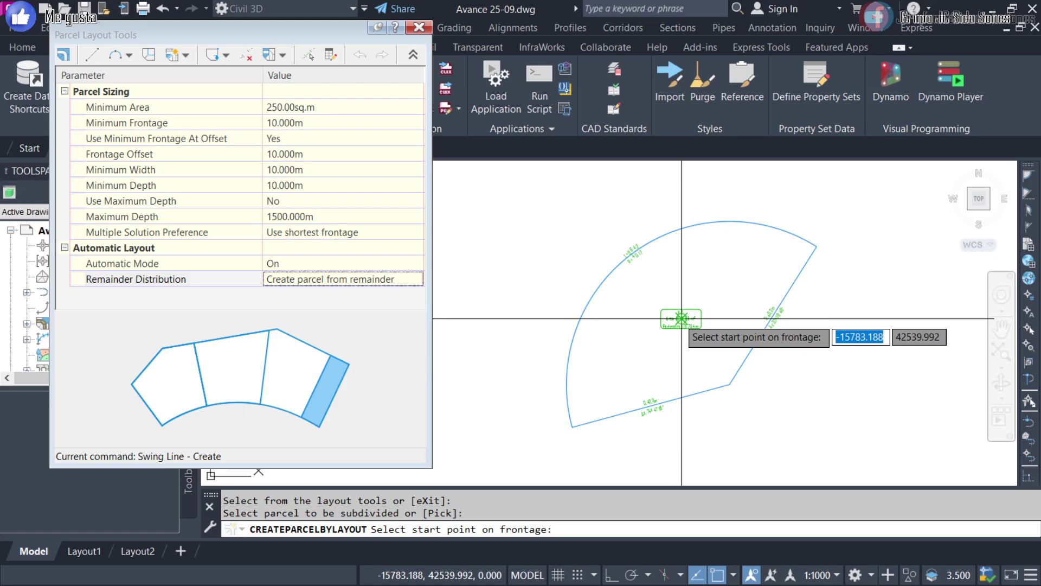
{"action": "left_click", "coordinate": [576, 426]}
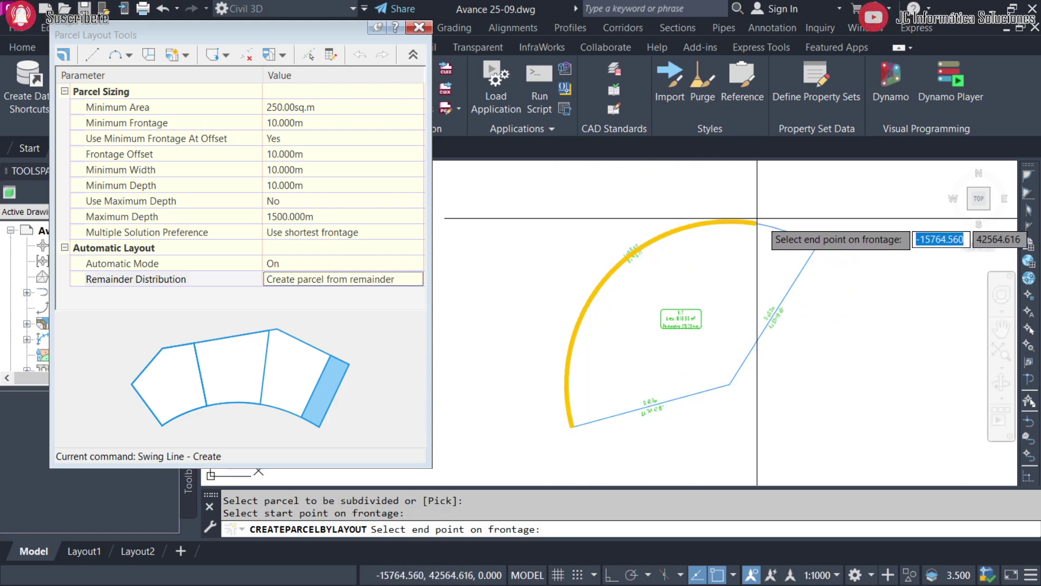
{"action": "left_click", "coordinate": [815, 244]}
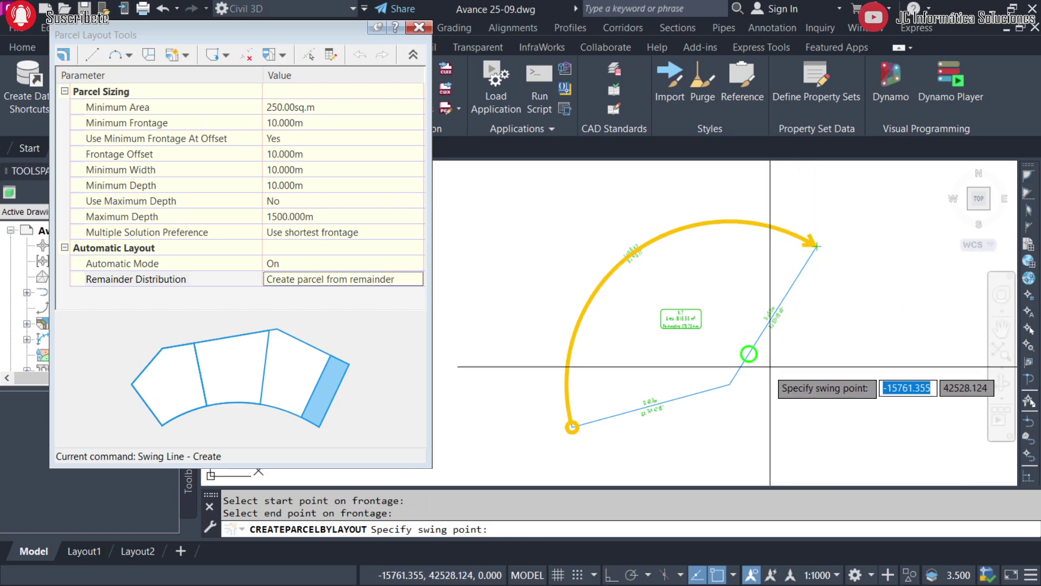
{"action": "left_click", "coordinate": [730, 385]}
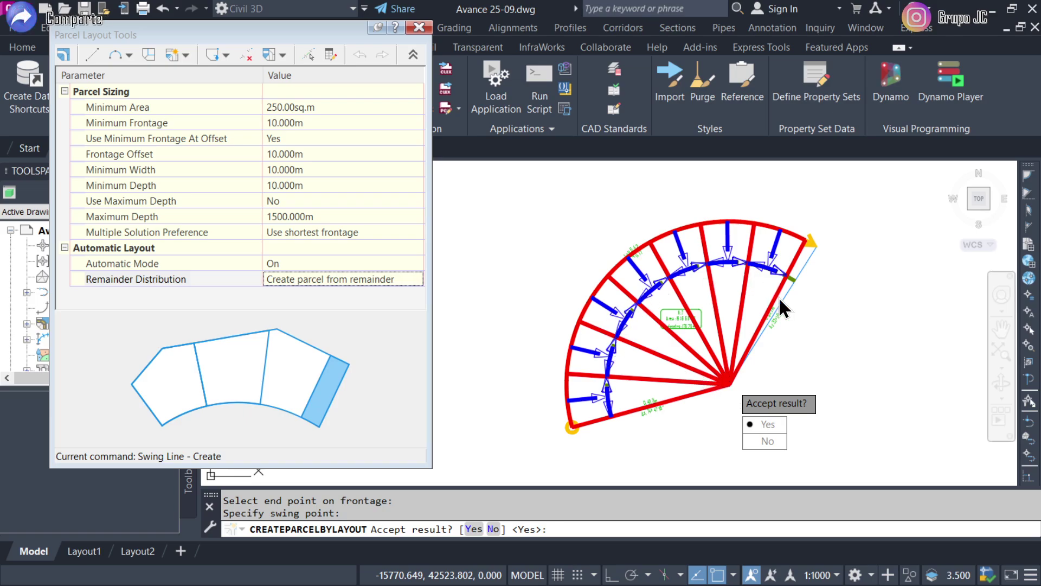
{"action": "scroll", "coordinate": [770, 315], "scroll_direction": "up", "scroll_amount": 2}
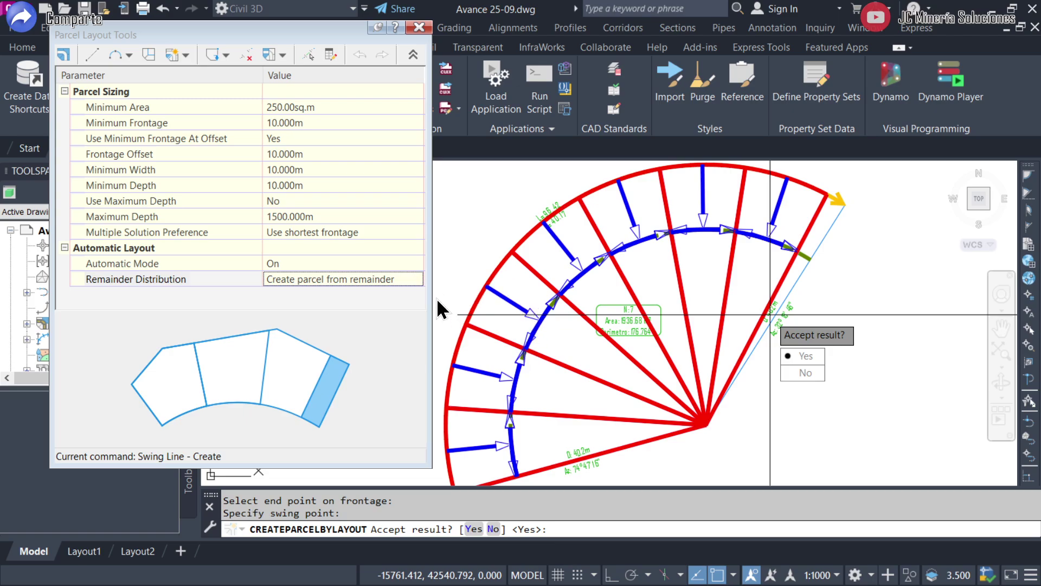
Try Minimum Area values of 200, 300, 400 and 500 sq.m in the preview
{"action": "left_click", "coordinate": [330, 107]}
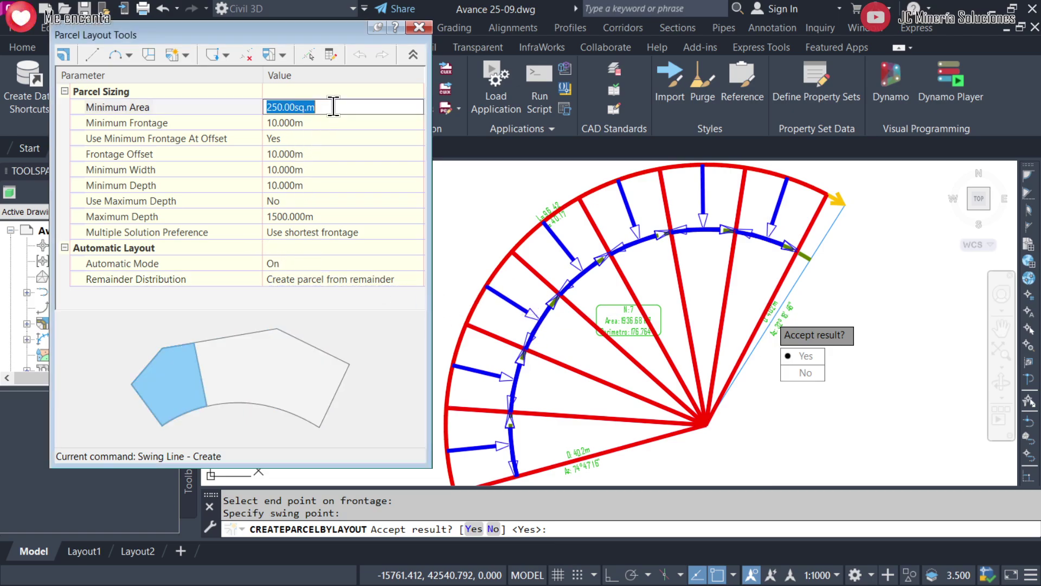
{"action": "scroll", "coordinate": [653, 309], "scroll_direction": "down", "scroll_amount": 1}
{"action": "scroll", "coordinate": [653, 309], "scroll_direction": "down", "scroll_amount": 1}
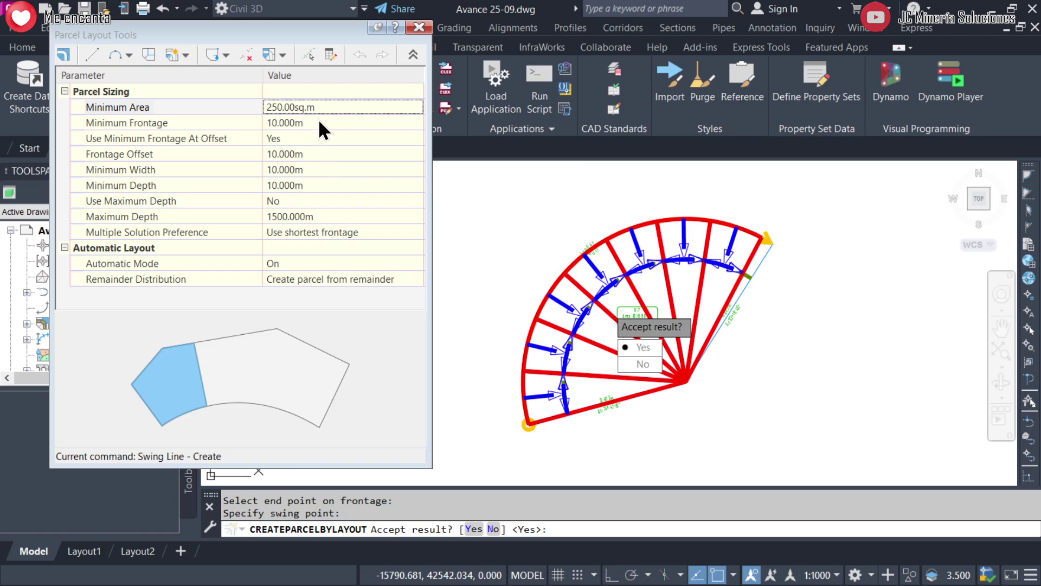
{"action": "left_click", "coordinate": [333, 108]}
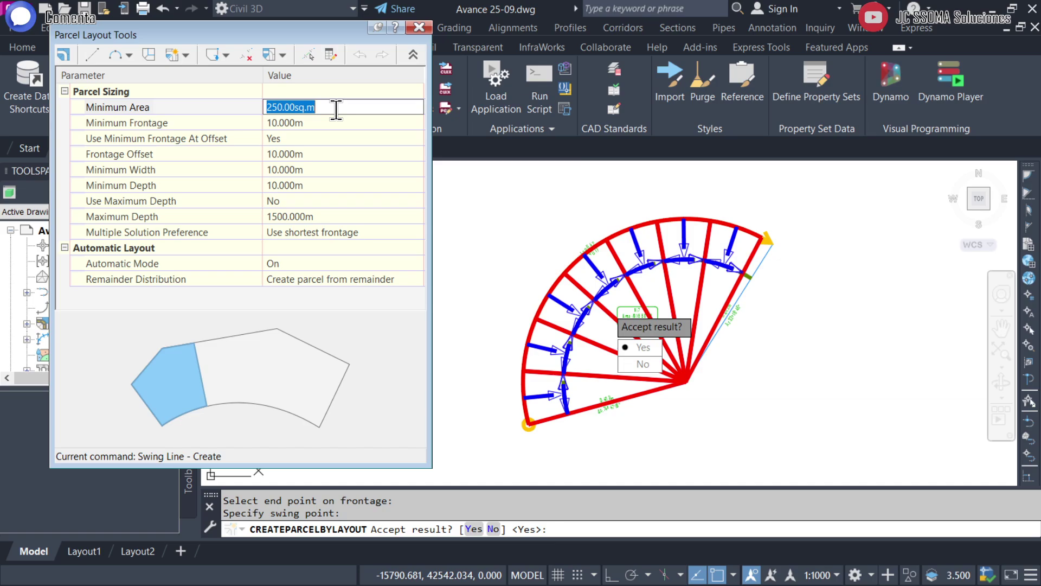
{"action": "type", "text": "200"}
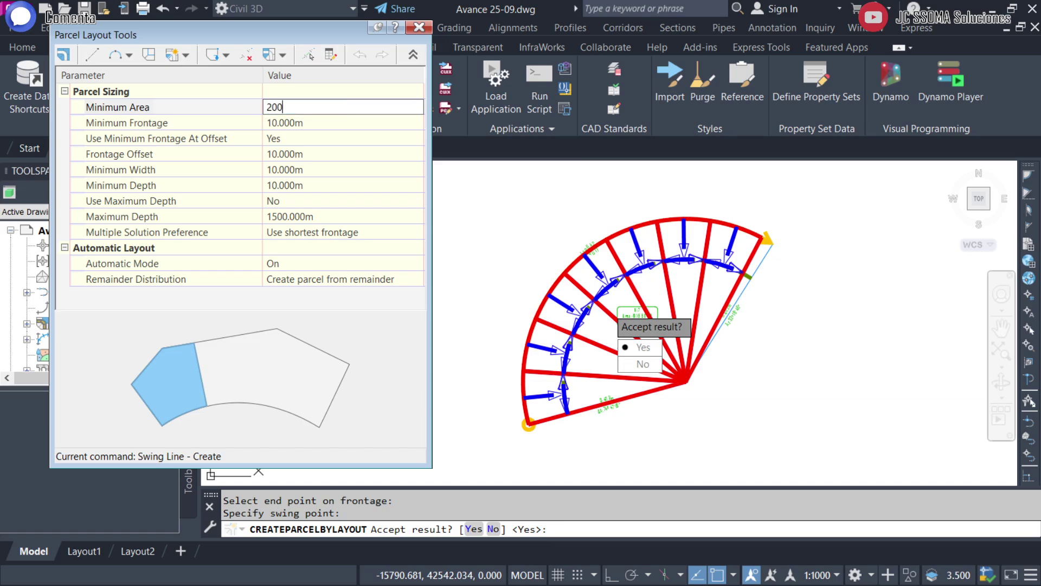
{"action": "left_click", "coordinate": [339, 120]}
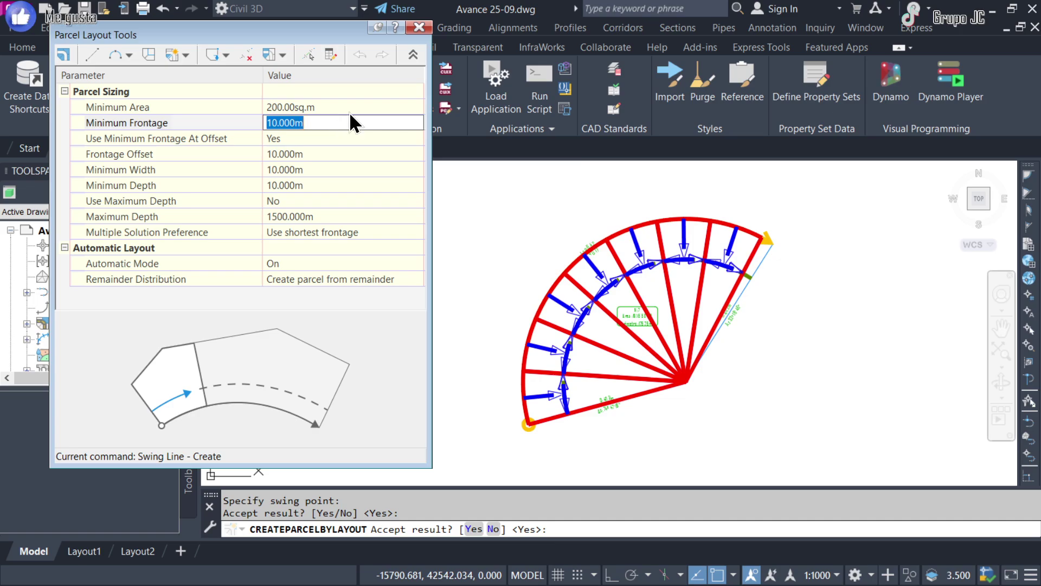
{"action": "left_click", "coordinate": [349, 109]}
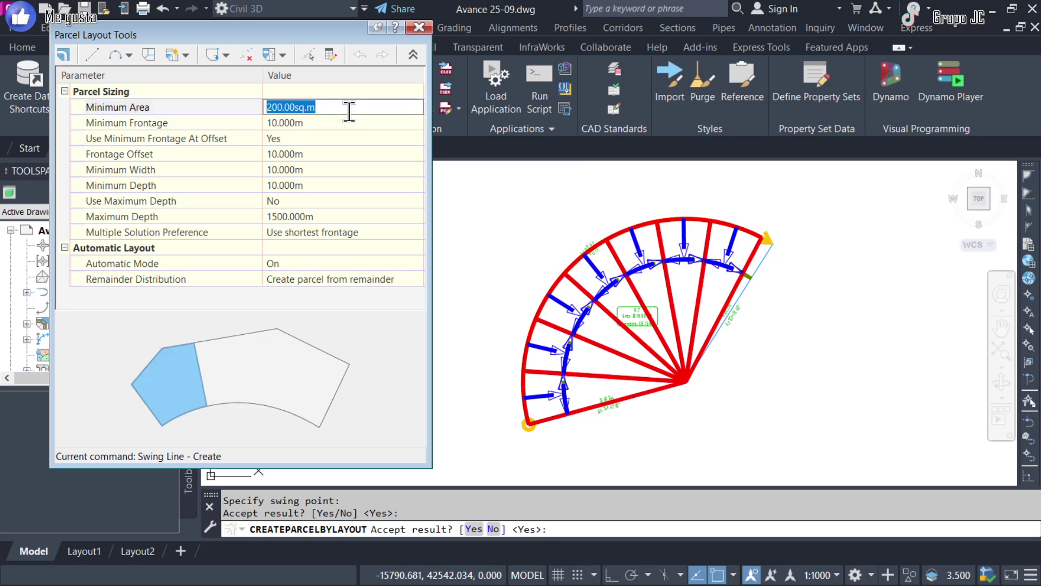
{"action": "type", "text": "300"}
{"action": "left_click", "coordinate": [342, 122]}
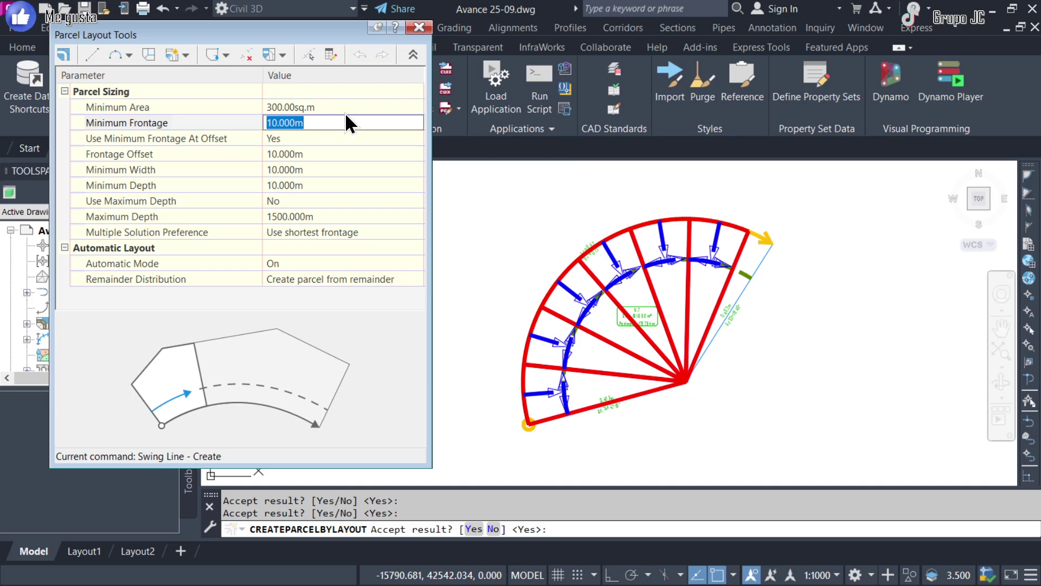
{"action": "left_click", "coordinate": [334, 107]}
{"action": "type", "text": "40"}
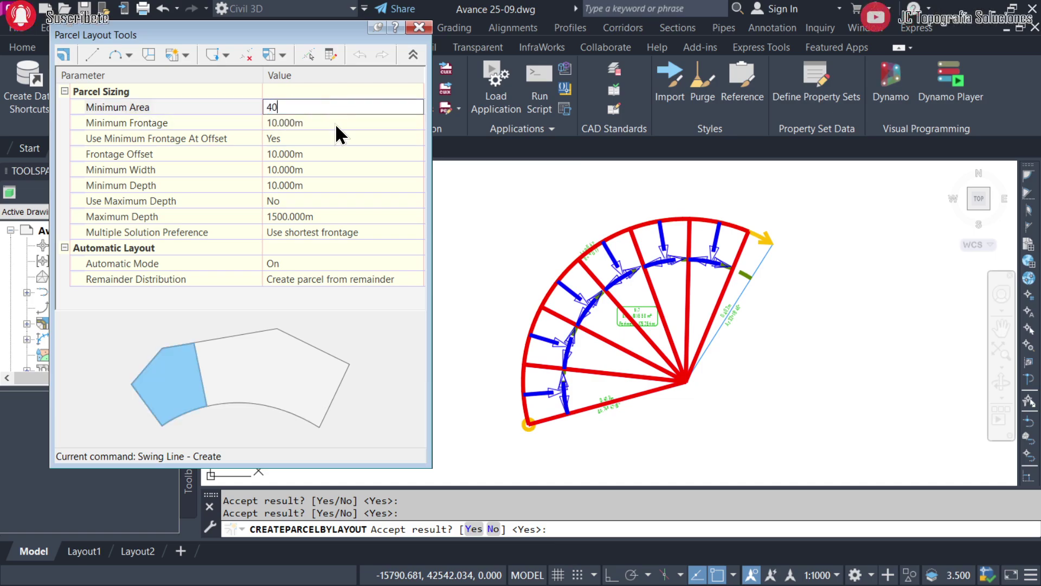
{"action": "type", "text": "0"}
{"action": "left_click", "coordinate": [339, 120]}
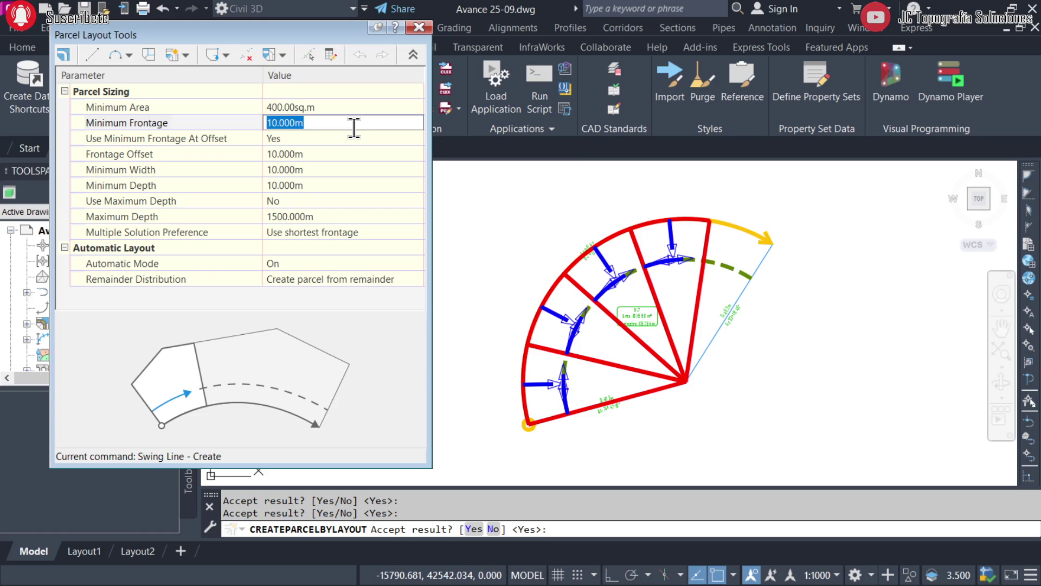
{"action": "left_click", "coordinate": [318, 109]}
{"action": "type", "text": "5"}
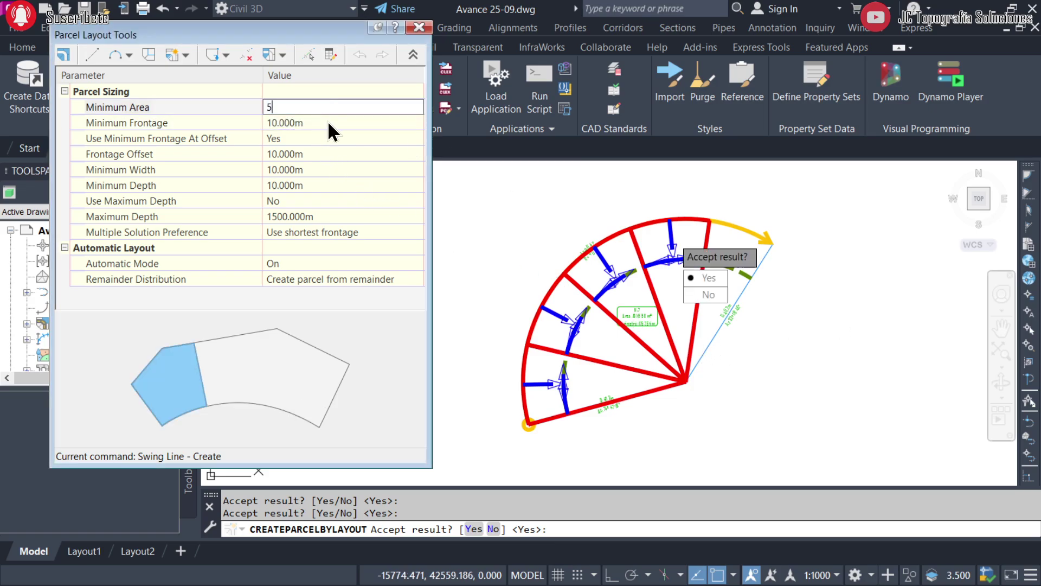
{"action": "type", "text": "00"}
{"action": "left_click", "coordinate": [331, 121]}
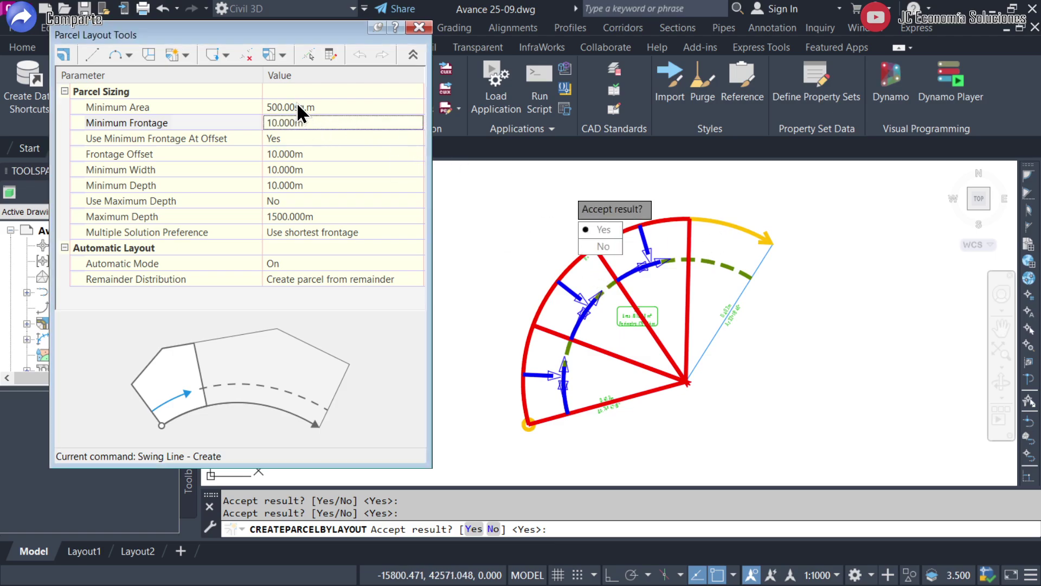
Settle on a 300 sq.m Minimum Area and a 15 m Minimum Frontage
{"action": "left_click", "coordinate": [316, 123]}
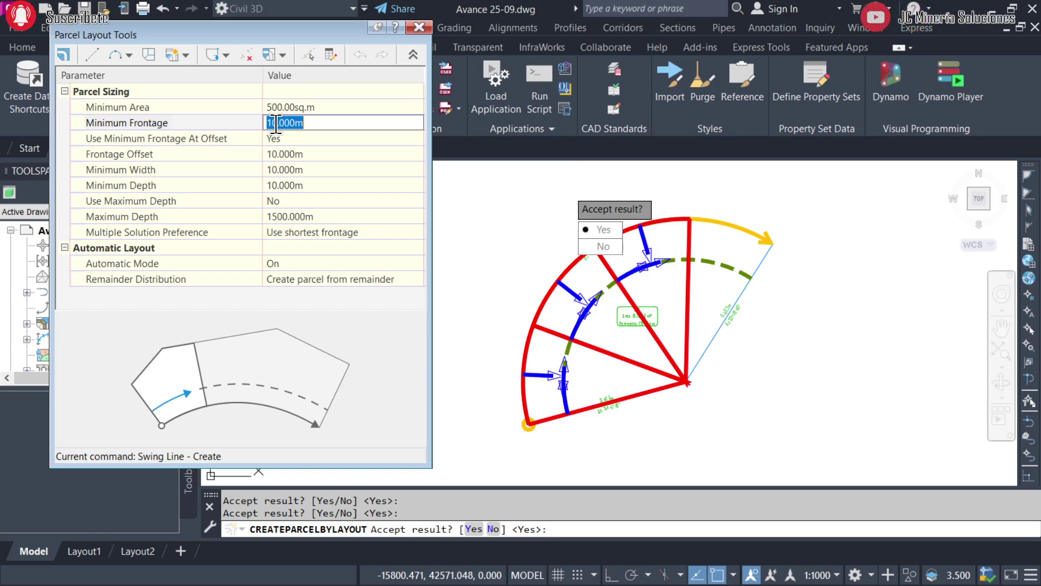
{"action": "left_click", "coordinate": [342, 111]}
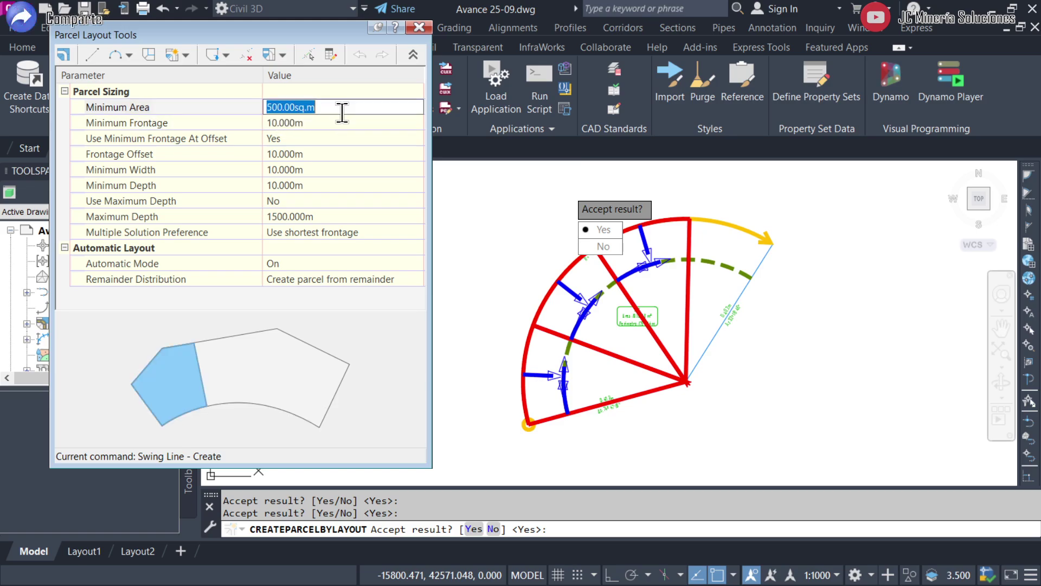
{"action": "left_click", "coordinate": [342, 124]}
{"action": "left_click", "coordinate": [346, 109]}
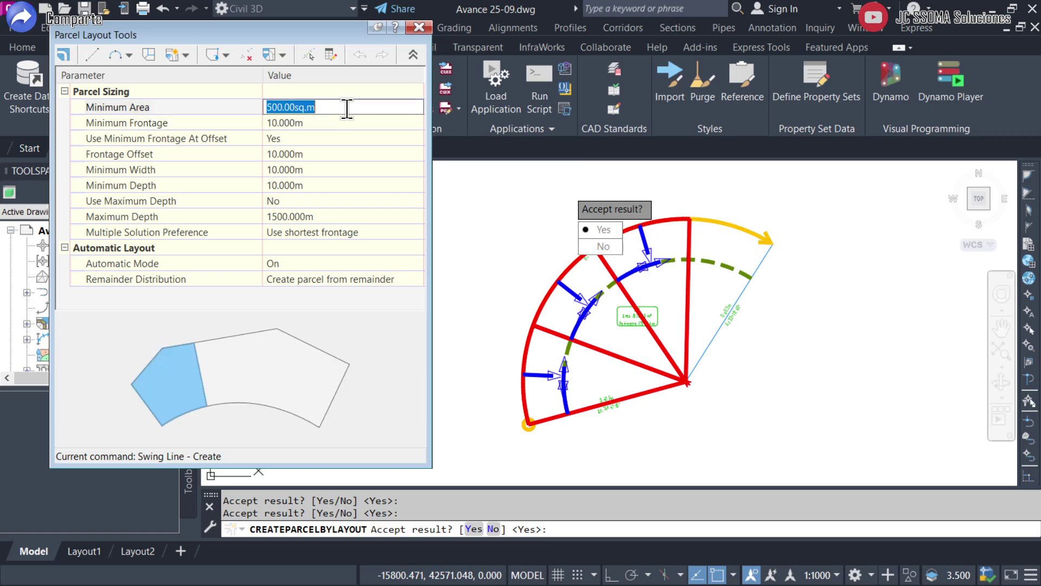
{"action": "left_click", "coordinate": [343, 120]}
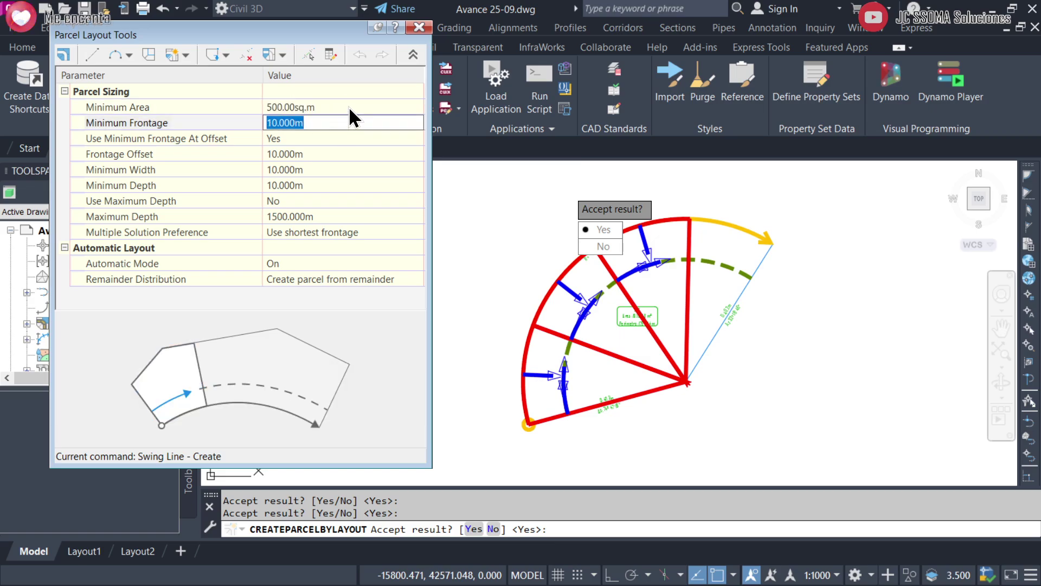
{"action": "left_click", "coordinate": [347, 107]}
{"action": "left_click", "coordinate": [332, 106]}
{"action": "left_click", "coordinate": [213, 109]}
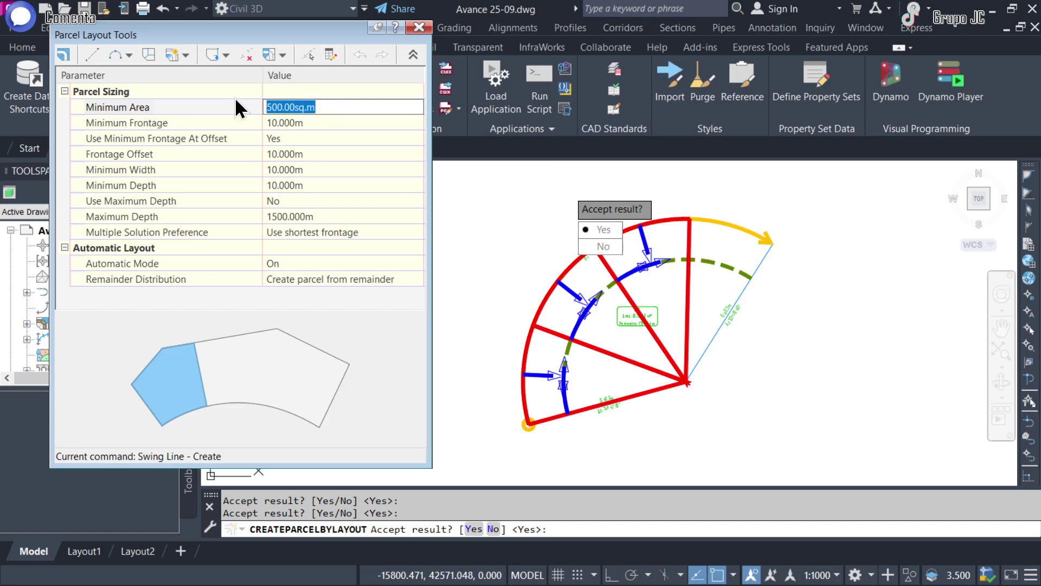
{"action": "type", "text": "300"}
{"action": "key", "text": "Tab"}
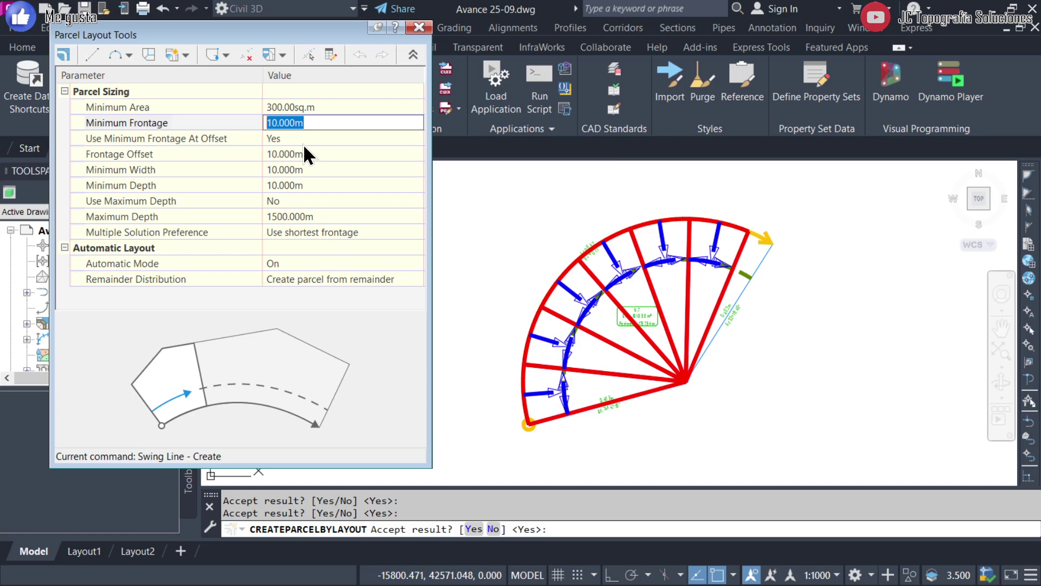
{"action": "type", "text": "15"}
{"action": "key", "text": "Tab"}
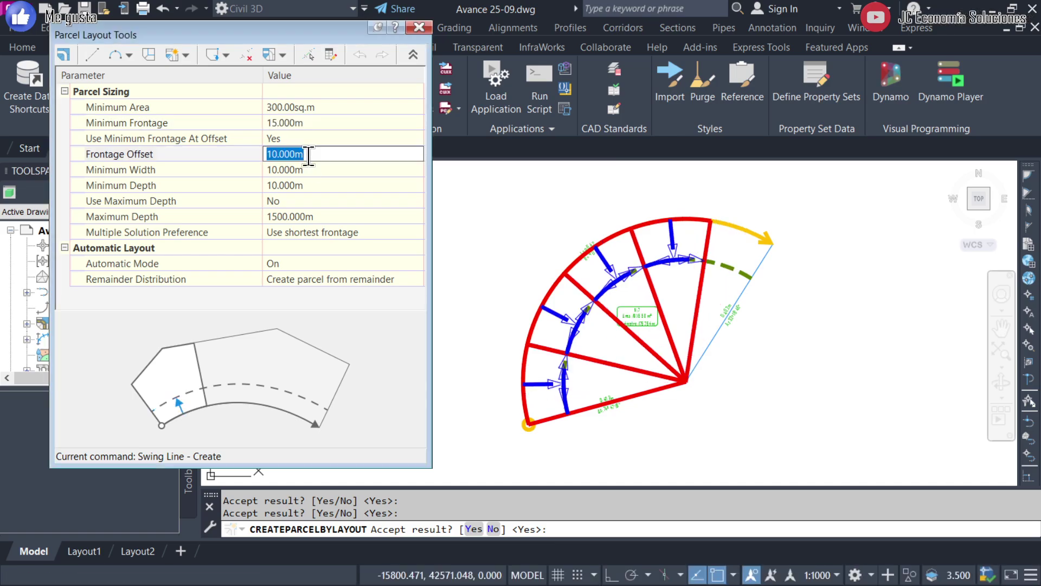
{"action": "scroll", "coordinate": [695, 276], "scroll_direction": "up", "scroll_amount": 3}
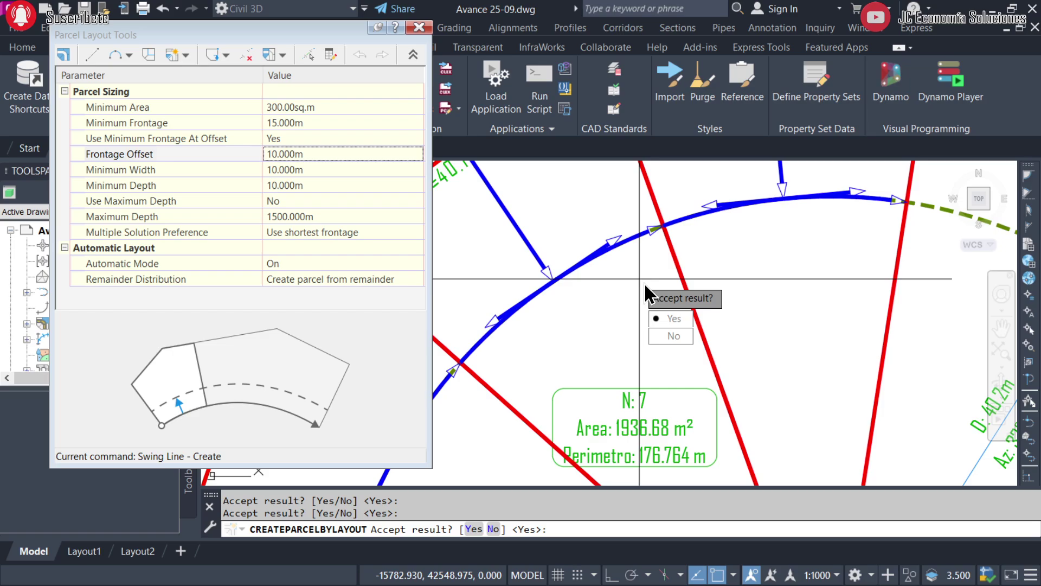
{"action": "scroll", "coordinate": [670, 282], "scroll_direction": "down", "scroll_amount": 1}
{"action": "scroll", "coordinate": [661, 298], "scroll_direction": "down", "scroll_amount": 2}
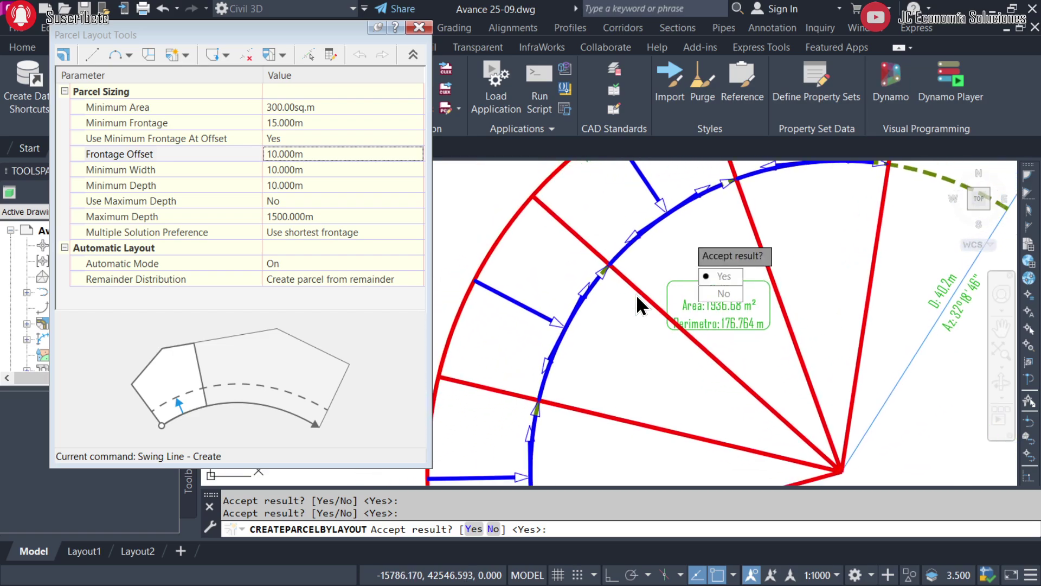
{"action": "scroll", "coordinate": [642, 301], "scroll_direction": "up", "scroll_amount": 2}
{"action": "scroll", "coordinate": [651, 303], "scroll_direction": "down", "scroll_amount": 2}
{"action": "scroll", "coordinate": [602, 309], "scroll_direction": "up", "scroll_amount": 1}
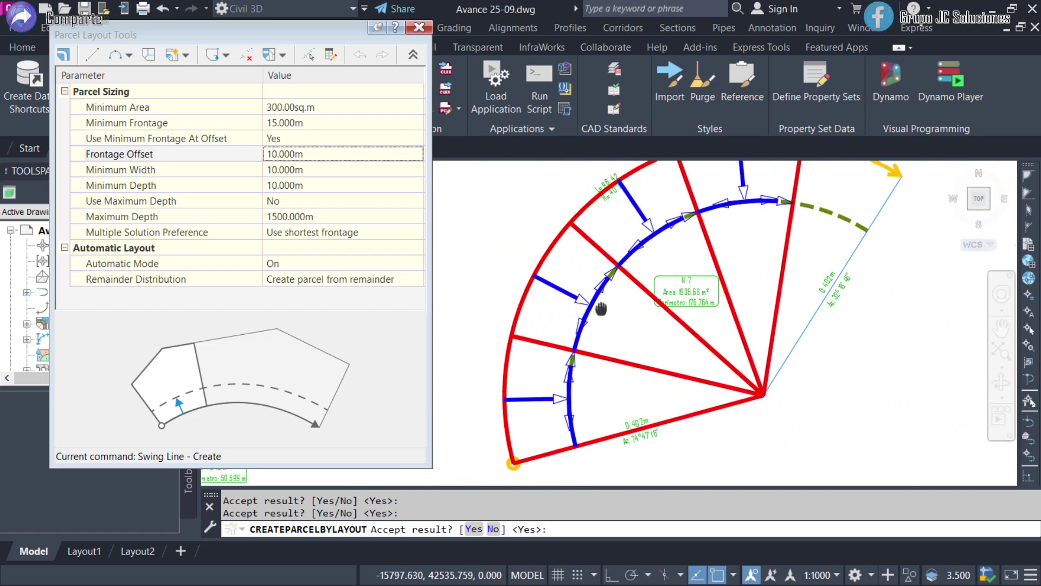
{"action": "middle_click_drag", "start_coordinate": [640, 326], "coordinate": [618, 279]}
{"action": "scroll", "coordinate": [585, 321], "scroll_direction": "up", "scroll_amount": 2}
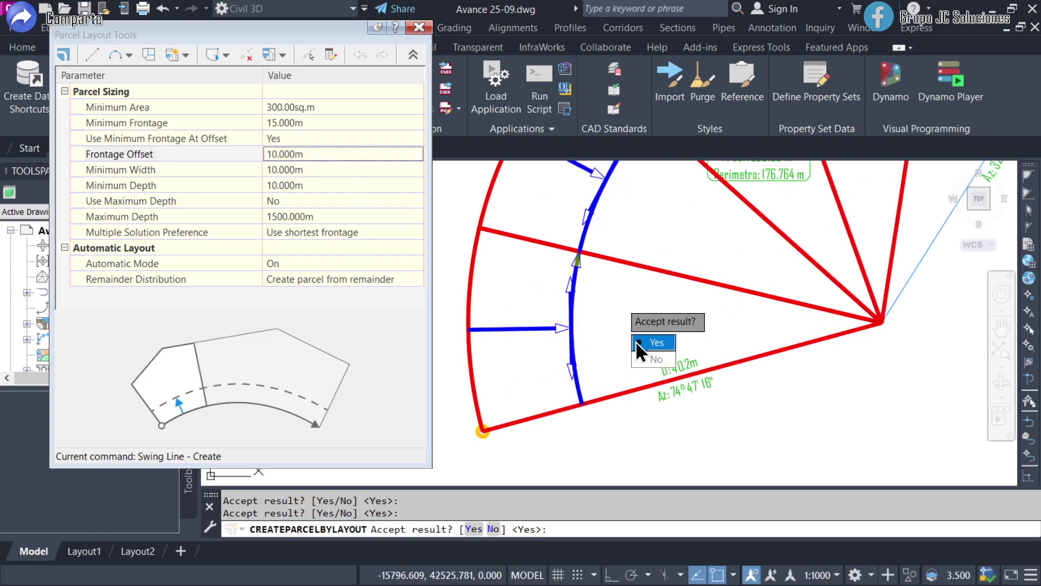
{"action": "left_click", "coordinate": [320, 170]}
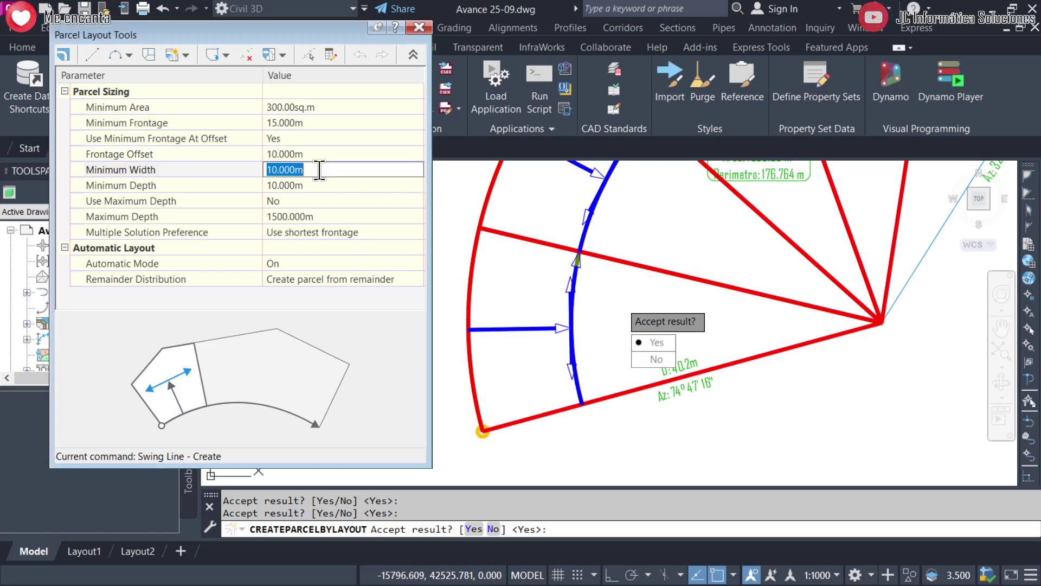
{"action": "type", "text": "5"}
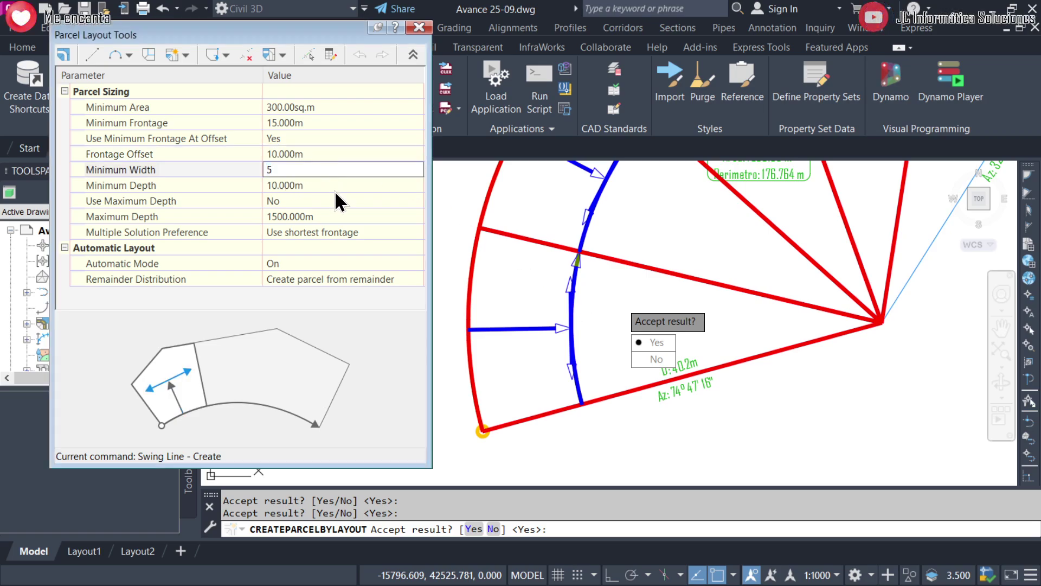
{"action": "left_click", "coordinate": [333, 185]}
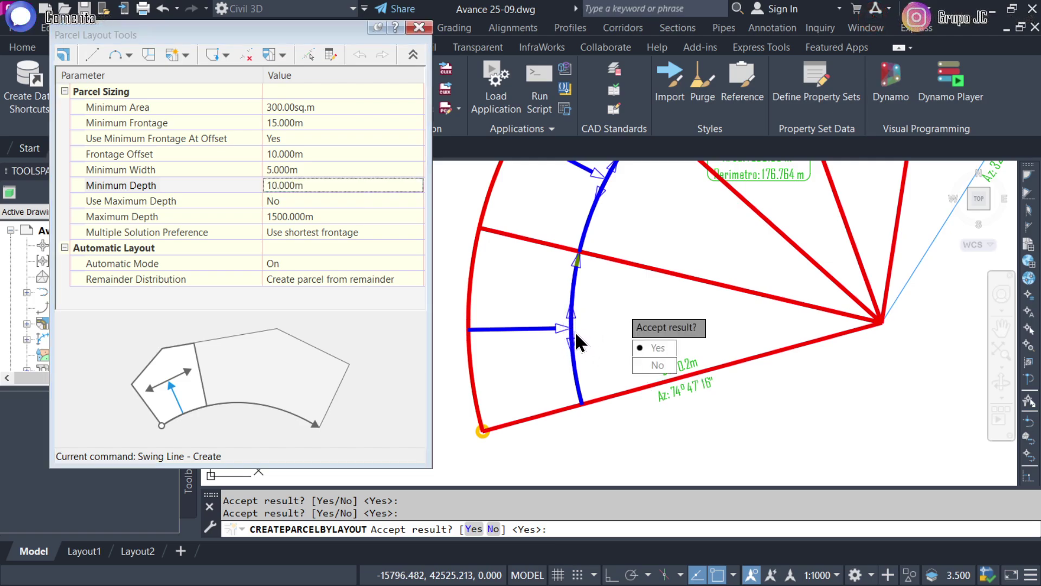
{"action": "left_click", "coordinate": [305, 185]}
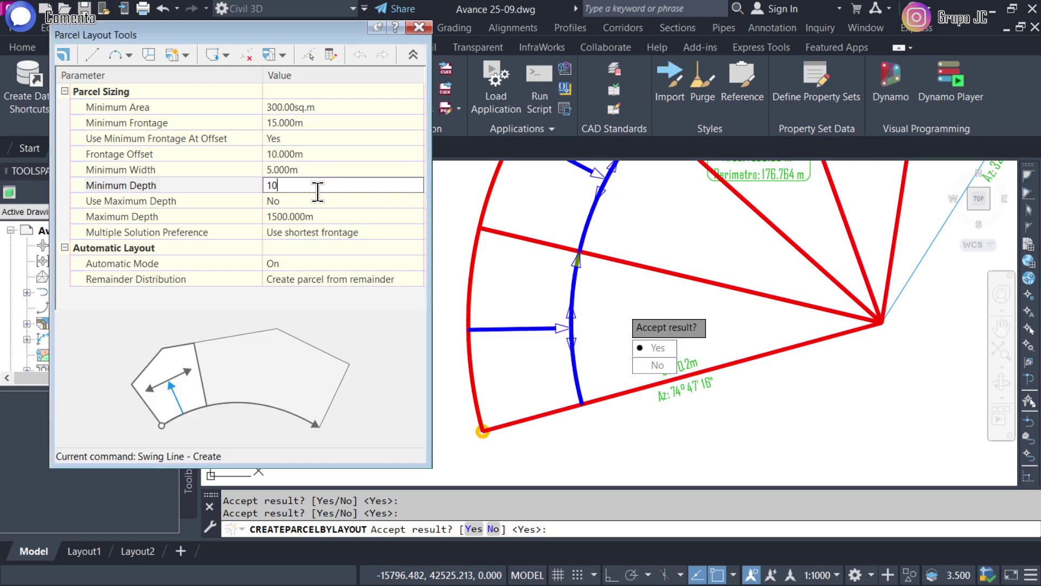
{"action": "left_click", "coordinate": [291, 170]}
{"action": "type", "text": "10"}
{"action": "key", "text": "Return"}
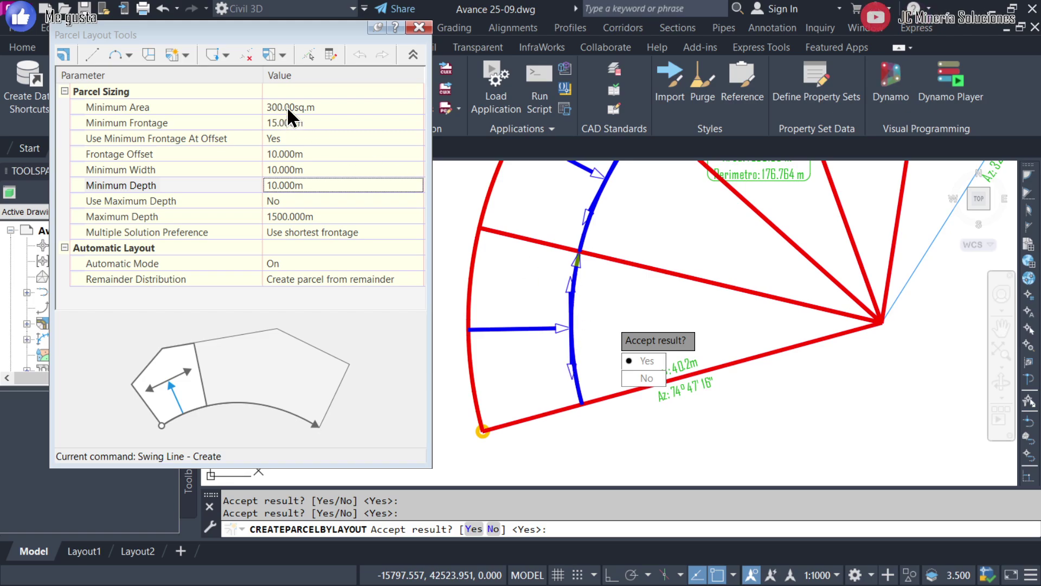
{"action": "left_click", "coordinate": [304, 123]}
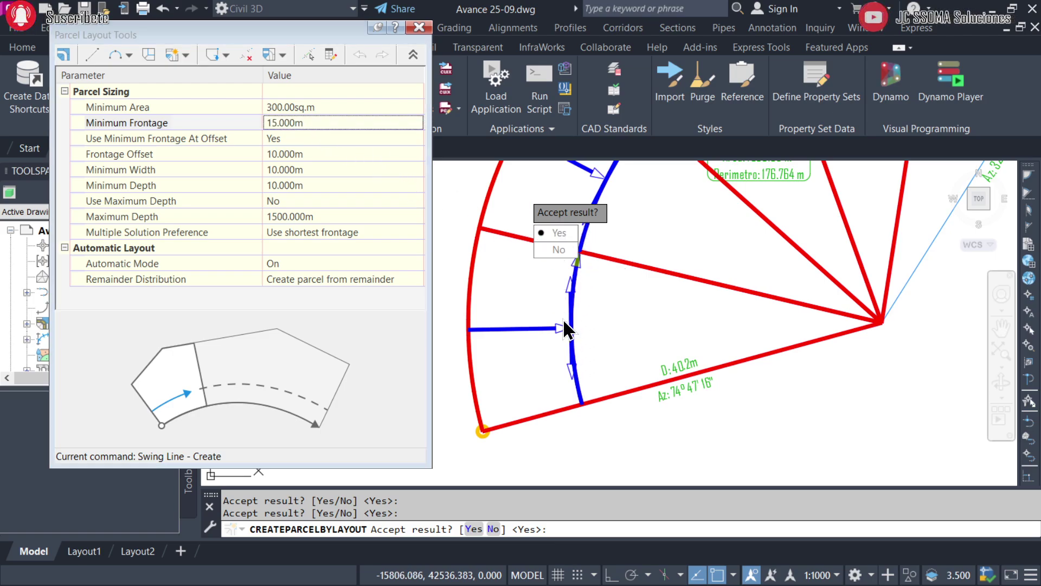
Try Minimum Frontage values of 16 m and 20 m
{"action": "left_click", "coordinate": [316, 124]}
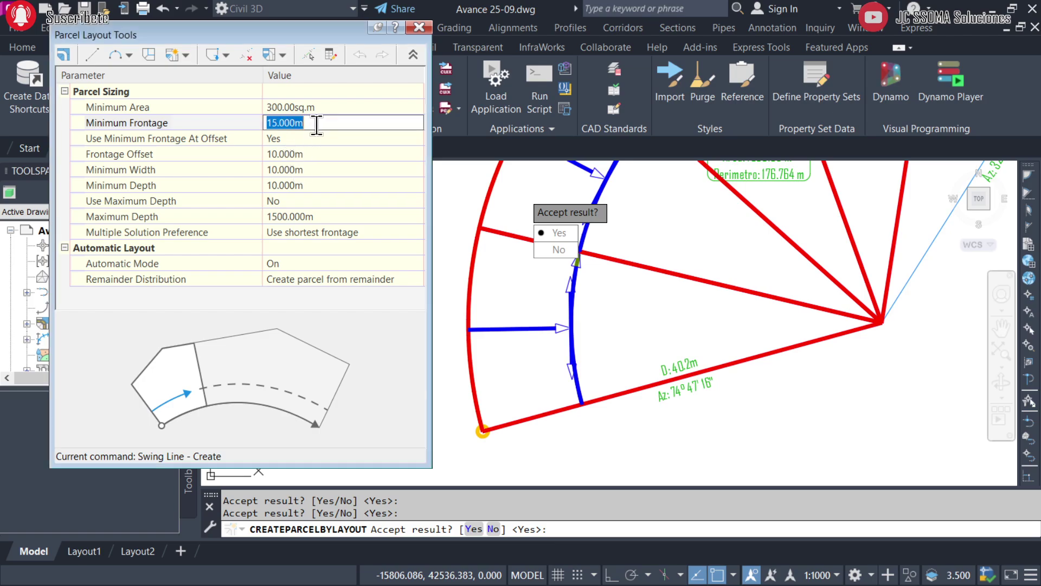
{"action": "type", "text": "16"}
{"action": "left_click", "coordinate": [323, 138]}
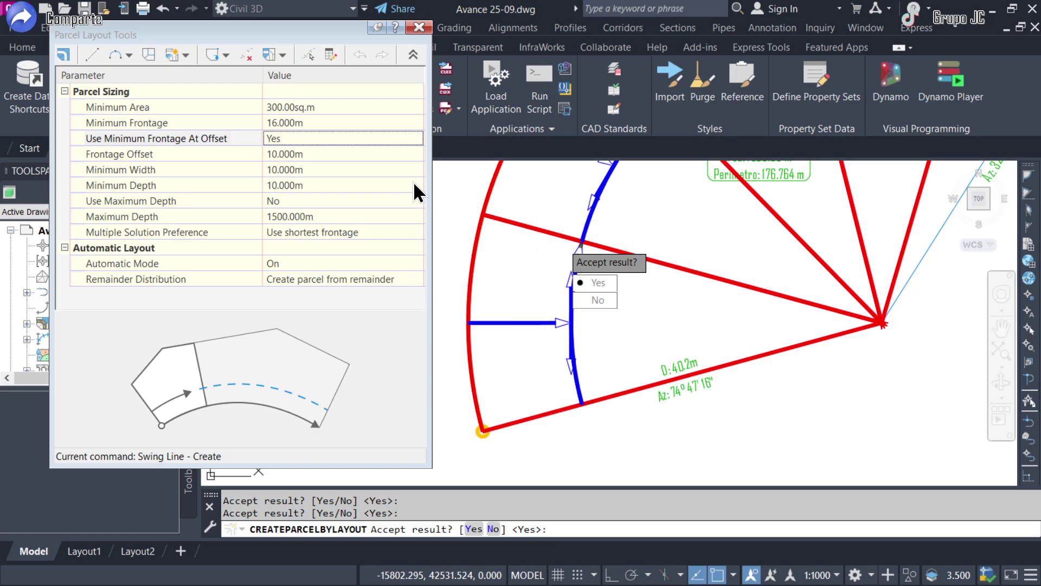
{"action": "left_click", "coordinate": [333, 154]}
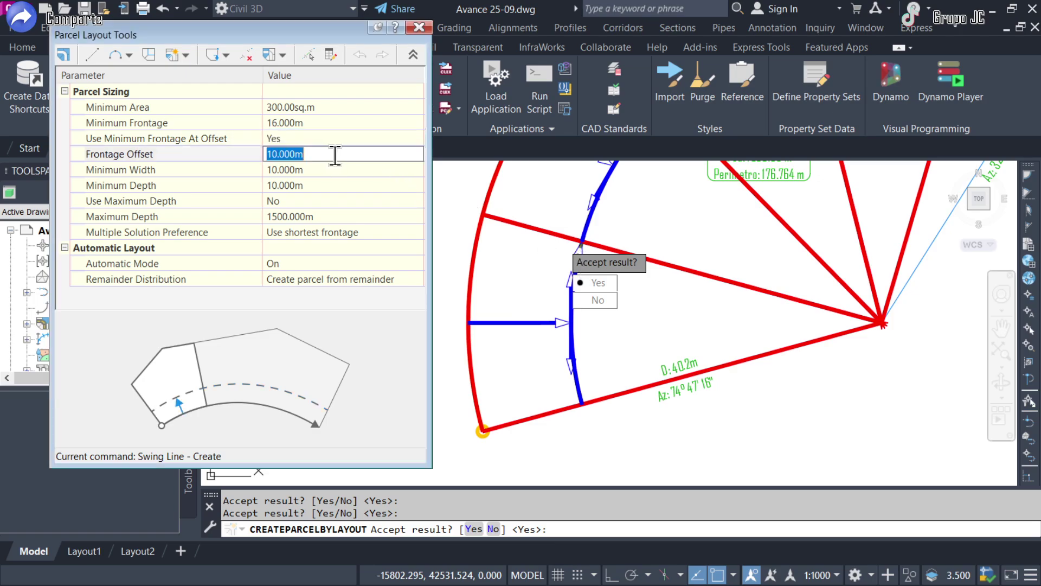
{"action": "left_click", "coordinate": [337, 122]}
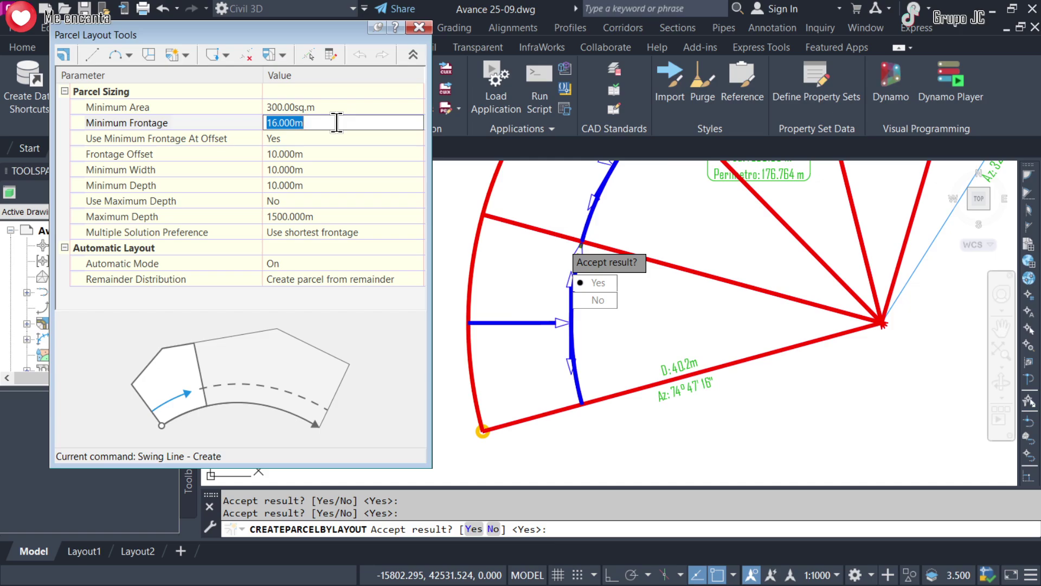
{"action": "type", "text": "20"}
{"action": "left_click", "coordinate": [320, 153]}
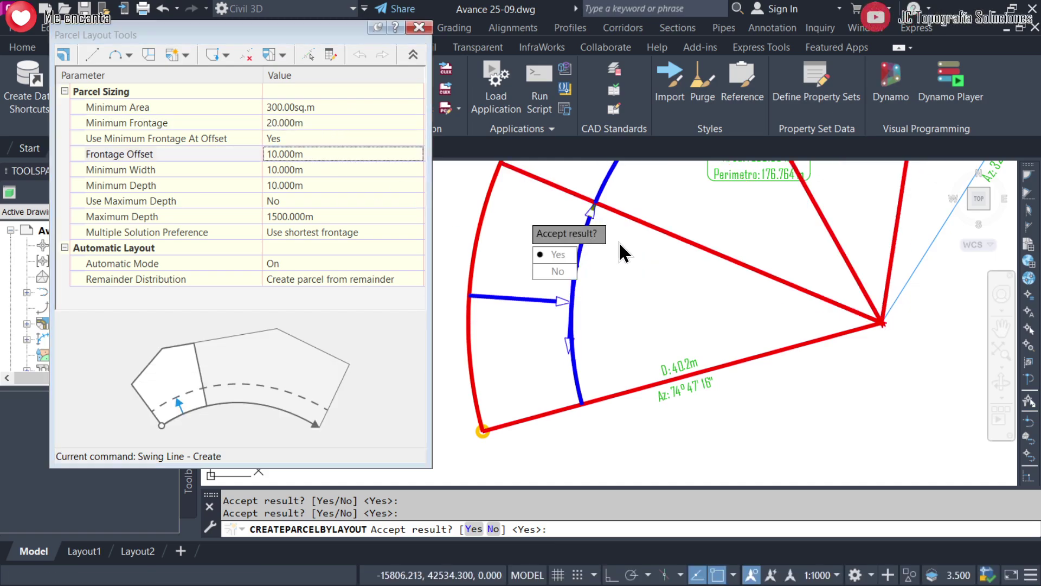
{"action": "scroll", "coordinate": [620, 242], "scroll_direction": "down", "scroll_amount": 2}
{"action": "scroll", "coordinate": [672, 268], "scroll_direction": "down", "scroll_amount": 1}
{"action": "scroll", "coordinate": [665, 304], "scroll_direction": "down", "scroll_amount": 2}
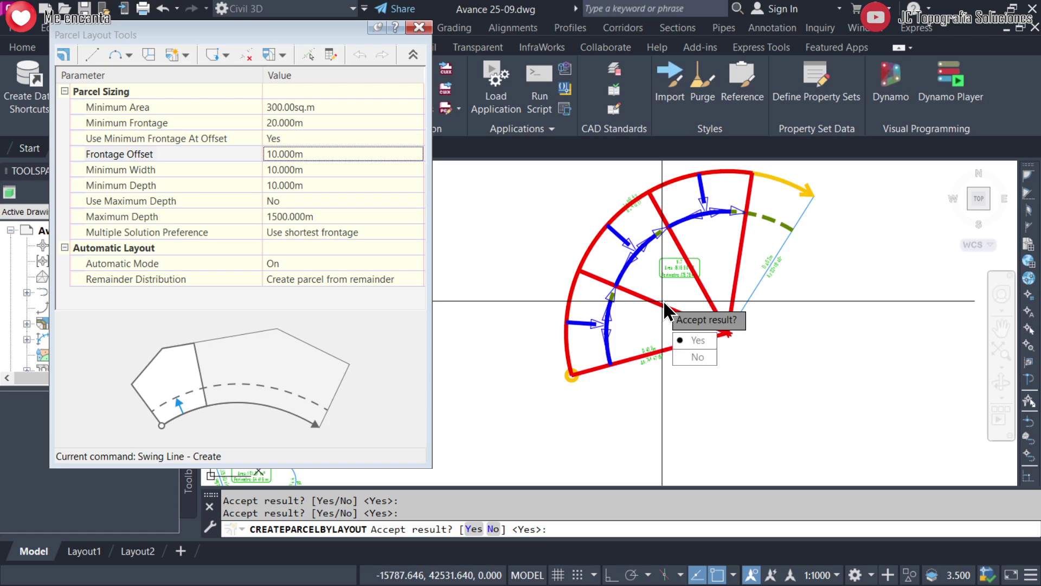
{"action": "scroll", "coordinate": [665, 305], "scroll_direction": "up", "scroll_amount": 1}
{"action": "scroll", "coordinate": [649, 335], "scroll_direction": "up", "scroll_amount": 1}
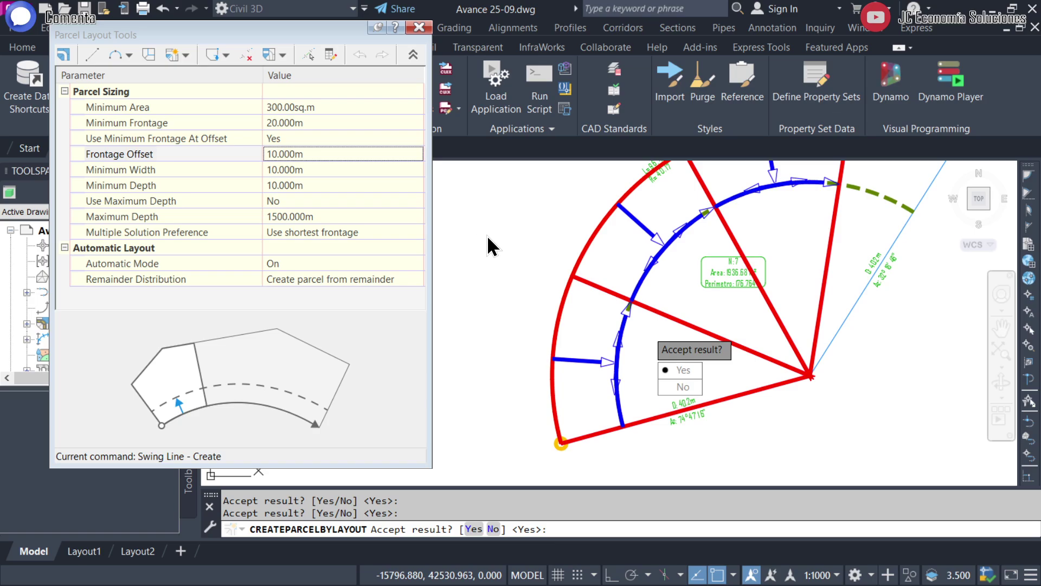
Set Minimum Frontage to 10 m for narrower radial lots
{"action": "left_click", "coordinate": [307, 121]}
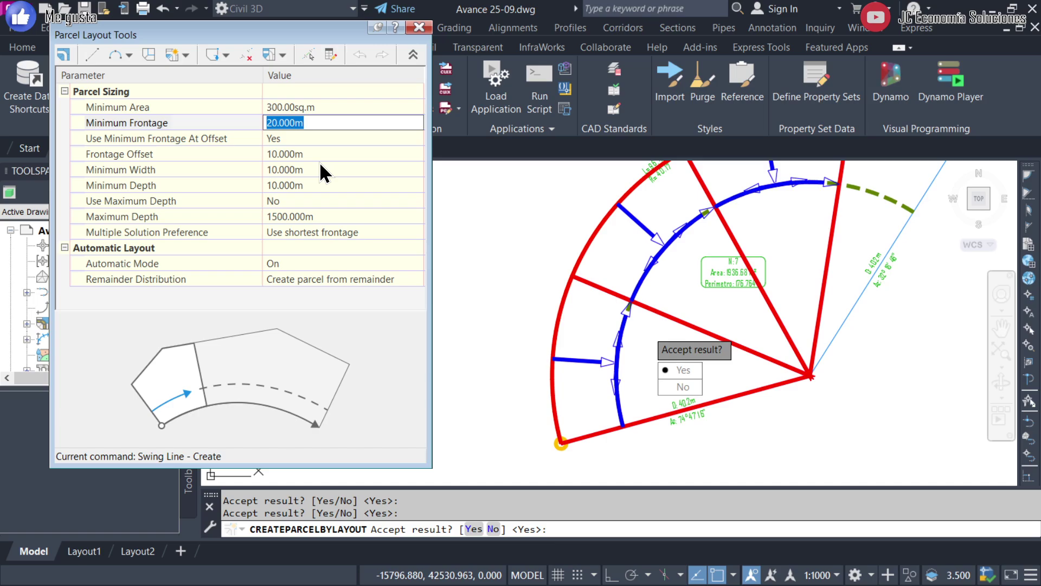
{"action": "left_click", "coordinate": [320, 165]}
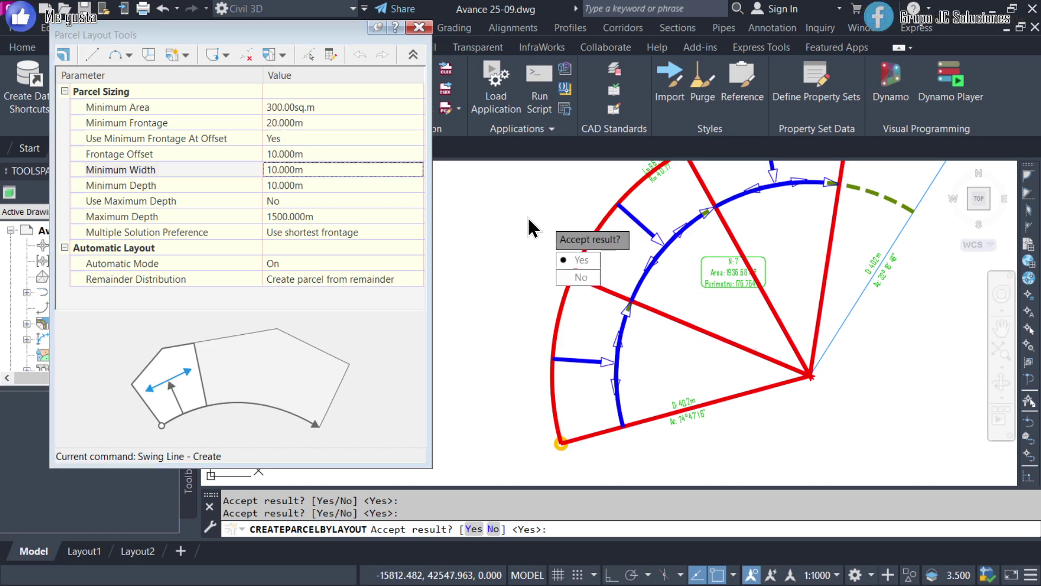
{"action": "left_click", "coordinate": [312, 125]}
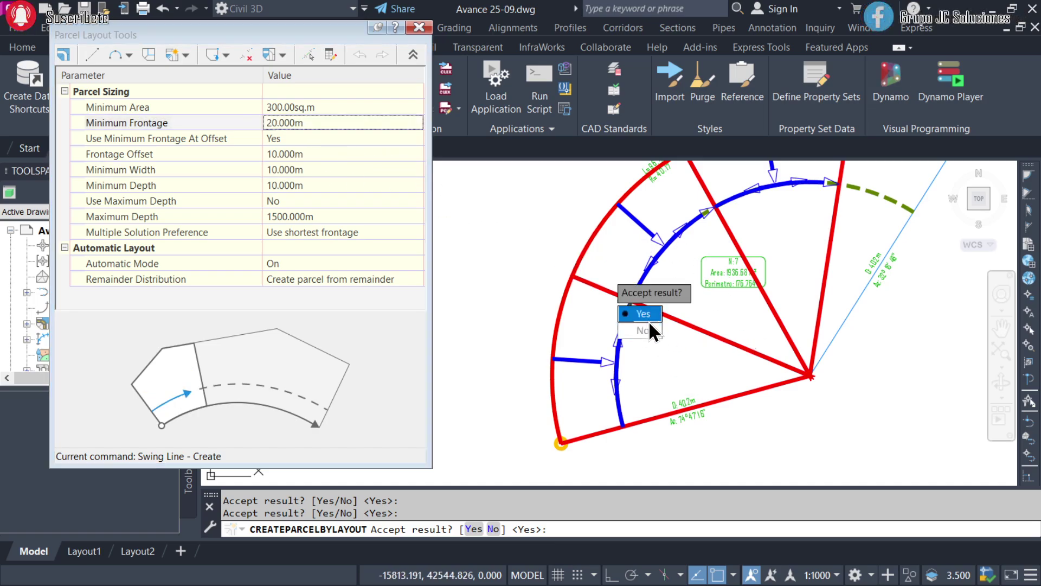
{"action": "left_click", "coordinate": [324, 126]}
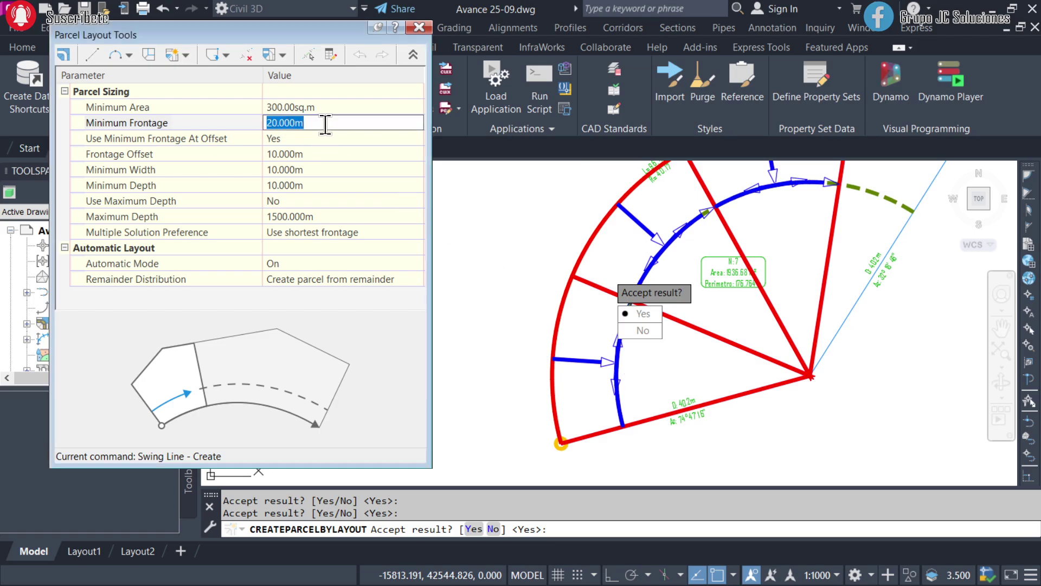
{"action": "type", "text": "10"}
{"action": "left_click", "coordinate": [314, 170]}
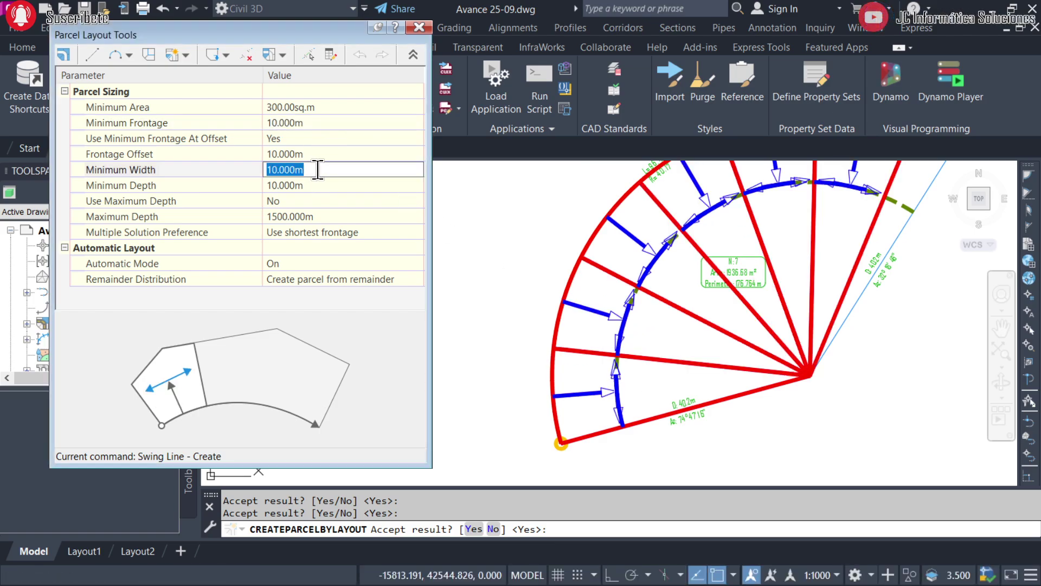
Try a 15 m minimum width and pan to view the radial lot fan
{"action": "type", "text": "15"}
{"action": "left_click", "coordinate": [318, 183]}
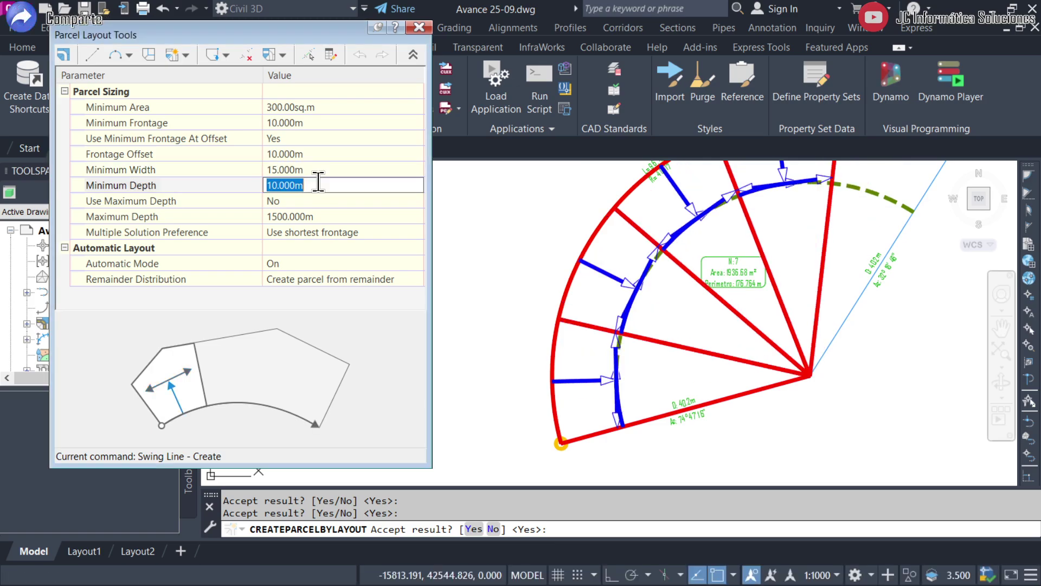
{"action": "scroll", "coordinate": [632, 302], "scroll_direction": "up", "scroll_amount": 3}
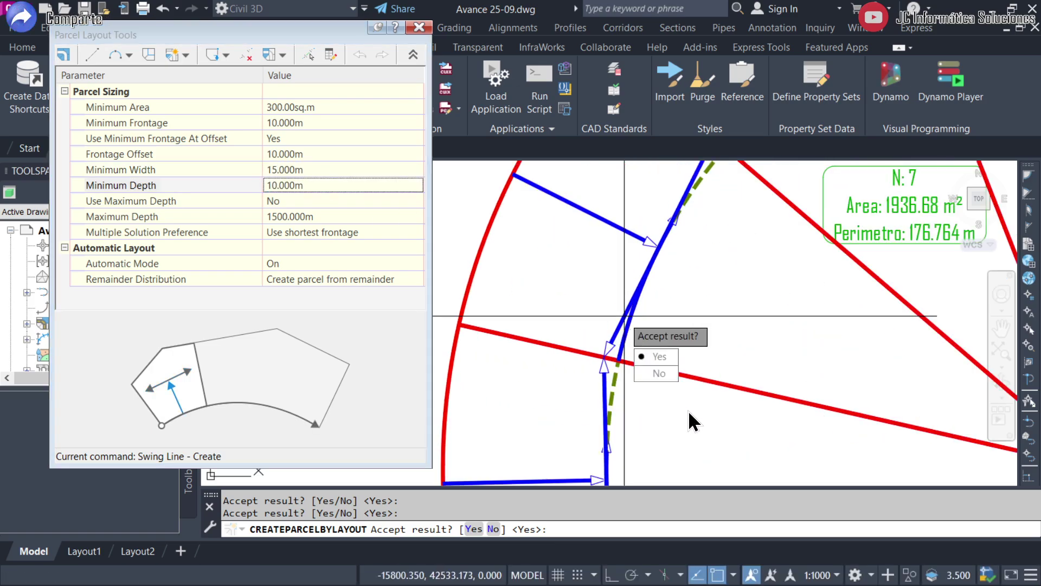
{"action": "scroll", "coordinate": [752, 401], "scroll_direction": "down", "scroll_amount": 3}
{"action": "scroll", "coordinate": [640, 295], "scroll_direction": "up", "scroll_amount": 2}
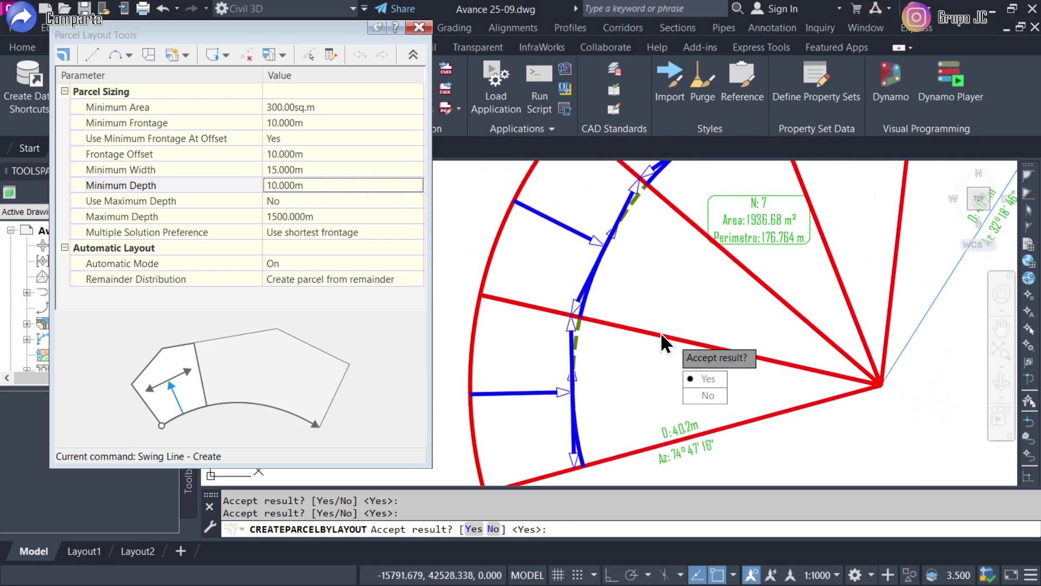
{"action": "left_click", "coordinate": [304, 169]}
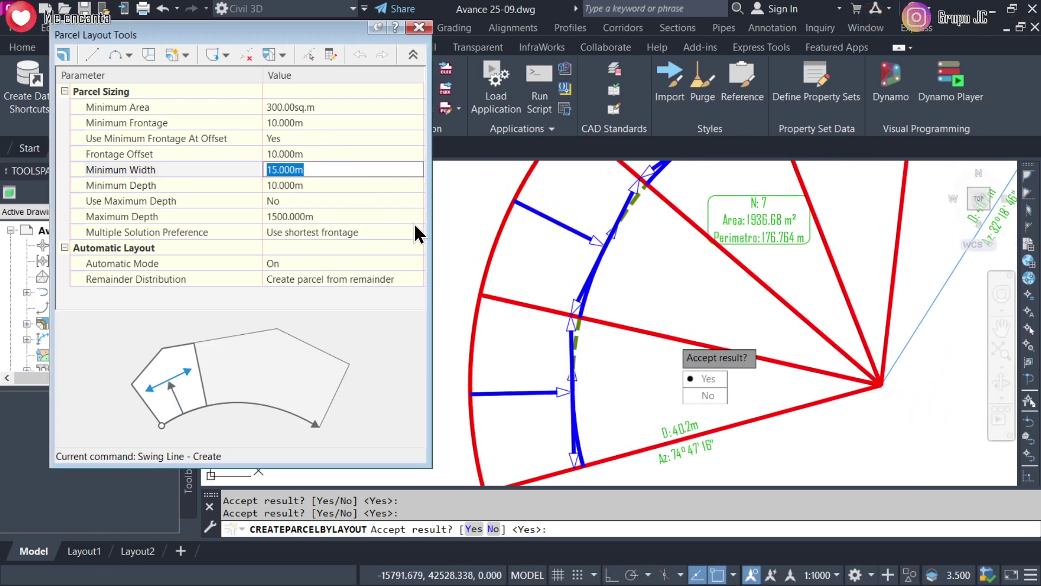
{"action": "middle_click_drag", "start_coordinate": [644, 417], "coordinate": [665, 384]}
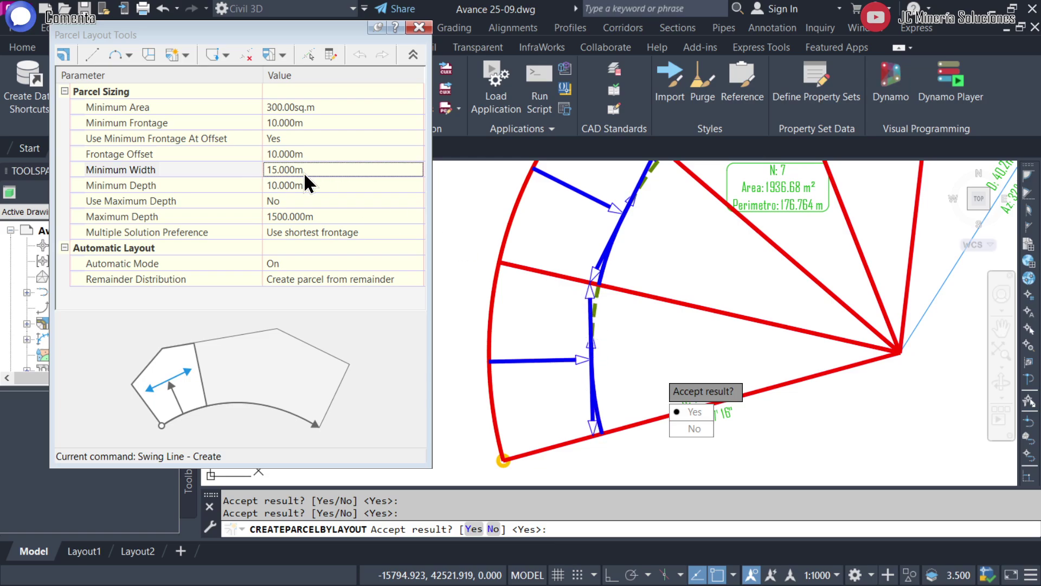
{"action": "scroll", "coordinate": [642, 308], "scroll_direction": "down", "scroll_amount": 2}
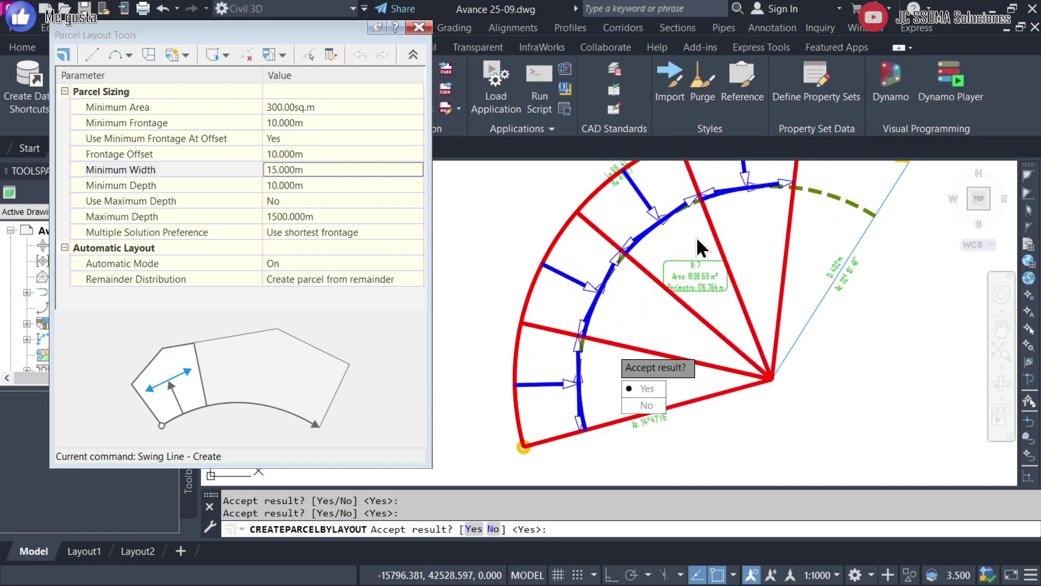
Set Minimum Frontage and Minimum Width both to 10 m for narrower radial lots
{"action": "left_click", "coordinate": [318, 122]}
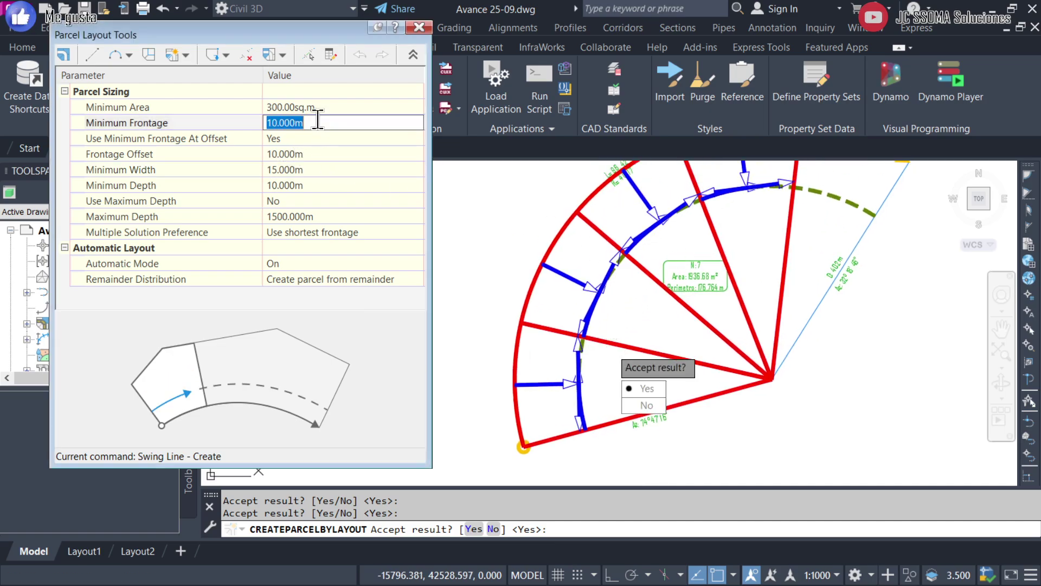
{"action": "type", "text": "1"}
{"action": "left_click", "coordinate": [309, 168]}
{"action": "scroll", "coordinate": [570, 426], "scroll_direction": "up", "scroll_amount": 2}
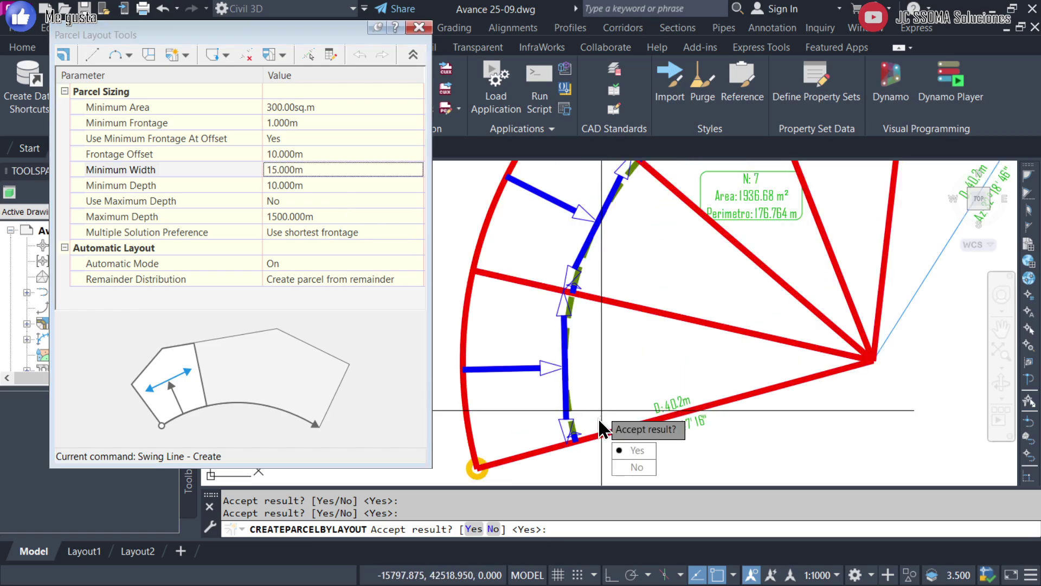
{"action": "scroll", "coordinate": [572, 438], "scroll_direction": "up", "scroll_amount": 2}
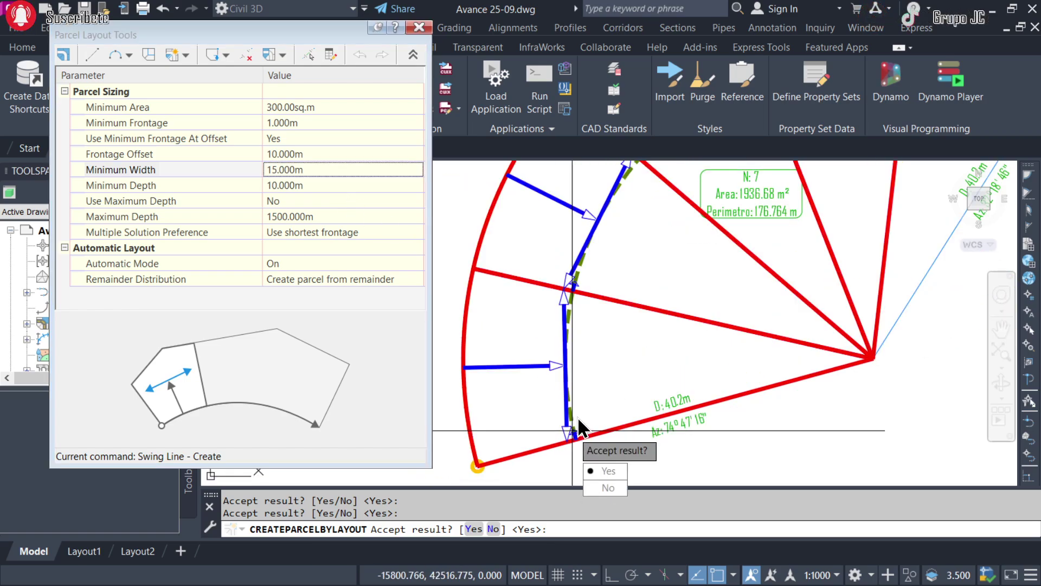
{"action": "scroll", "coordinate": [575, 429], "scroll_direction": "down", "scroll_amount": 2}
{"action": "scroll", "coordinate": [614, 319], "scroll_direction": "down", "scroll_amount": 3}
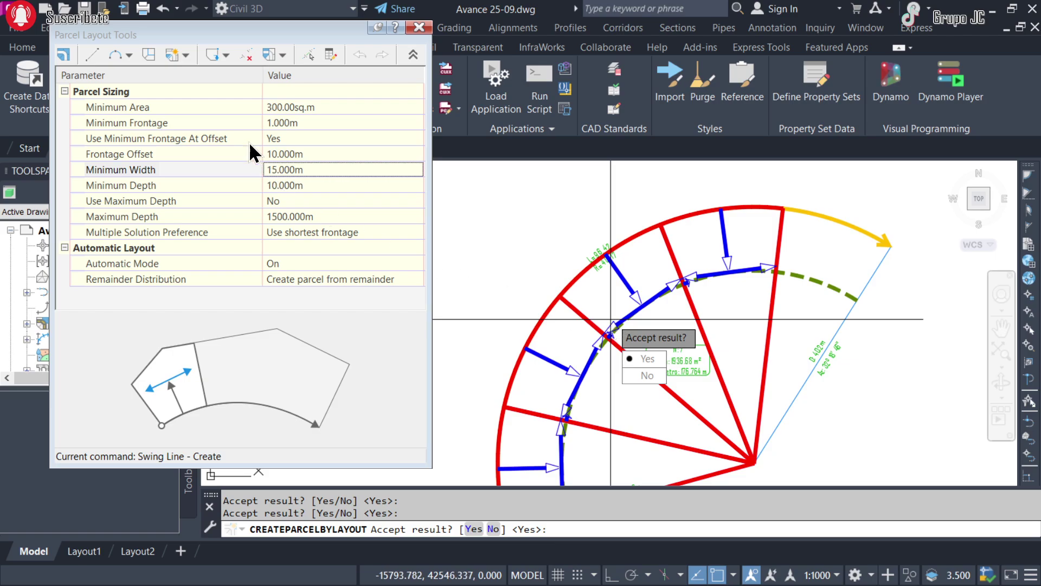
{"action": "left_click", "coordinate": [317, 173]}
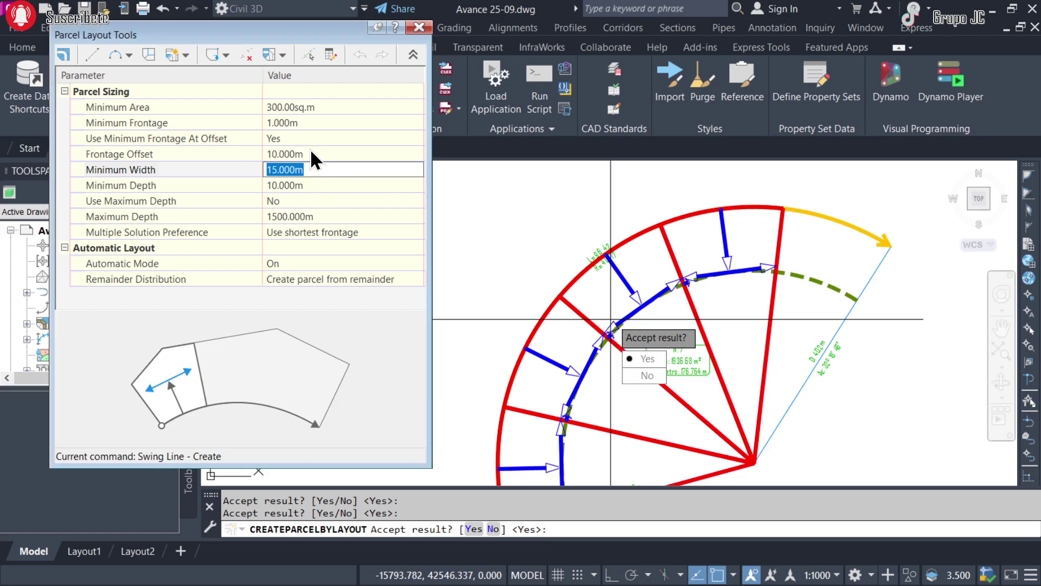
{"action": "left_click", "coordinate": [311, 124]}
{"action": "type", "text": "15."}
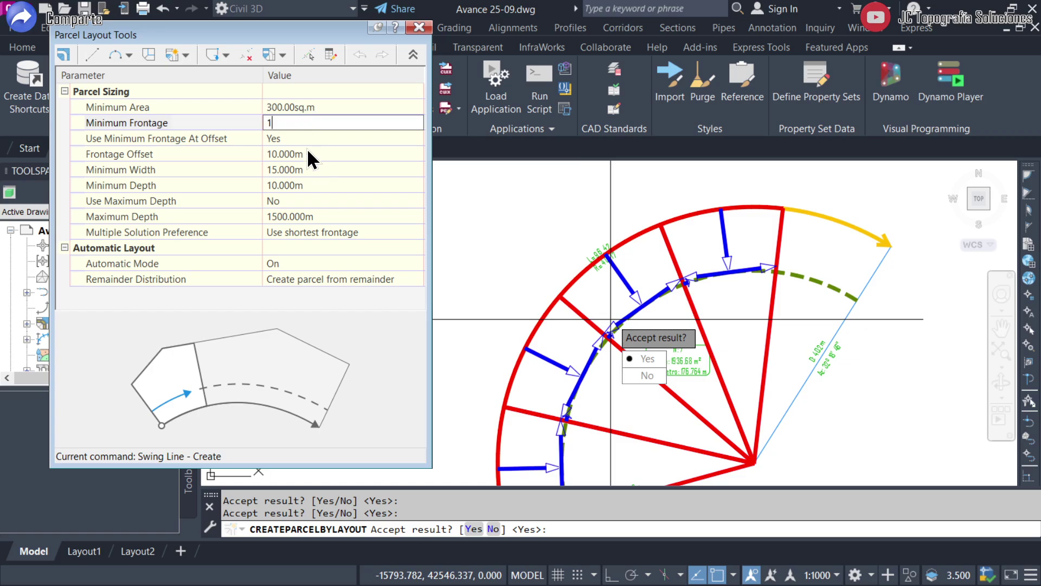
{"action": "type", "text": "0"}
{"action": "left_click", "coordinate": [306, 170]}
{"action": "type", "text": "10"}
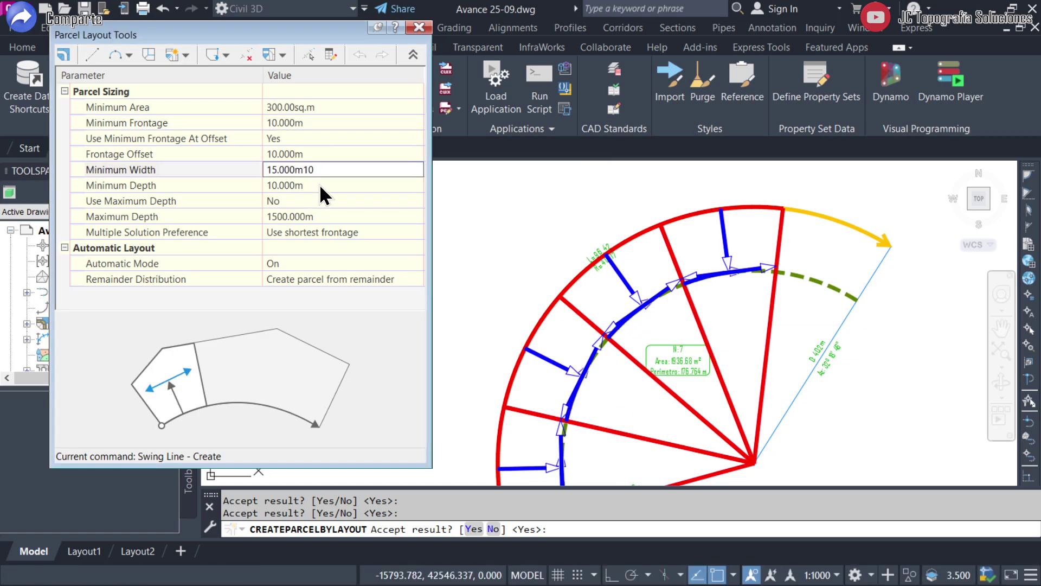
{"action": "left_click", "coordinate": [320, 184]}
{"action": "left_click", "coordinate": [350, 168]}
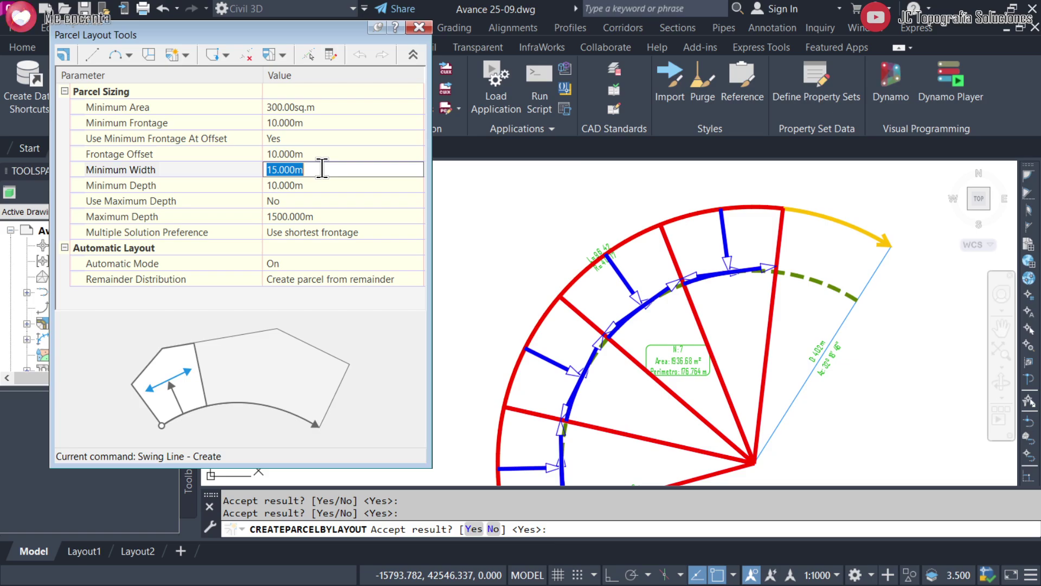
{"action": "type", "text": "10"}
{"action": "left_click", "coordinate": [325, 185]}
Lower Minimum Depth from 10 m to 5 m
{"action": "scroll", "coordinate": [707, 311], "scroll_direction": "down", "scroll_amount": 2}
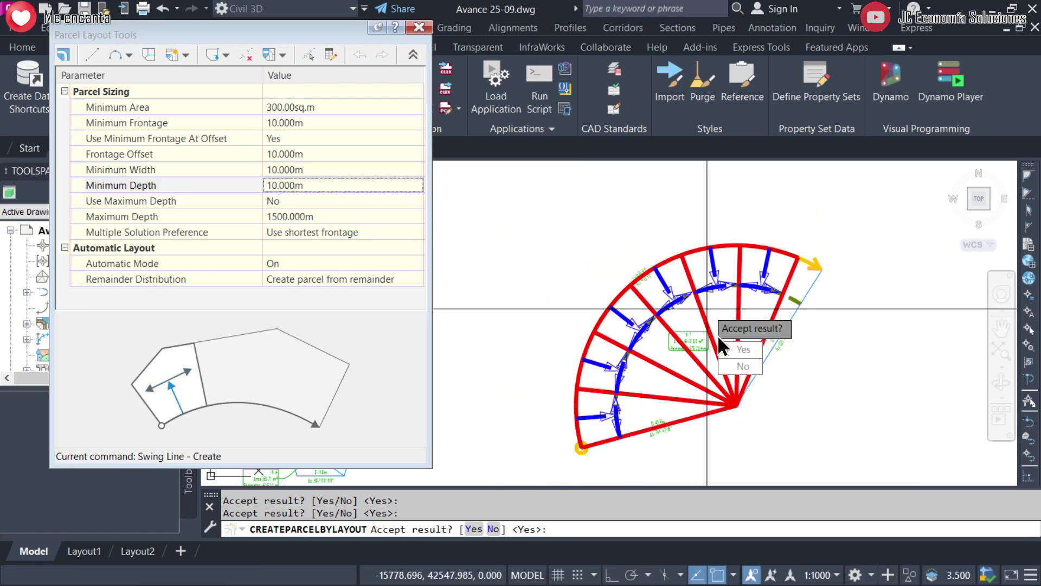
{"action": "scroll", "coordinate": [700, 381], "scroll_direction": "up", "scroll_amount": 2}
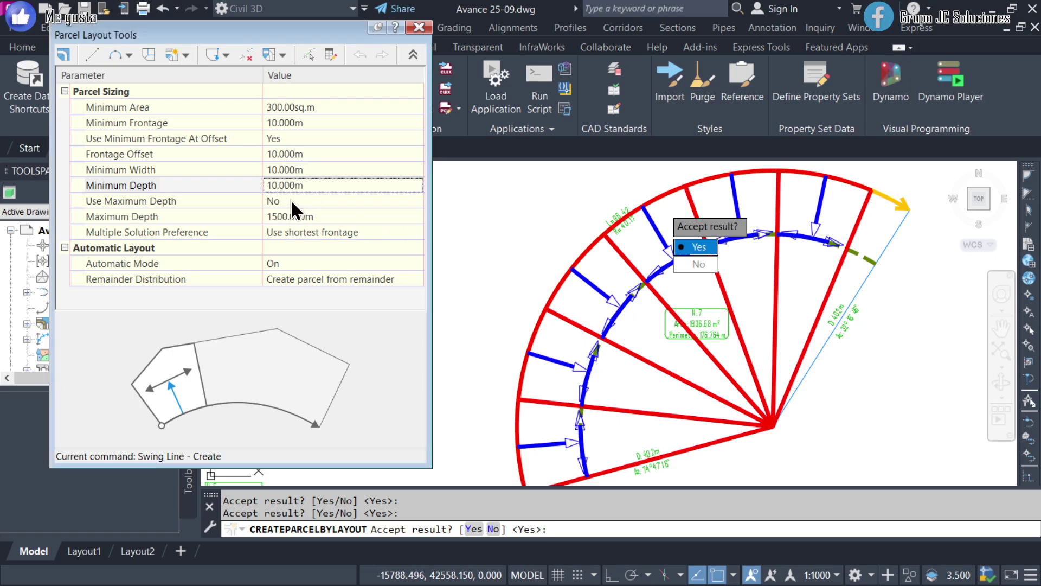
{"action": "left_click", "coordinate": [299, 185]}
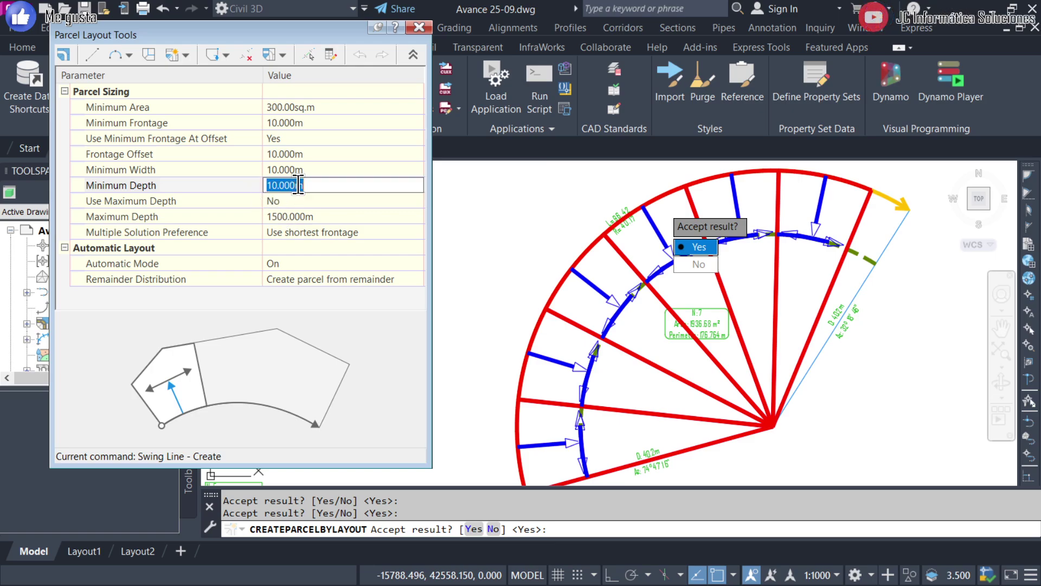
{"action": "type", "text": "5"}
{"action": "left_click", "coordinate": [310, 171]}
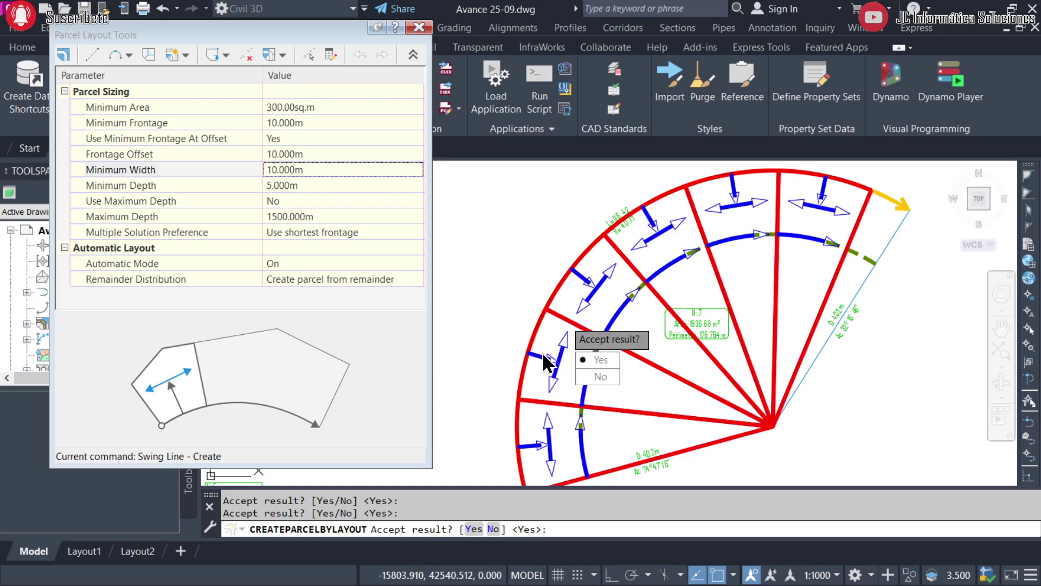
{"action": "left_click", "coordinate": [307, 182]}
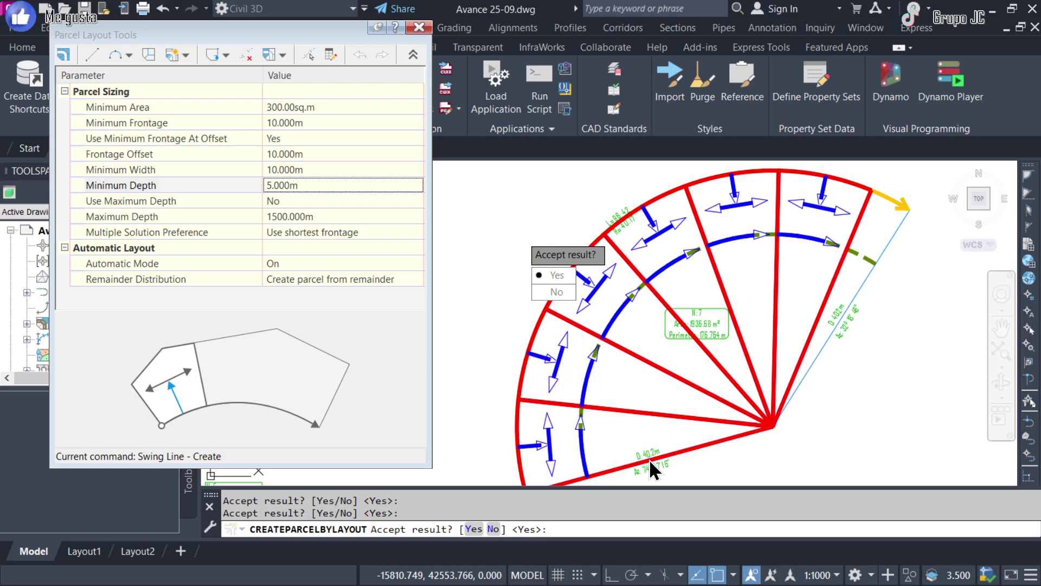
Recheck the minimum depth and width values and reposition the parcel fan
{"action": "scroll", "coordinate": [652, 455], "scroll_direction": "up", "scroll_amount": 2}
{"action": "scroll", "coordinate": [650, 460], "scroll_direction": "down", "scroll_amount": 2}
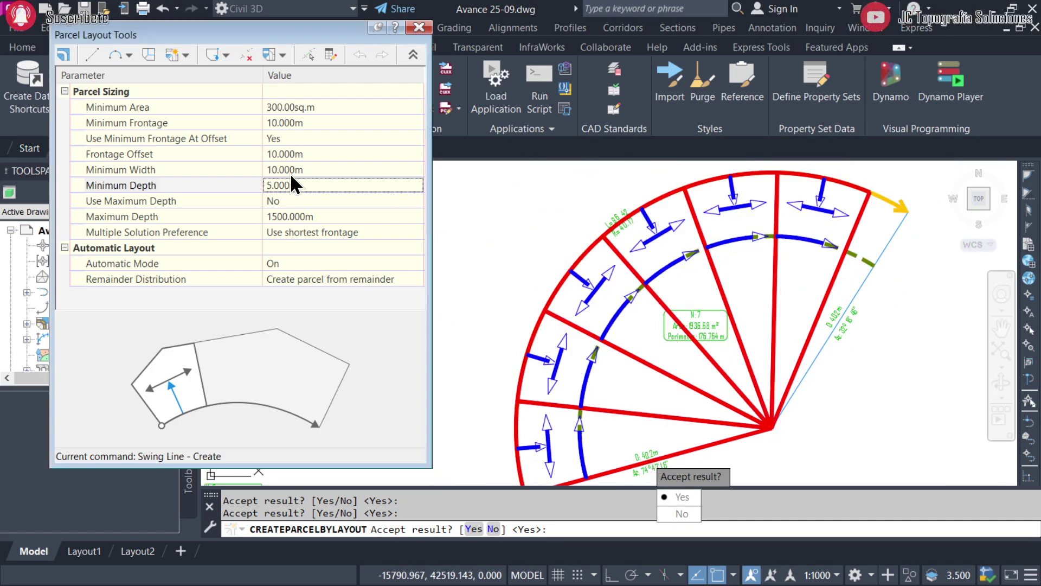
{"action": "left_click", "coordinate": [307, 187]}
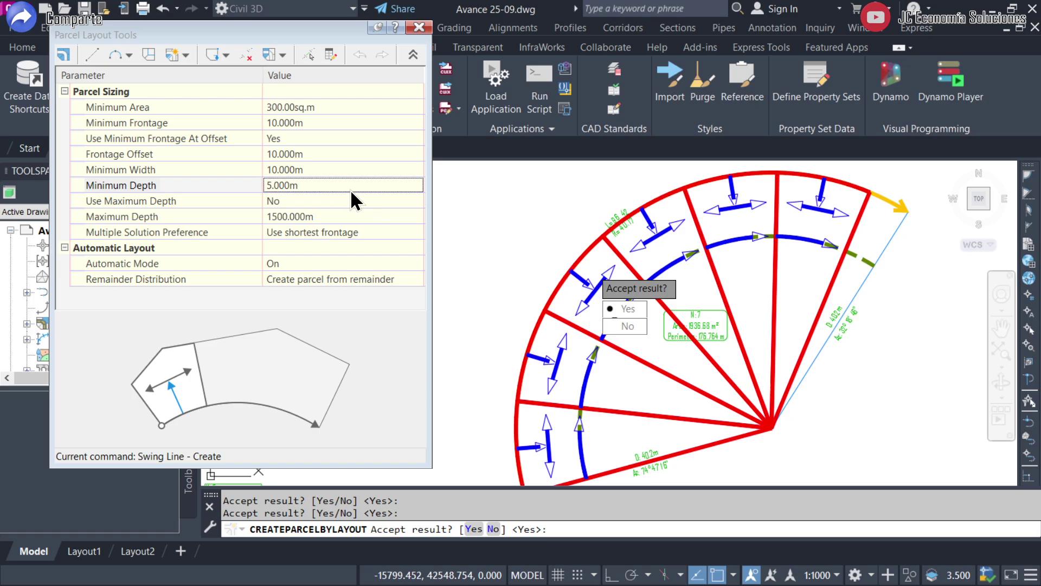
{"action": "left_click", "coordinate": [313, 185]}
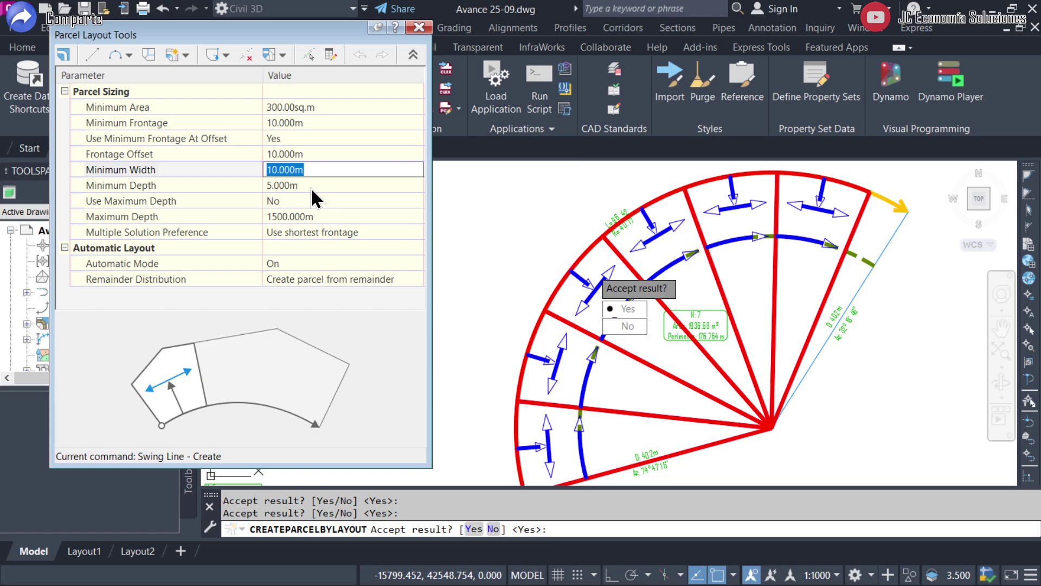
{"action": "left_click", "coordinate": [311, 187]}
{"action": "left_click", "coordinate": [317, 168]}
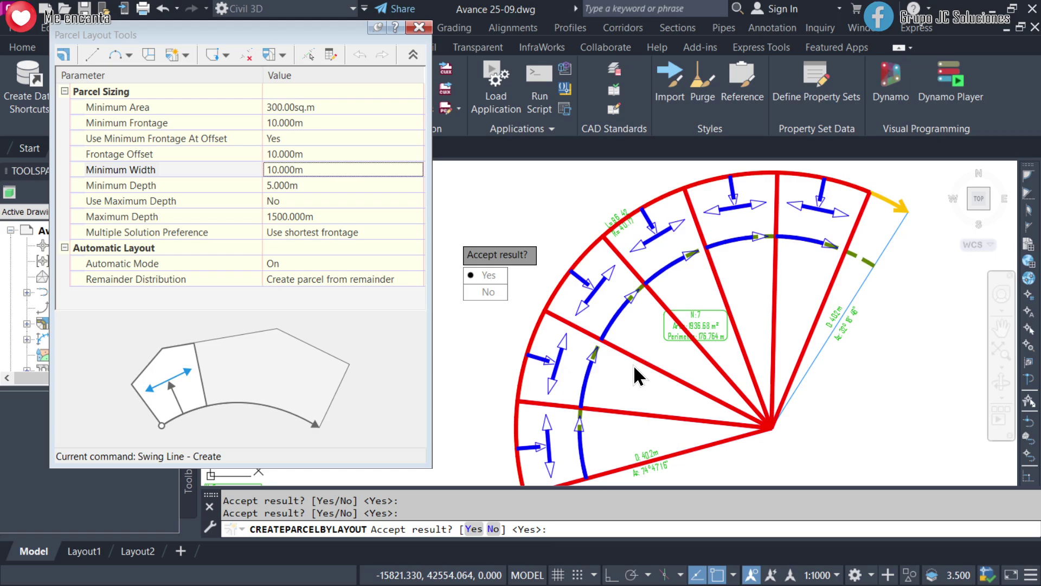
{"action": "middle_click_drag", "start_coordinate": [633, 365], "coordinate": [612, 338]}
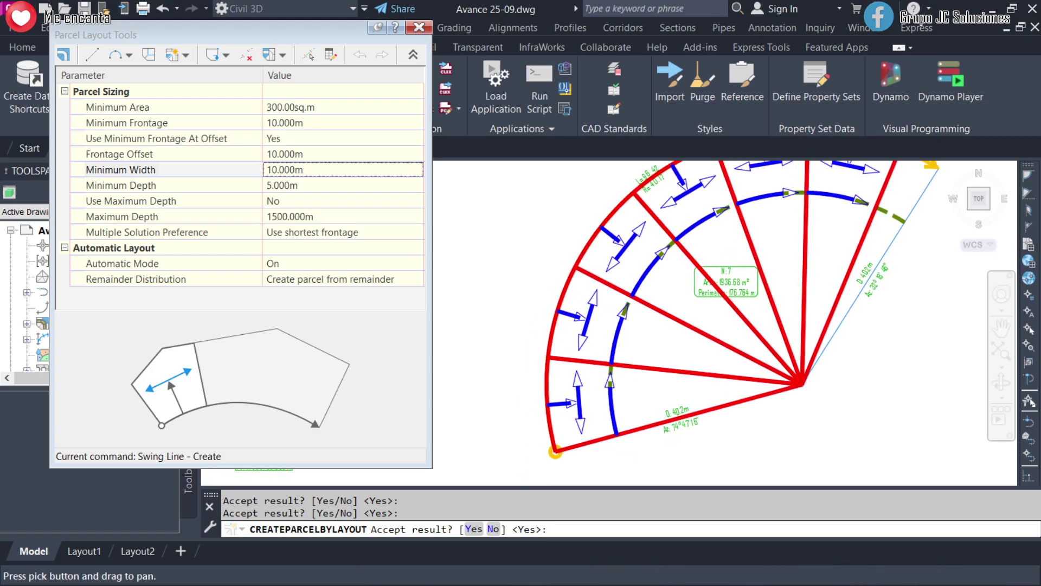
{"action": "left_click", "coordinate": [360, 274]}
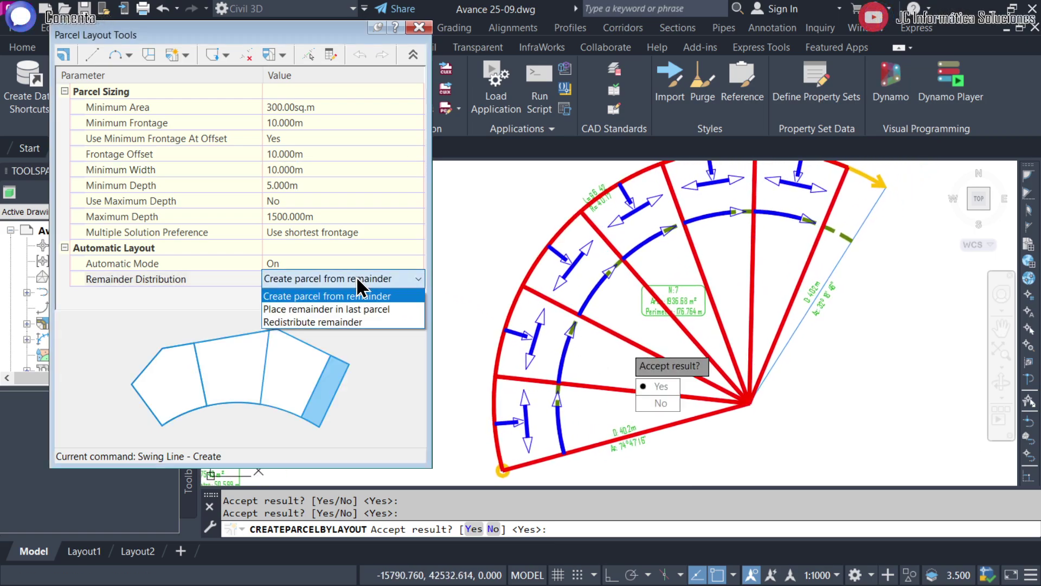
Try the Create parcel from remainder and Place remainder in last parcel options
{"action": "left_click", "coordinate": [357, 278]}
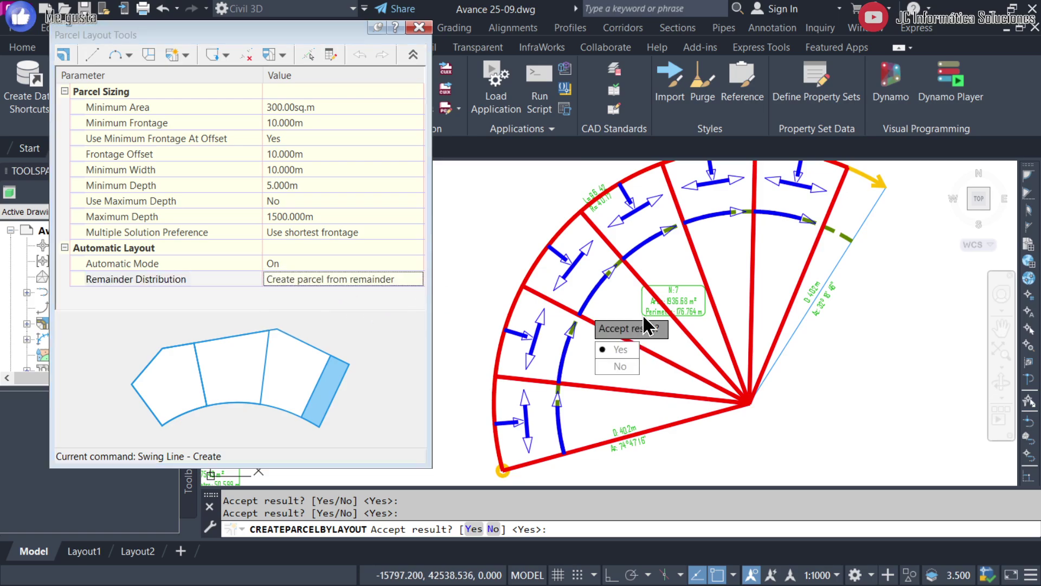
{"action": "scroll", "coordinate": [642, 314], "scroll_direction": "down", "scroll_amount": 3}
{"action": "scroll", "coordinate": [793, 306], "scroll_direction": "up", "scroll_amount": 2}
{"action": "scroll", "coordinate": [675, 282], "scroll_direction": "up", "scroll_amount": 1}
{"action": "scroll", "coordinate": [727, 293], "scroll_direction": "up", "scroll_amount": 1}
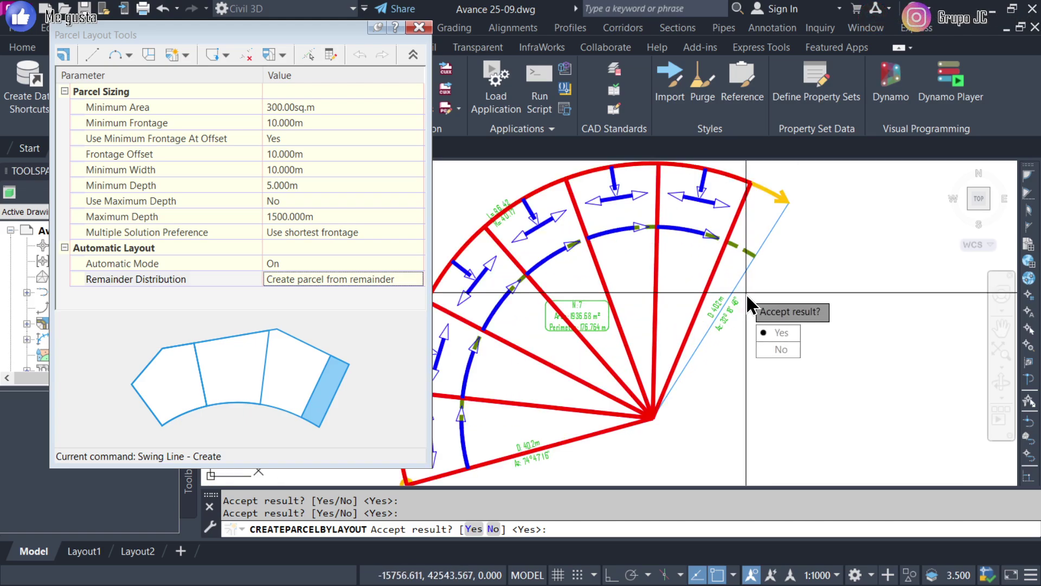
{"action": "middle_click_drag", "start_coordinate": [746, 298], "coordinate": [839, 282]}
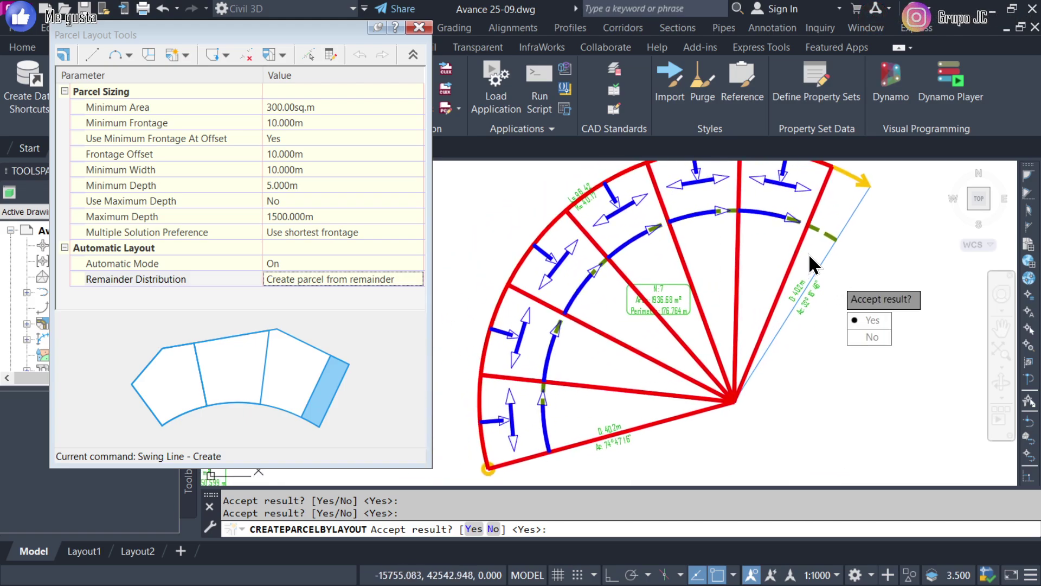
{"action": "left_click", "coordinate": [358, 288]}
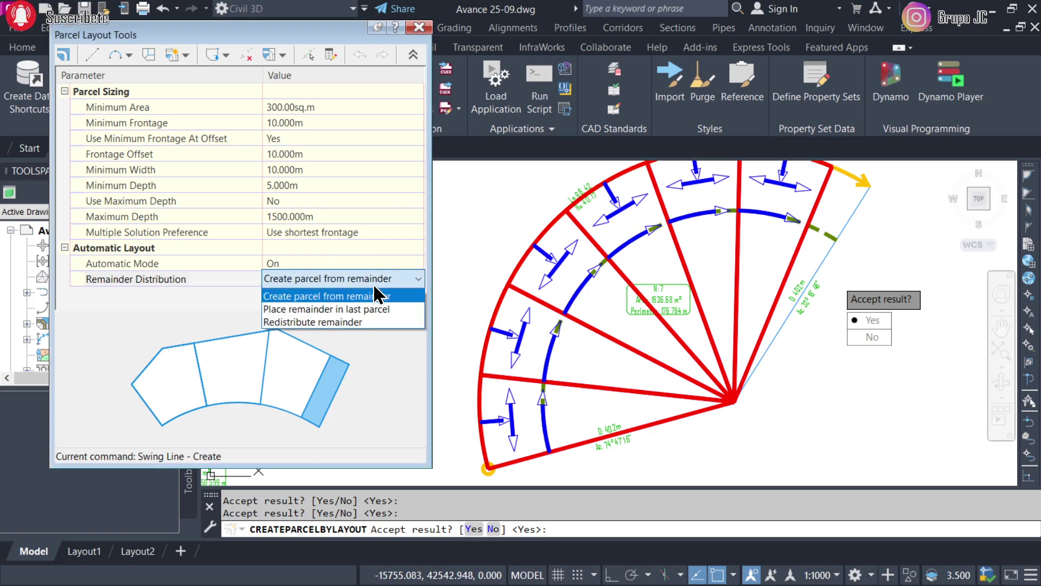
{"action": "left_click", "coordinate": [371, 320]}
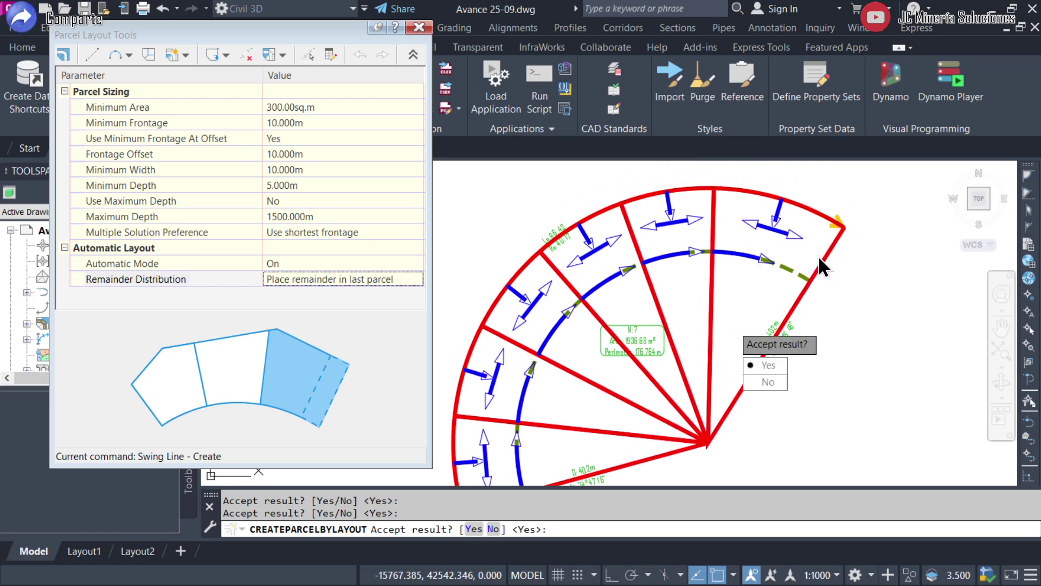
Set Remainder Distribution to Redistribute remainder
{"action": "left_click", "coordinate": [400, 280]}
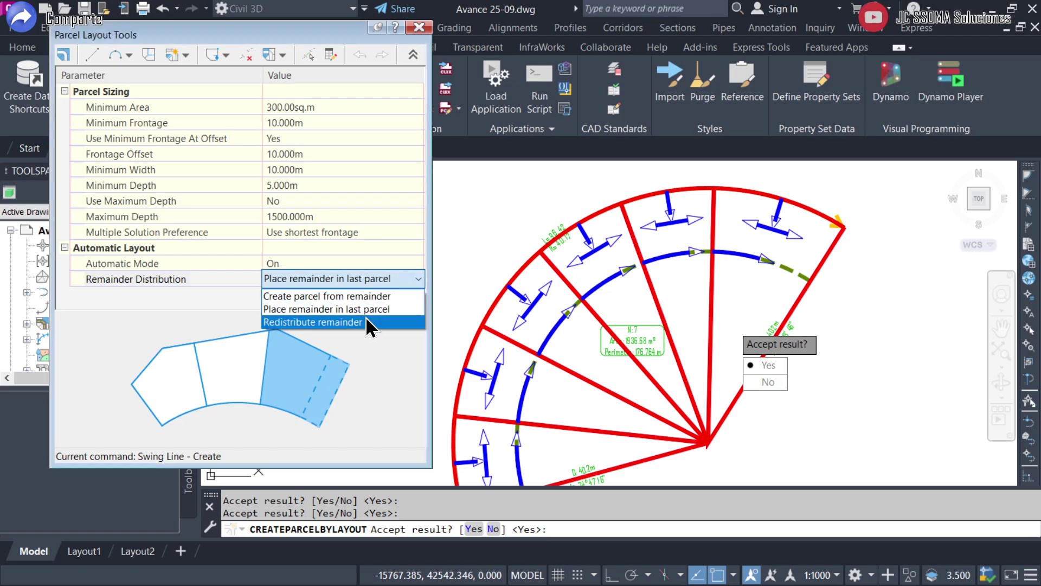
{"action": "left_click", "coordinate": [368, 322]}
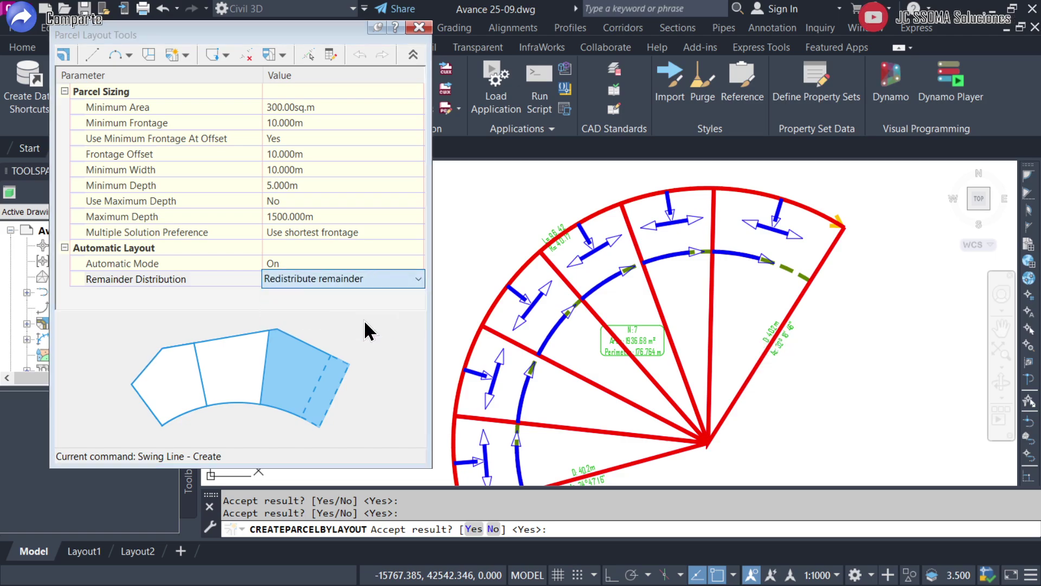
{"action": "left_click", "coordinate": [355, 280]}
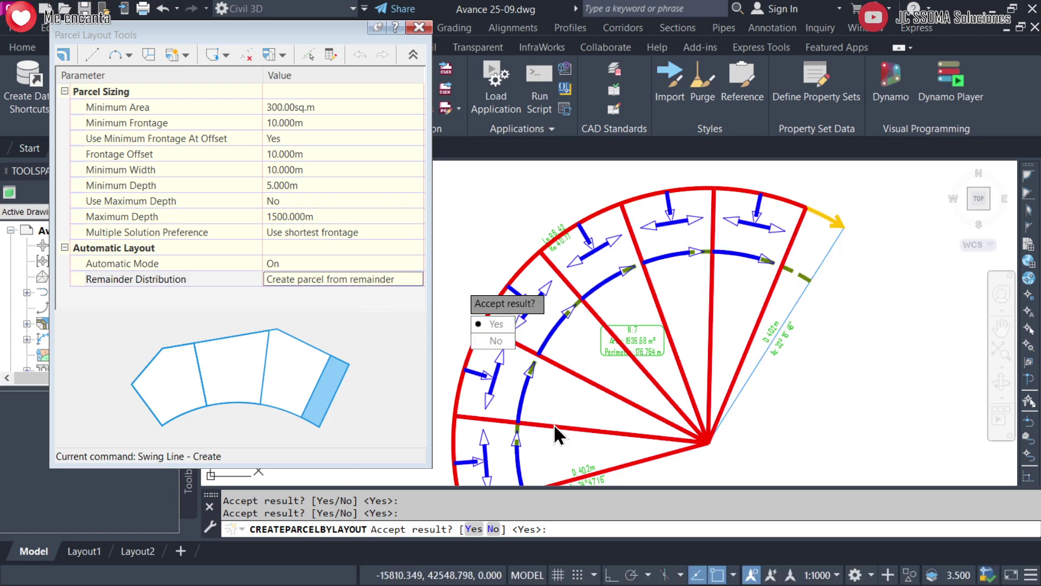
{"action": "left_click", "coordinate": [320, 280]}
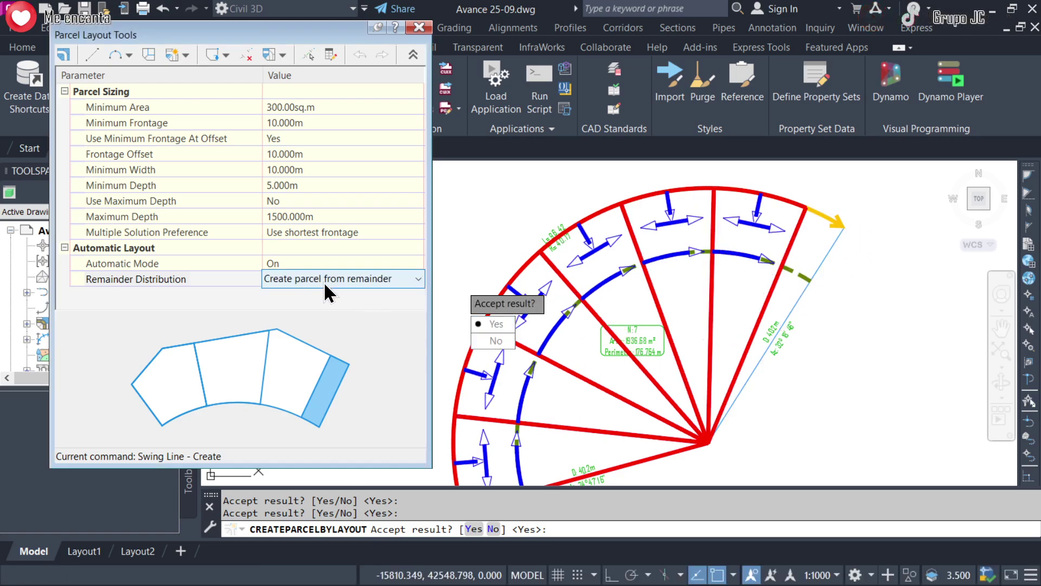
{"action": "left_click", "coordinate": [354, 280]}
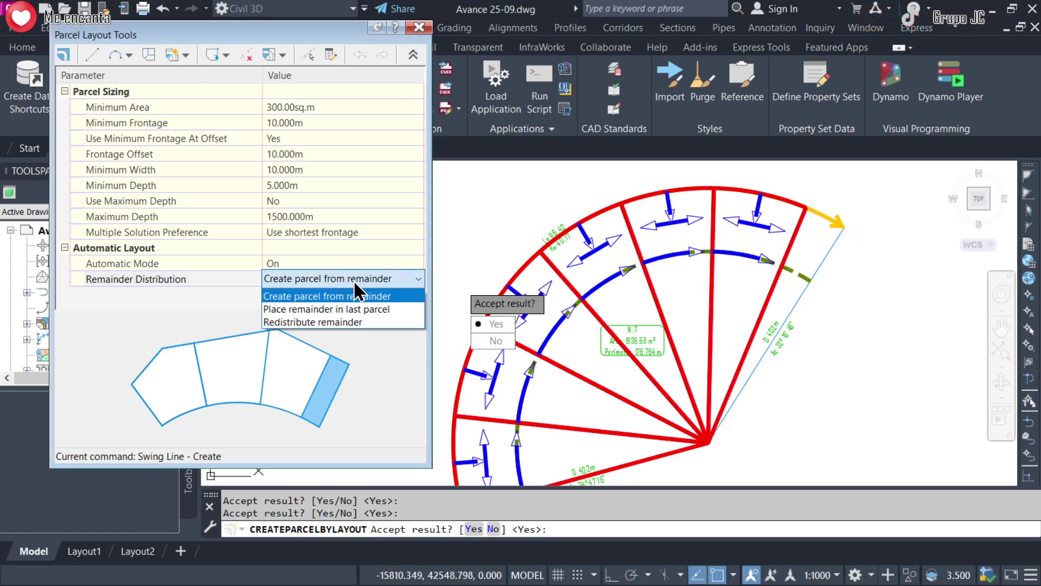
{"action": "left_click", "coordinate": [354, 322]}
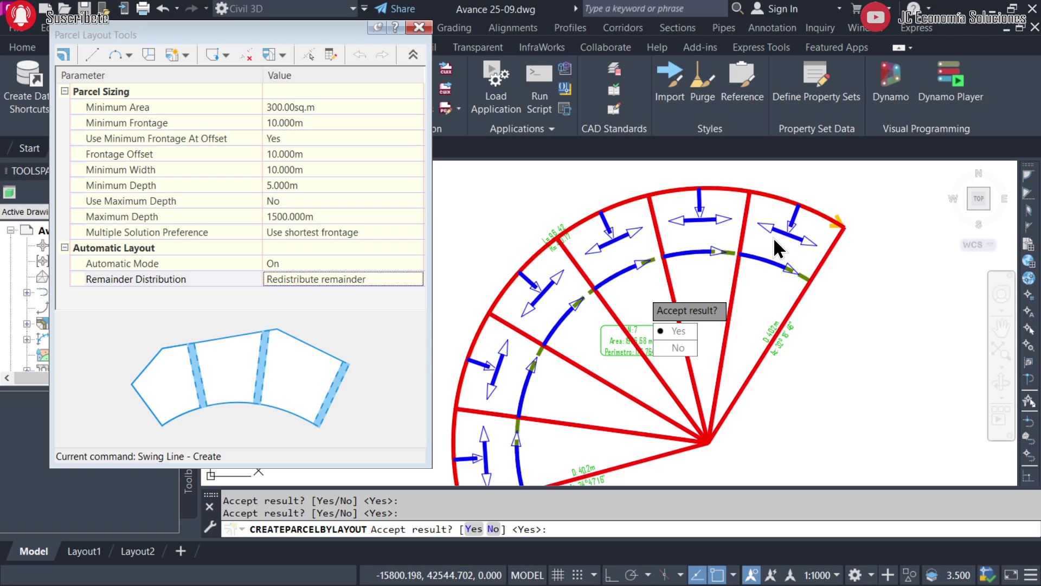
Accept the layout, creating 322.78 m² lots, and zoom around to review them
{"action": "left_click", "coordinate": [677, 331]}
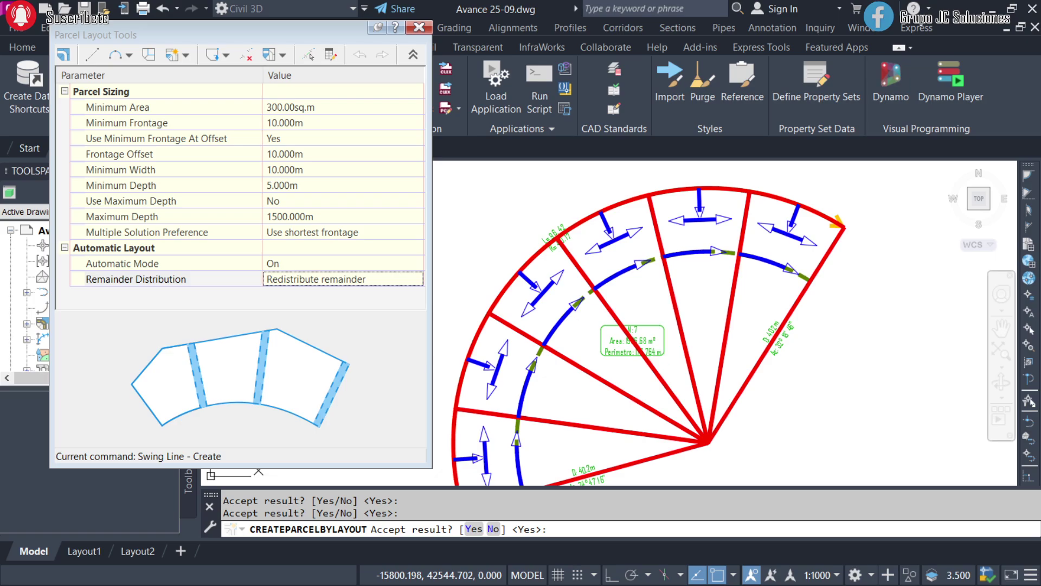
{"action": "scroll", "coordinate": [550, 317], "scroll_direction": "up", "scroll_amount": 2}
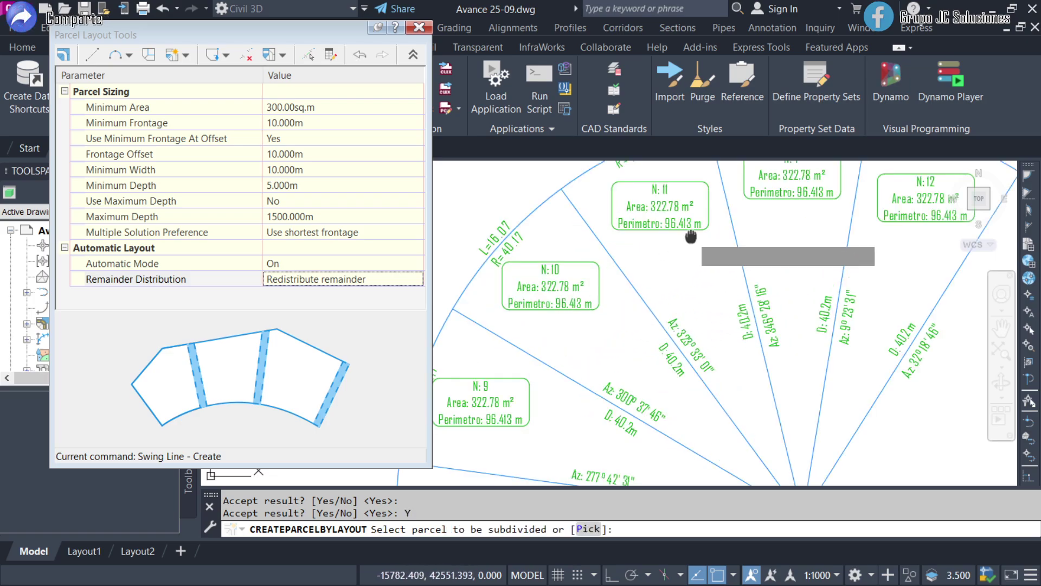
{"action": "scroll", "coordinate": [678, 232], "scroll_direction": "up", "scroll_amount": 1}
{"action": "scroll", "coordinate": [662, 231], "scroll_direction": "down", "scroll_amount": 1}
{"action": "middle_click_drag", "start_coordinate": [688, 266], "coordinate": [643, 220]}
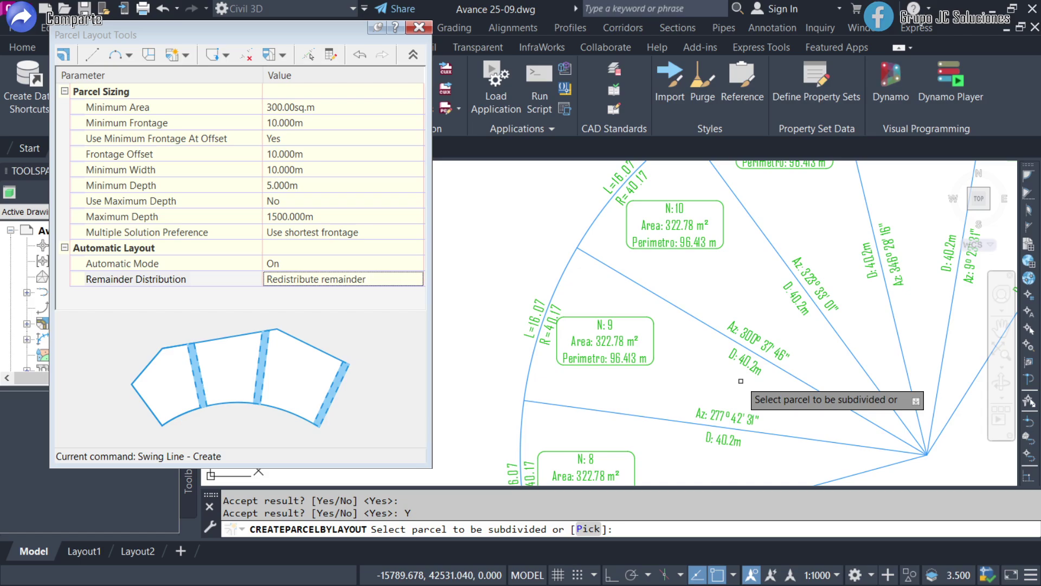
{"action": "scroll", "coordinate": [725, 364], "scroll_direction": "down", "scroll_amount": 1}
{"action": "scroll", "coordinate": [725, 364], "scroll_direction": "up", "scroll_amount": 1}
{"action": "scroll", "coordinate": [624, 302], "scroll_direction": "down", "scroll_amount": 1}
{"action": "middle_click_drag", "start_coordinate": [623, 303], "coordinate": [646, 324]}
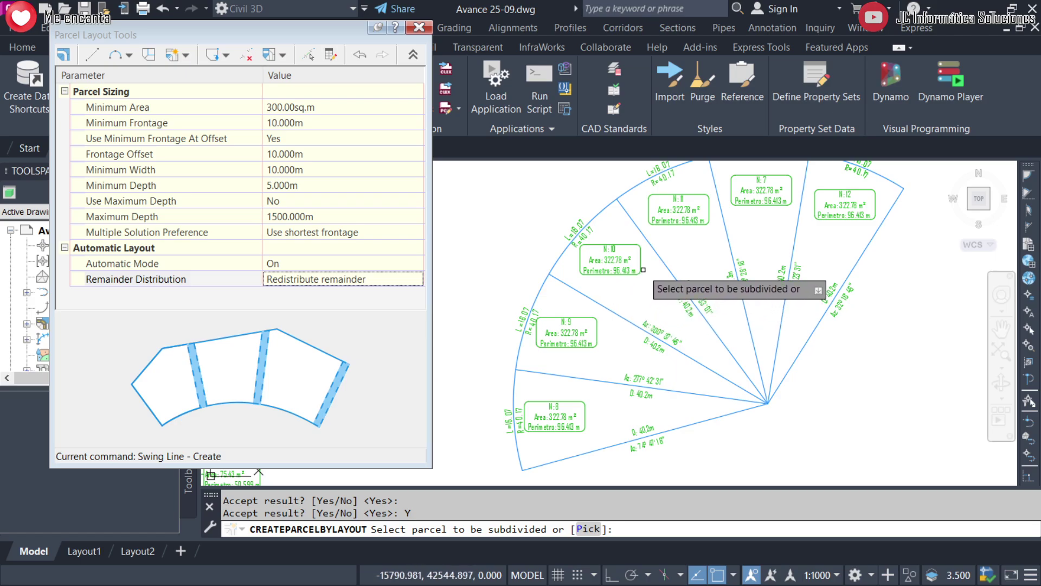
{"action": "scroll", "coordinate": [654, 266], "scroll_direction": "down", "scroll_amount": 1}
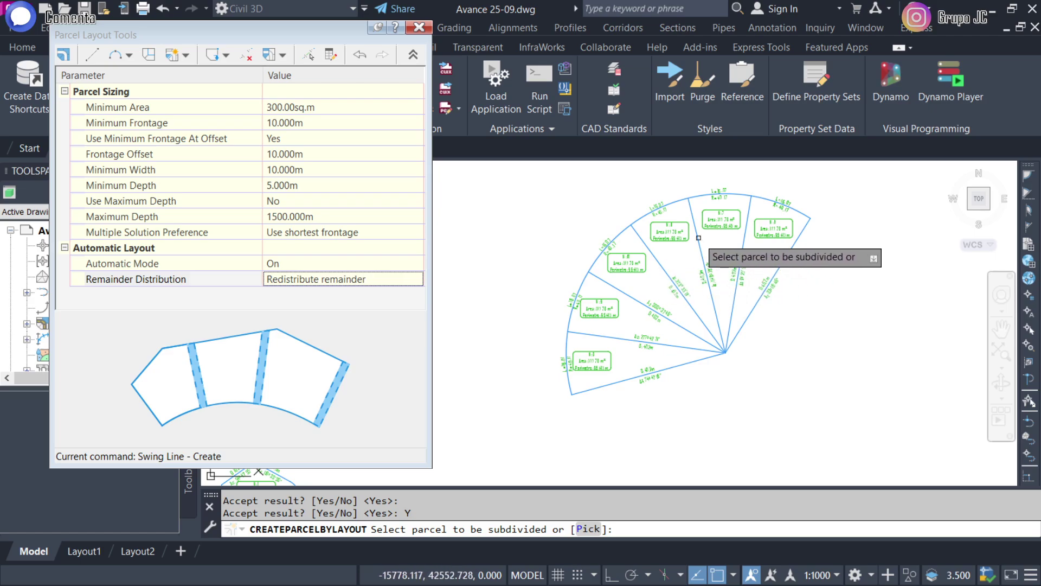
{"action": "left_click", "coordinate": [191, 57]}
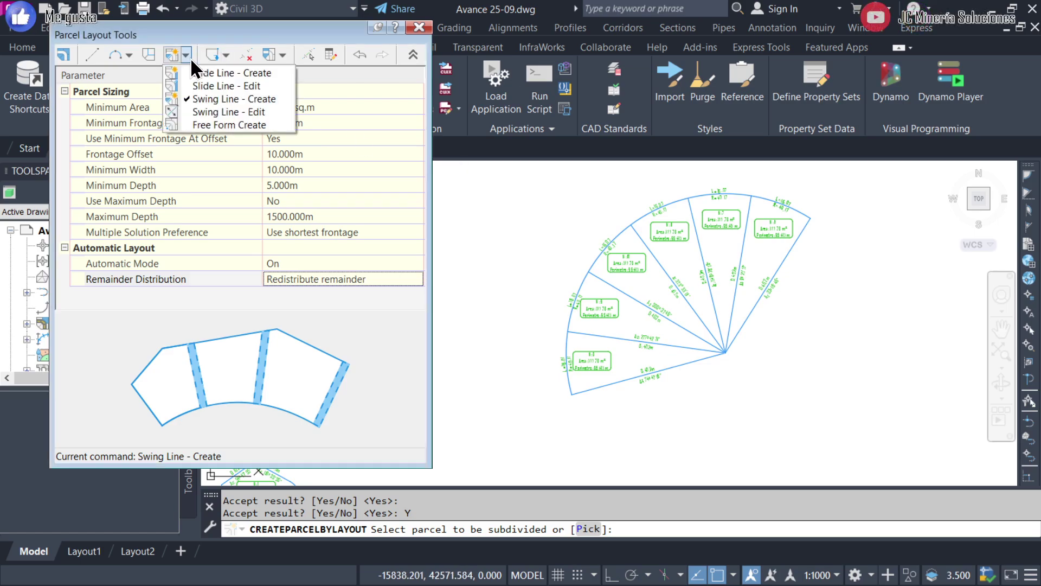
Delete the lower-left radial lot line with Delete Sub-entity, merging two lots
{"action": "left_click", "coordinate": [246, 55]}
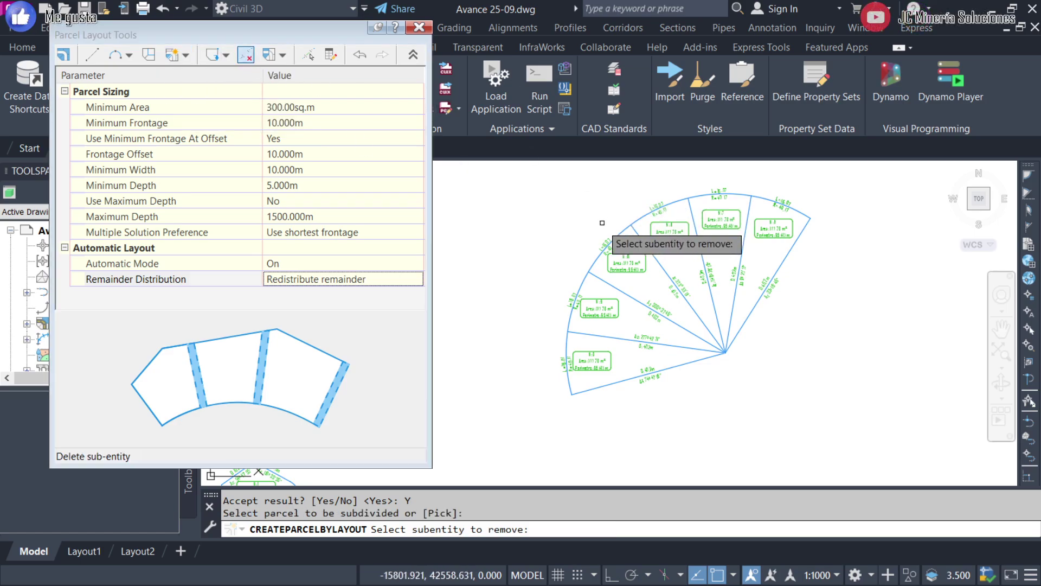
{"action": "left_click", "coordinate": [644, 305]}
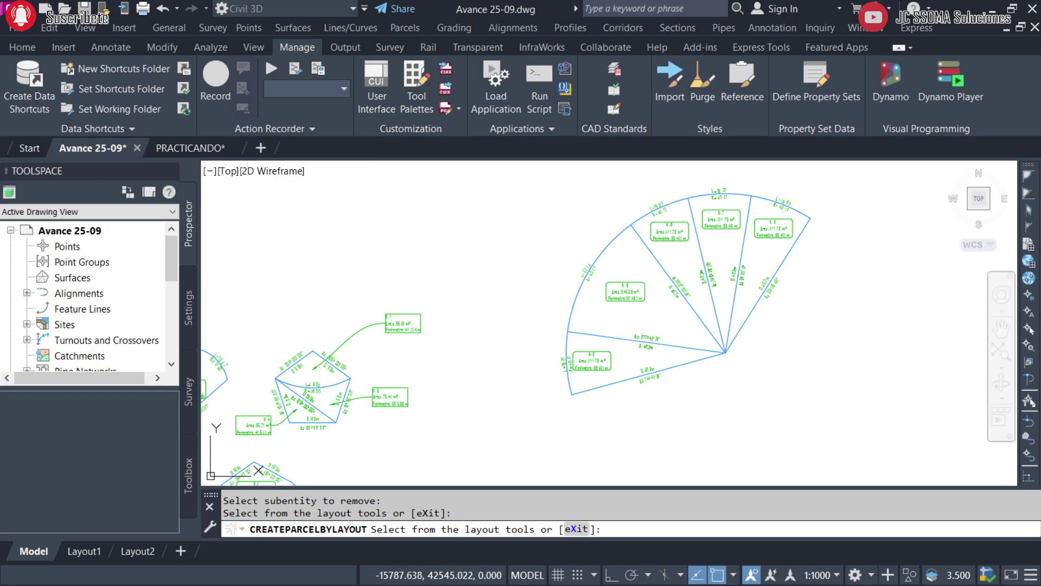
{"action": "key", "text": "Return"}
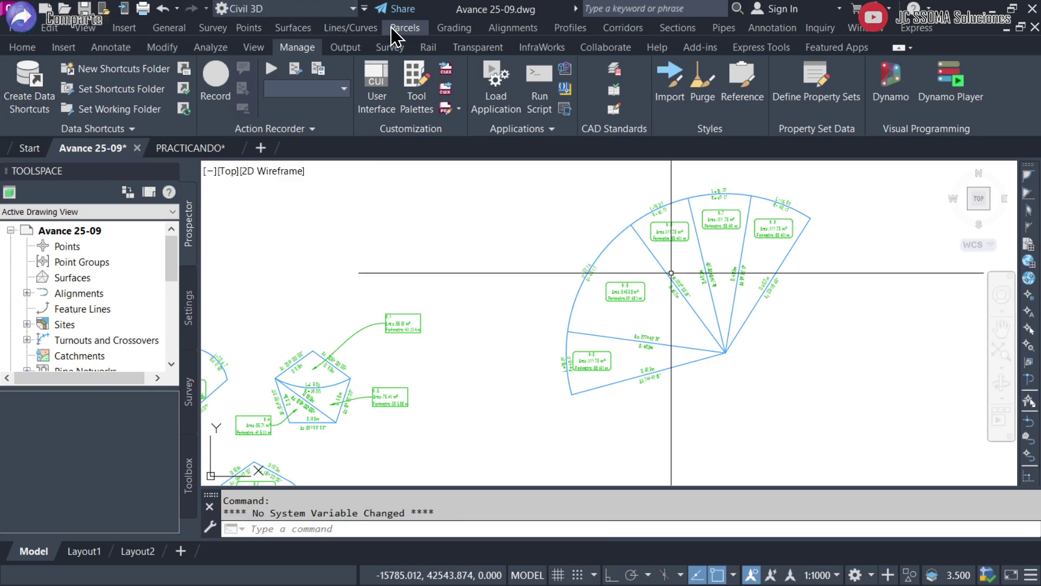
Crossing-window two more lot lines to delete them, creating 645.56 m² lots
{"action": "left_click", "coordinate": [404, 27]}
{"action": "left_click", "coordinate": [493, 60]}
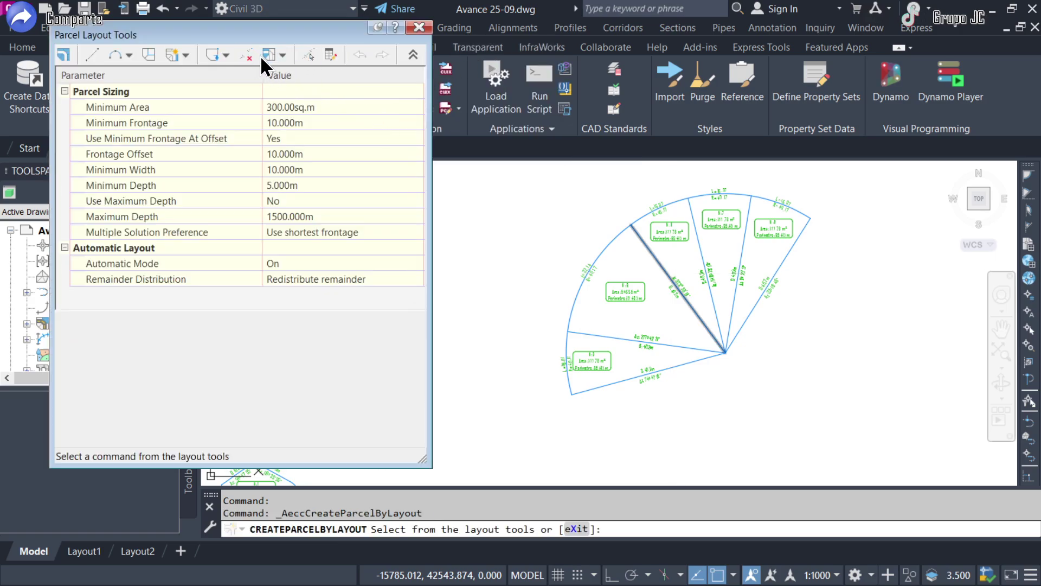
{"action": "left_click", "coordinate": [245, 55]}
{"action": "scroll", "coordinate": [735, 257], "scroll_direction": "up", "scroll_amount": 3}
{"action": "left_click", "coordinate": [731, 250]}
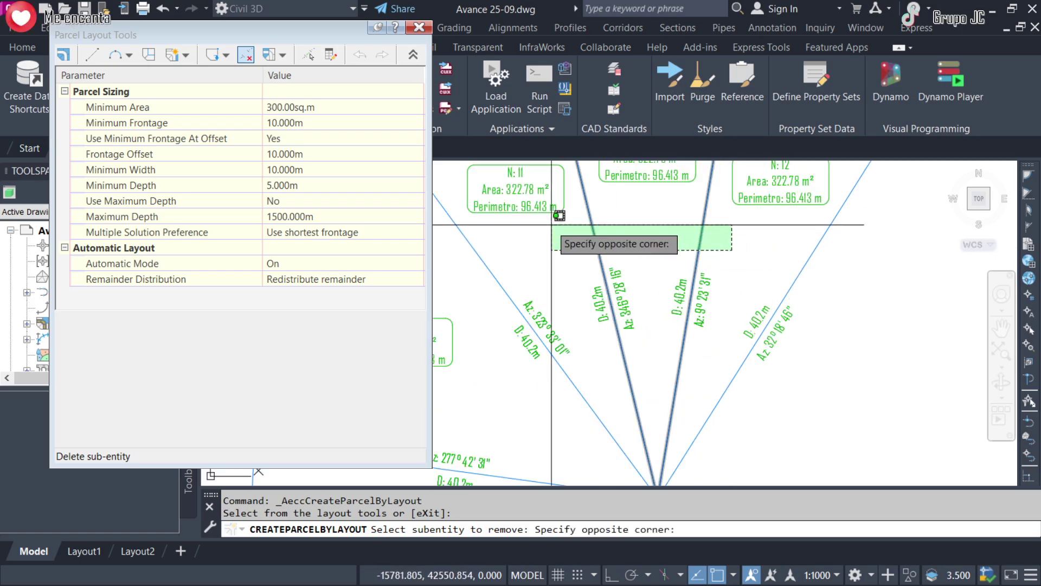
{"action": "left_click", "coordinate": [552, 225]}
{"action": "scroll", "coordinate": [560, 297], "scroll_direction": "down", "scroll_amount": 3}
{"action": "key", "text": "Escape"}
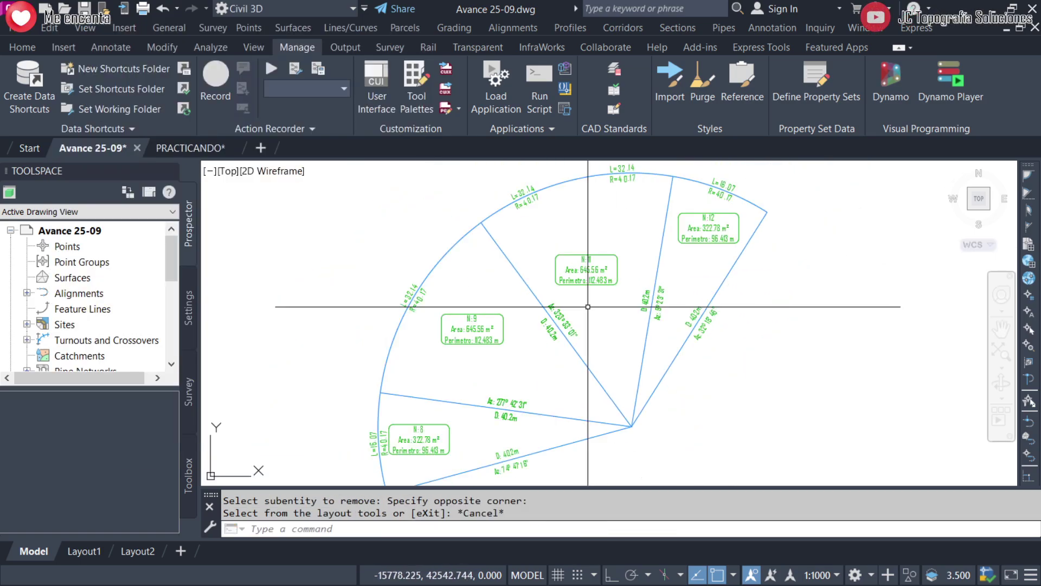
{"action": "middle_click_drag", "start_coordinate": [613, 287], "coordinate": [623, 302]}
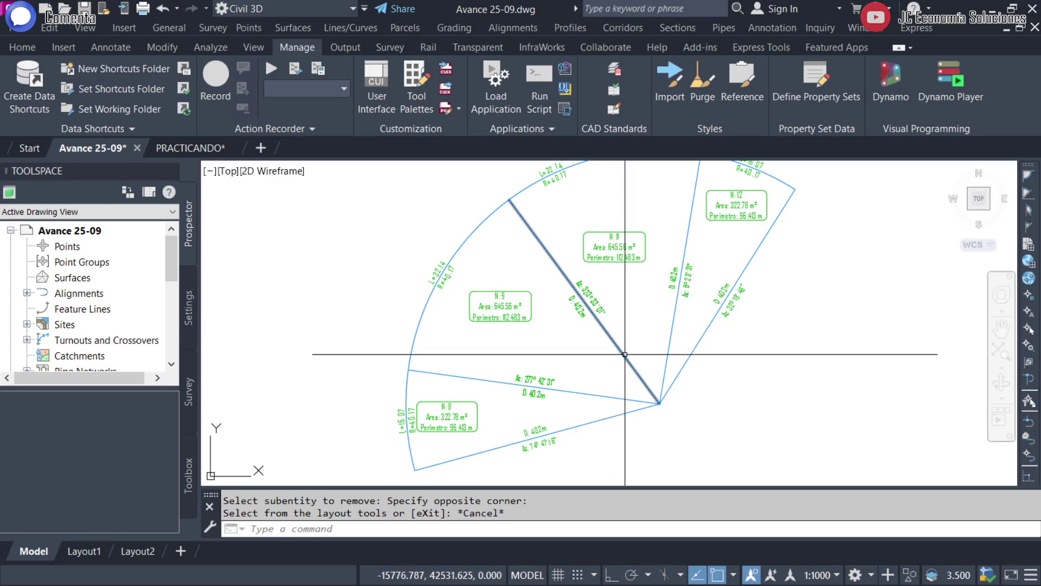
{"action": "scroll", "coordinate": [625, 355], "scroll_direction": "down", "scroll_amount": 2}
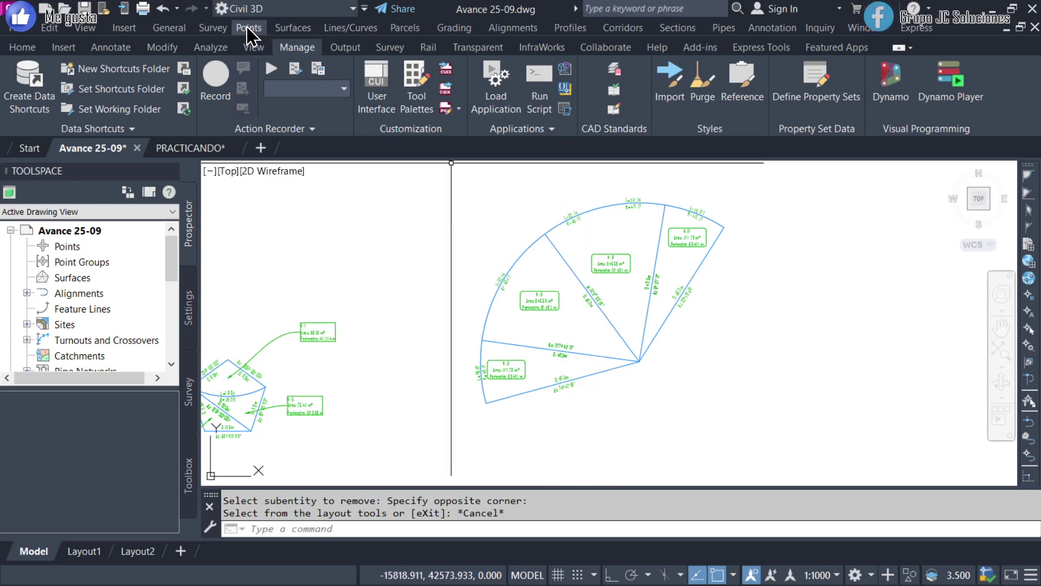
Launch Create Parcel by Layout in Swing Line - Edit mode
{"action": "left_click", "coordinate": [405, 28]}
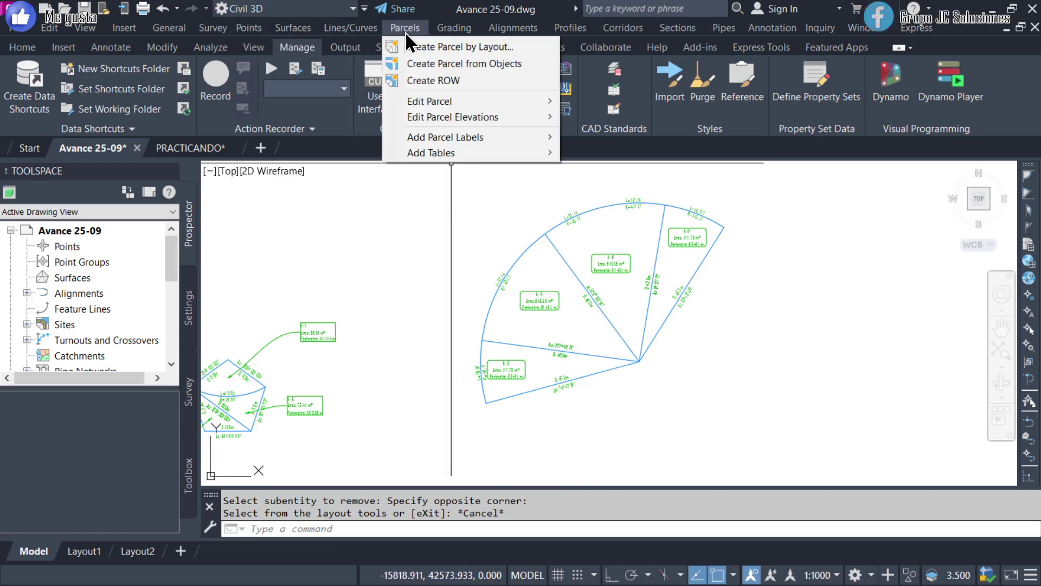
{"action": "left_click", "coordinate": [477, 48]}
{"action": "left_click", "coordinate": [186, 55]}
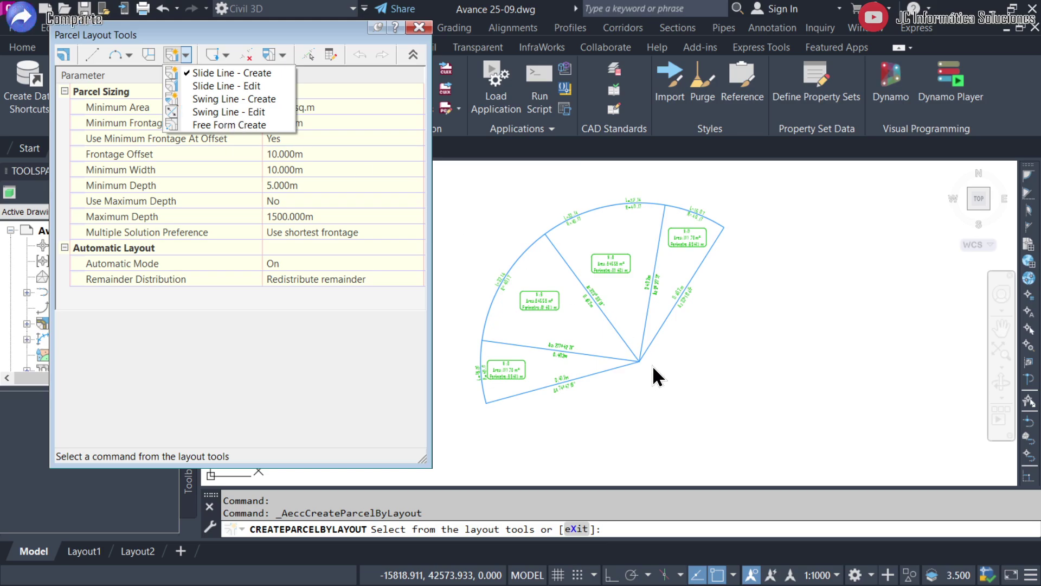
{"action": "left_click", "coordinate": [263, 112]}
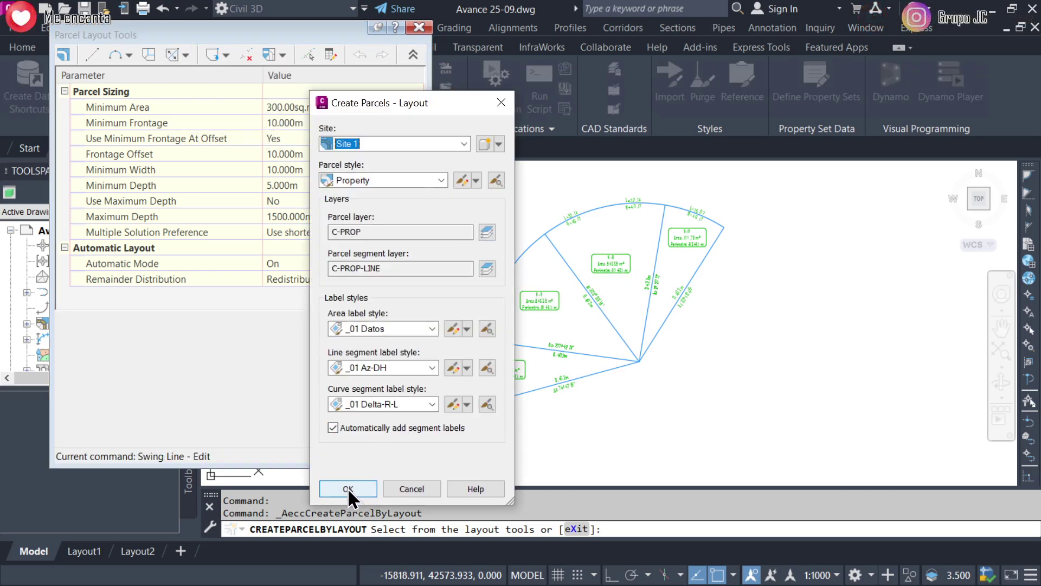
{"action": "left_click", "coordinate": [348, 490]}
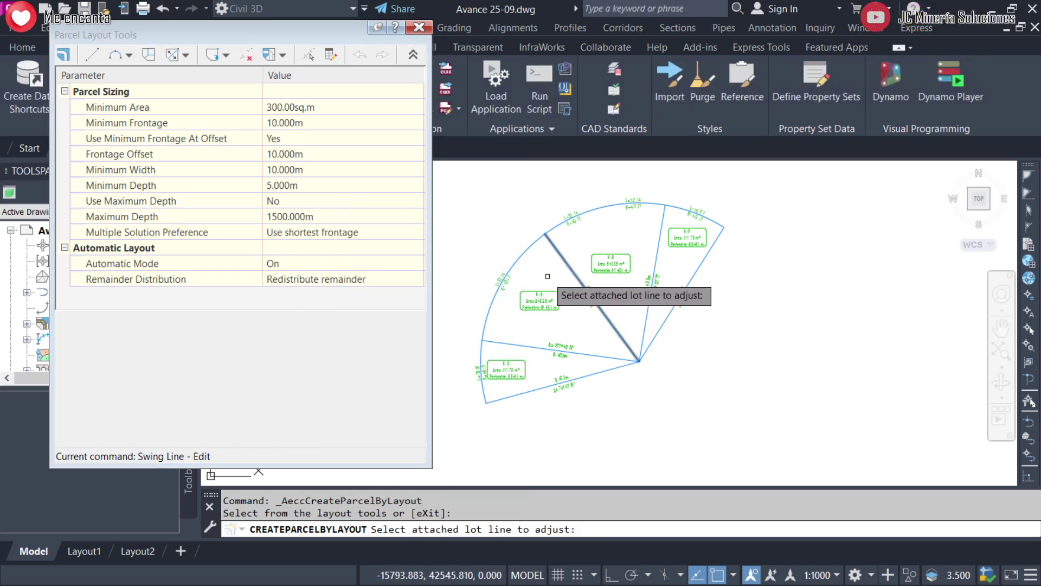
{"action": "left_click", "coordinate": [573, 269]}
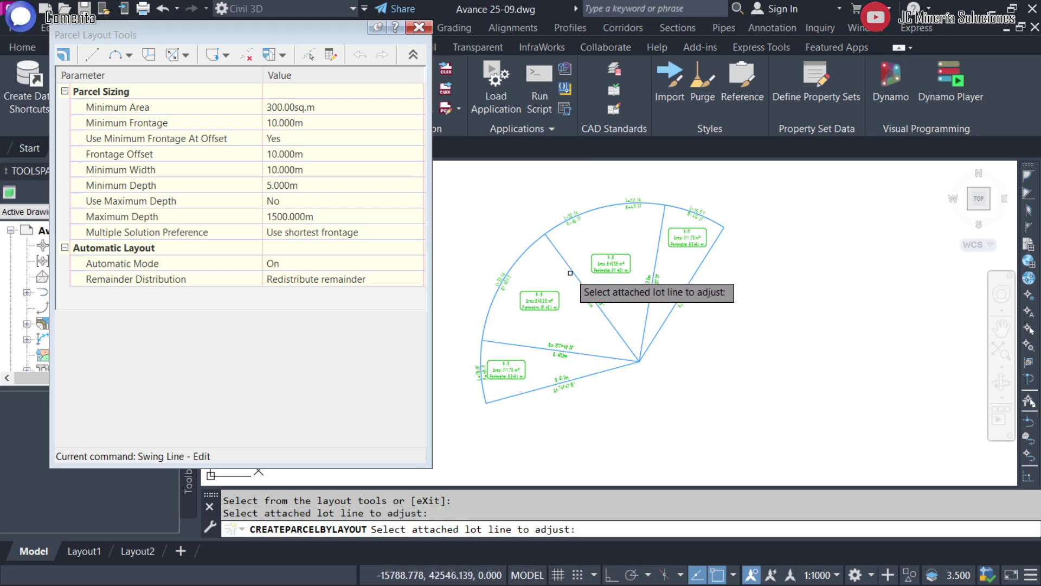
{"action": "left_click", "coordinate": [574, 271]}
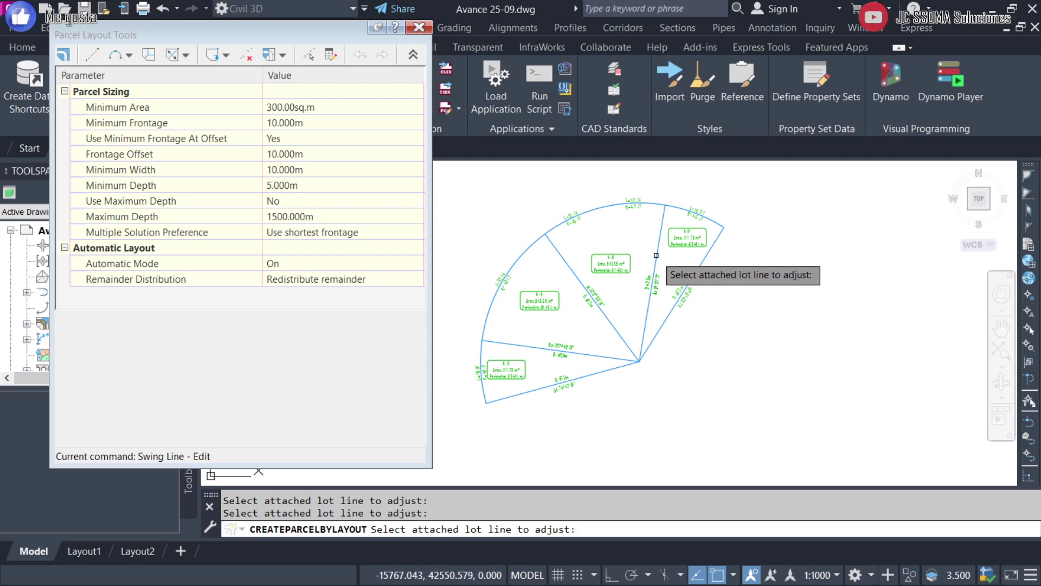
{"action": "left_click", "coordinate": [184, 57]}
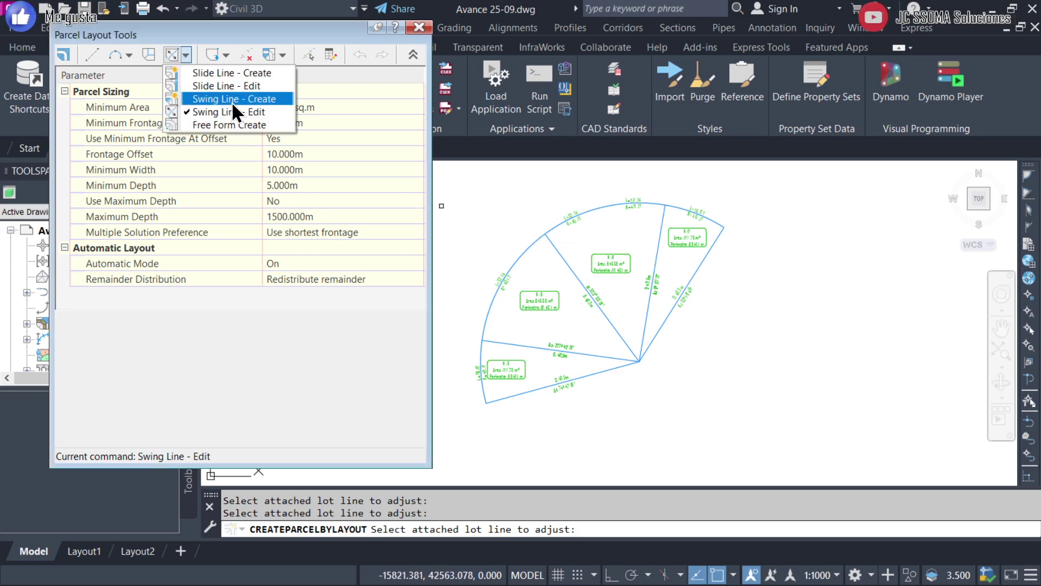
{"action": "left_click", "coordinate": [239, 111]}
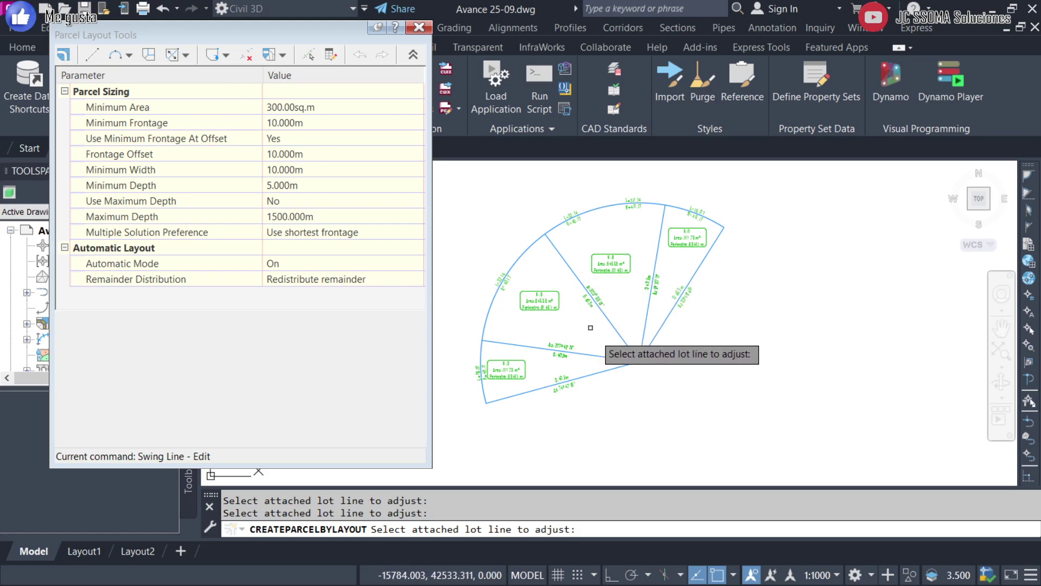
Pick the lot line and lot 9, set arc frontage points and a midpoint swing point
{"action": "left_click", "coordinate": [588, 354]}
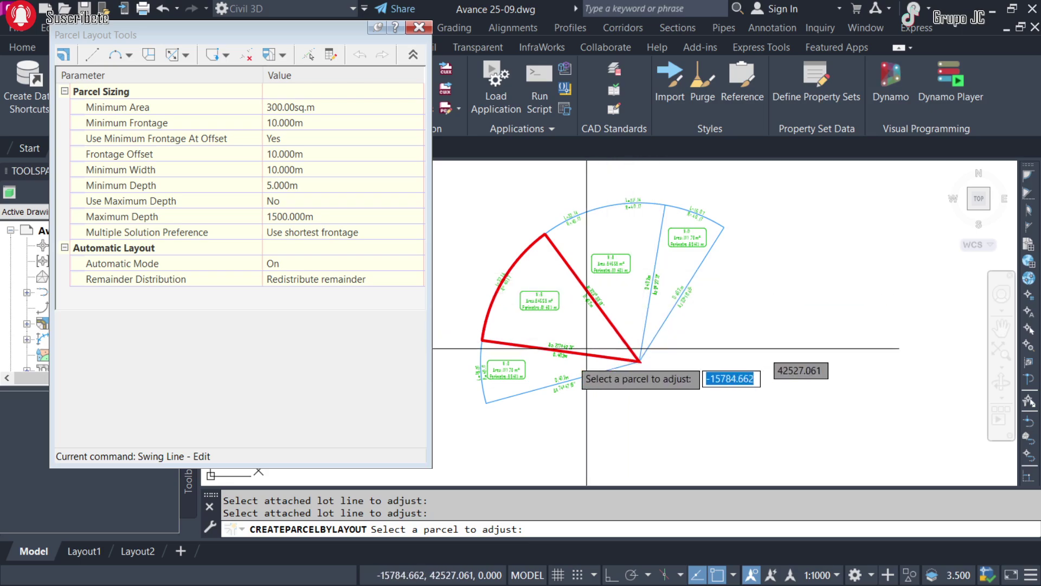
{"action": "scroll", "coordinate": [558, 383], "scroll_direction": "up", "scroll_amount": 1}
{"action": "scroll", "coordinate": [493, 347], "scroll_direction": "up", "scroll_amount": 2}
{"action": "scroll", "coordinate": [528, 308], "scroll_direction": "up", "scroll_amount": 1}
{"action": "scroll", "coordinate": [633, 353], "scroll_direction": "down", "scroll_amount": 1}
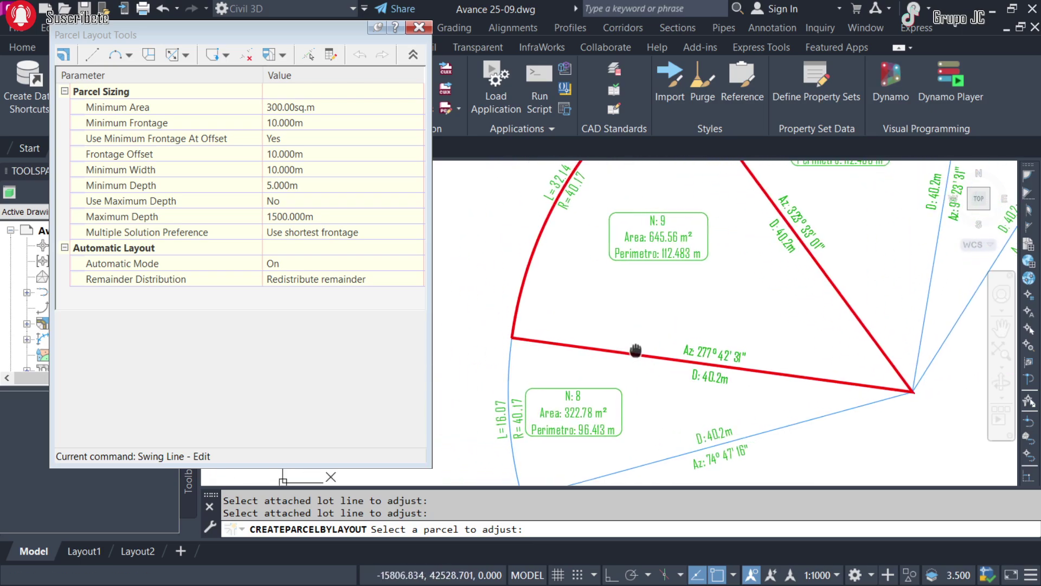
{"action": "scroll", "coordinate": [623, 320], "scroll_direction": "up", "scroll_amount": 1}
{"action": "scroll", "coordinate": [674, 372], "scroll_direction": "up", "scroll_amount": 1}
{"action": "left_click", "coordinate": [670, 379]}
{"action": "scroll", "coordinate": [670, 369], "scroll_direction": "down", "scroll_amount": 1}
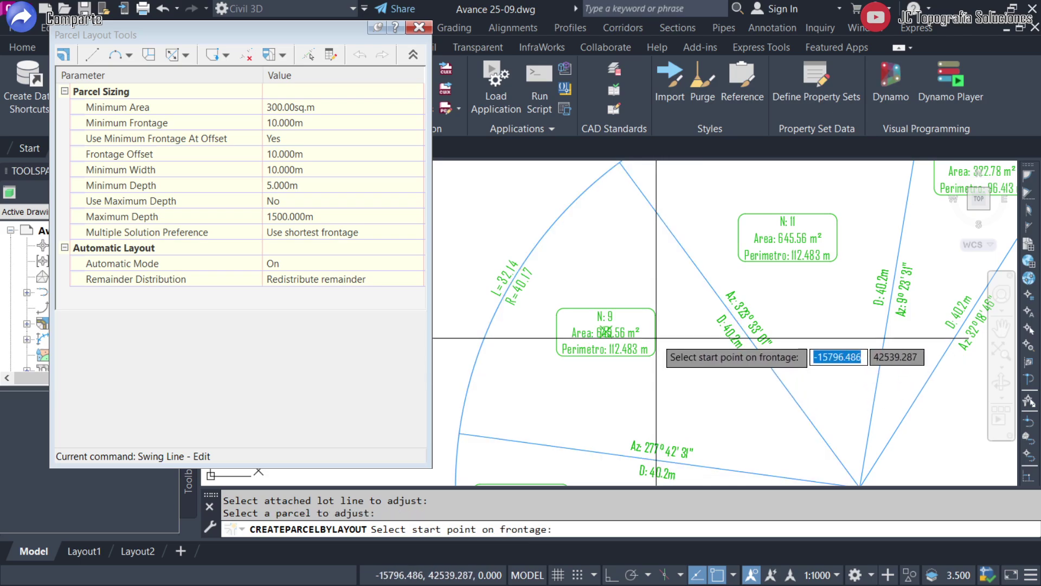
{"action": "scroll", "coordinate": [674, 360], "scroll_direction": "down", "scroll_amount": 1}
{"action": "left_click", "coordinate": [535, 398]}
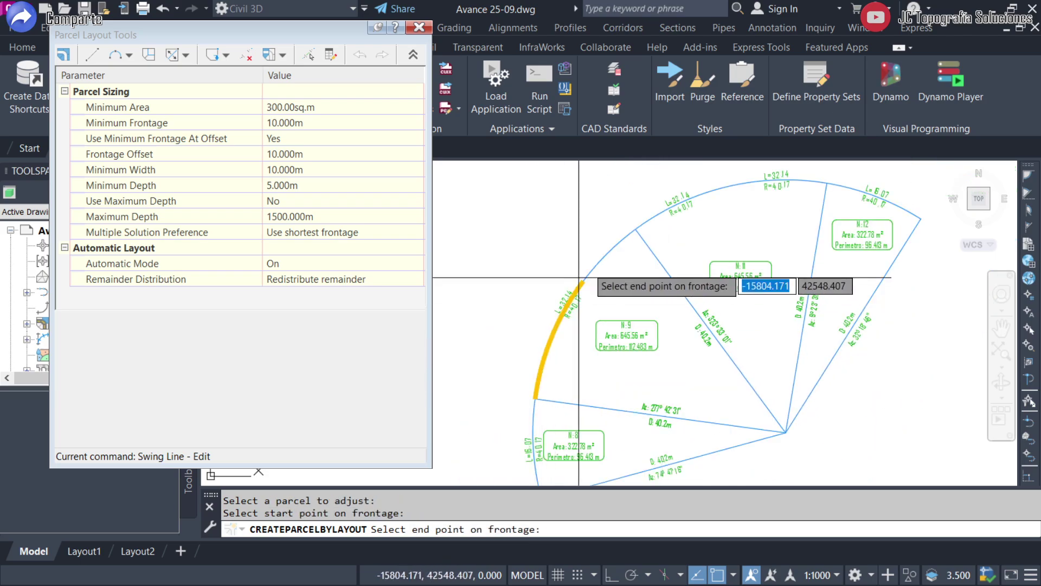
{"action": "left_click", "coordinate": [636, 229]}
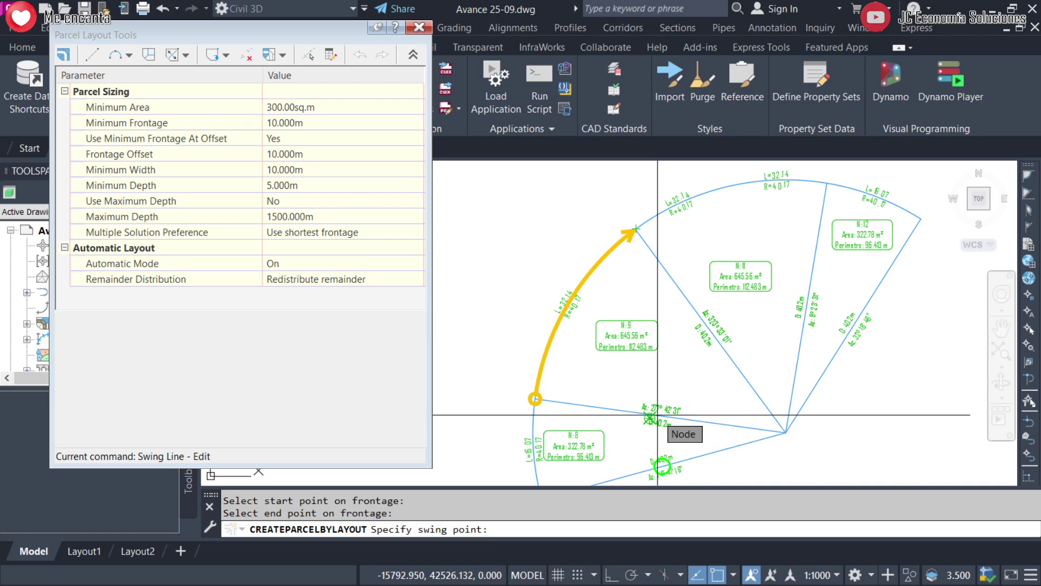
{"action": "type", "text": "mid"}
{"action": "key", "text": "Return"}
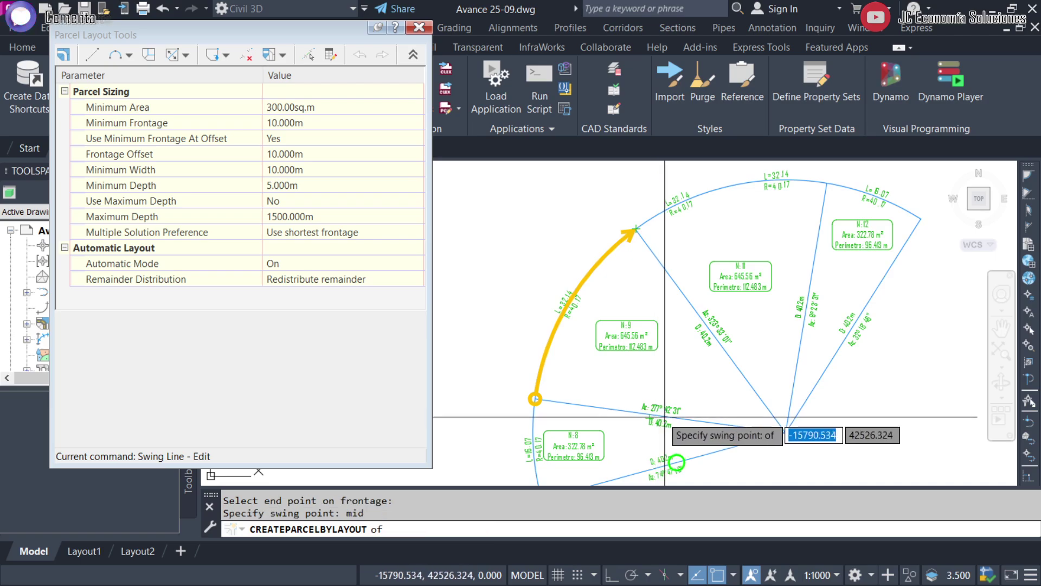
{"action": "left_click", "coordinate": [661, 407]}
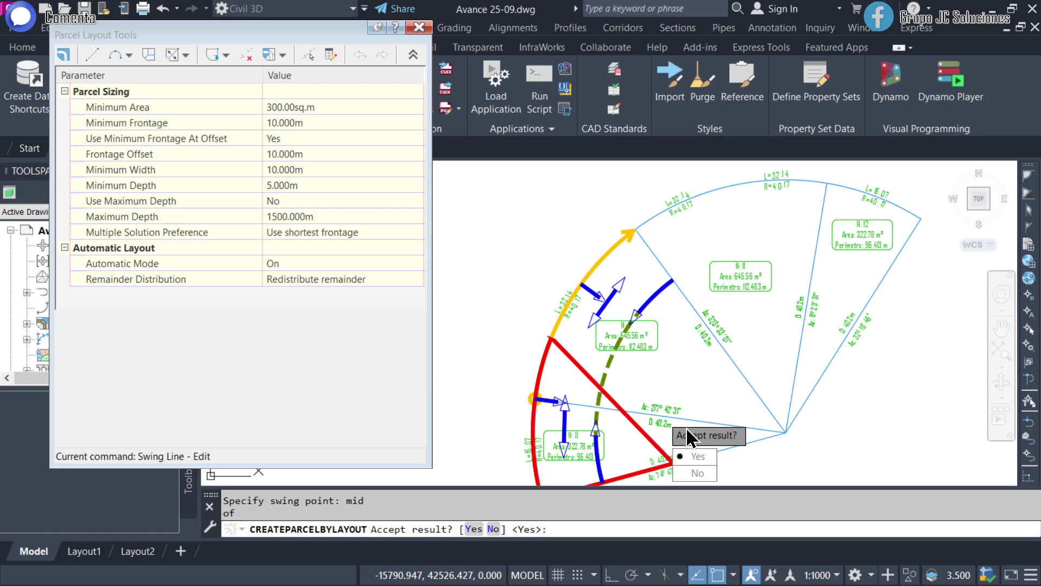
Accept the edit, making parcel N:8 300.00 m² and its neighbour 668.34 m²
{"action": "middle_click_drag", "start_coordinate": [678, 383], "coordinate": [675, 325]}
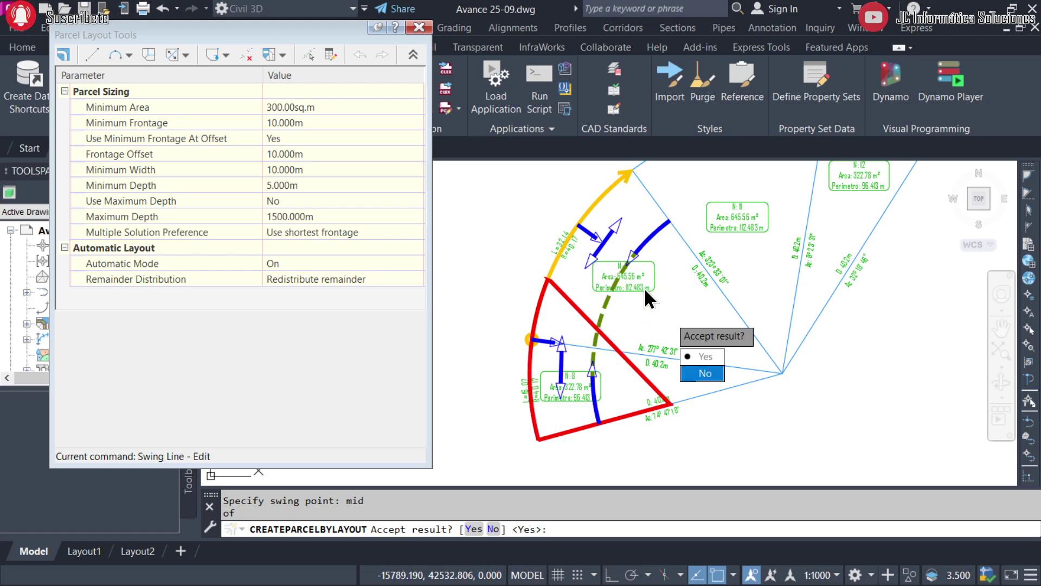
{"action": "left_click", "coordinate": [691, 356]}
{"action": "scroll", "coordinate": [658, 343], "scroll_direction": "down", "scroll_amount": 5}
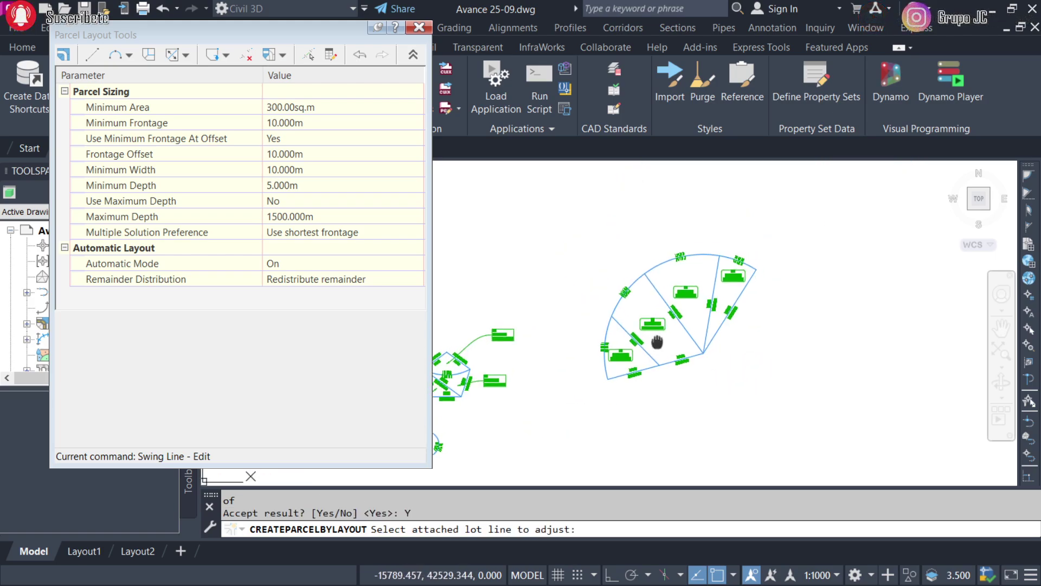
{"action": "scroll", "coordinate": [654, 349], "scroll_direction": "up", "scroll_amount": 3}
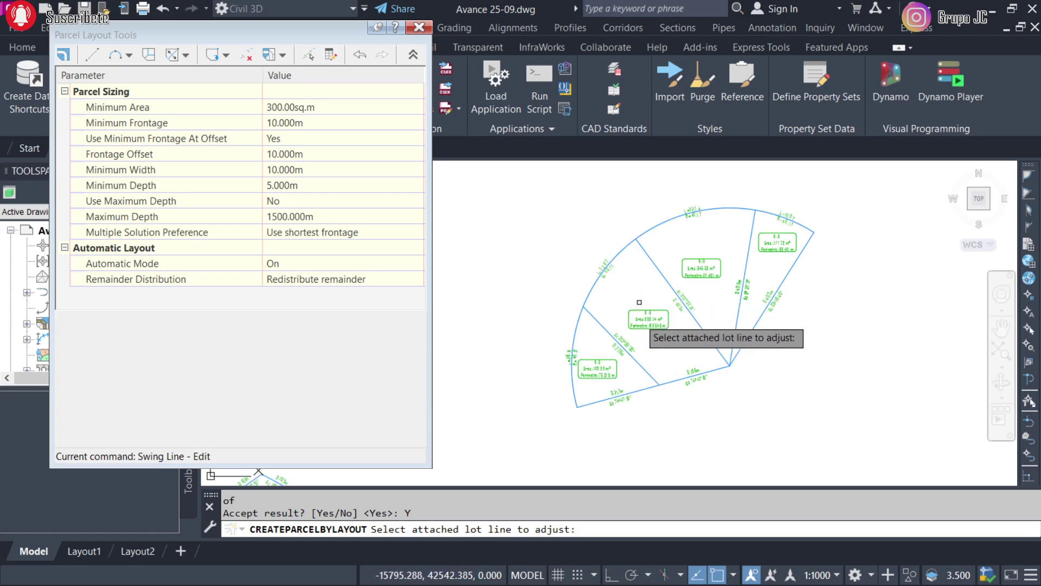
{"action": "scroll", "coordinate": [634, 337], "scroll_direction": "up", "scroll_amount": 4}
{"action": "scroll", "coordinate": [635, 347], "scroll_direction": "down", "scroll_amount": 2}
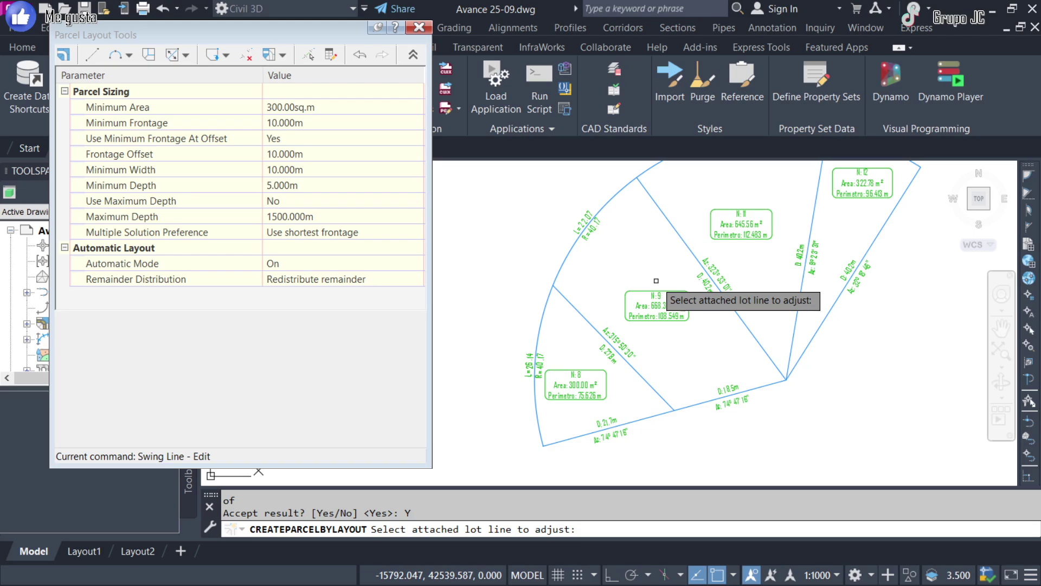
{"action": "scroll", "coordinate": [793, 374], "scroll_direction": "down", "scroll_amount": 2}
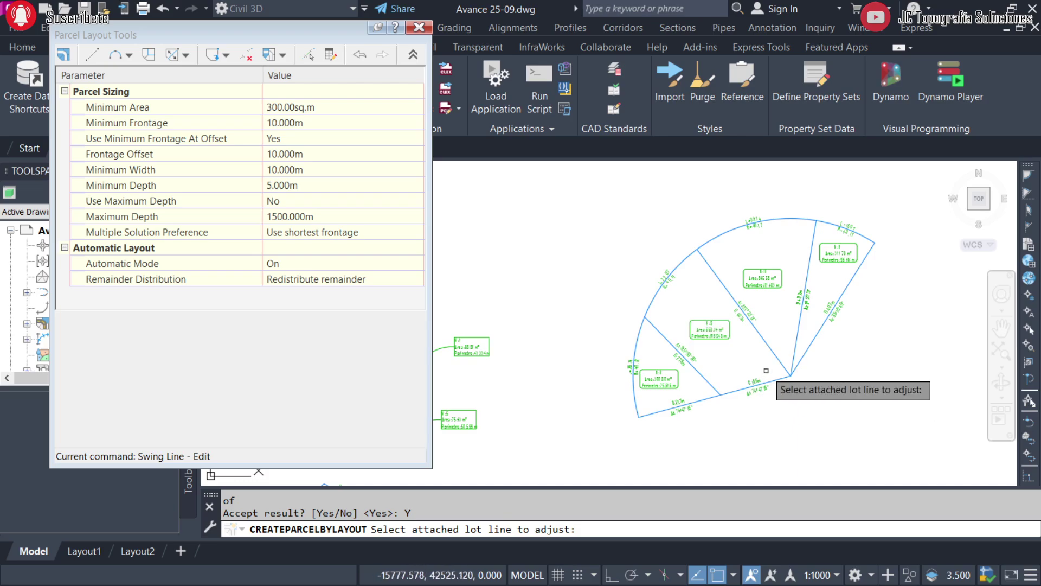
{"action": "scroll", "coordinate": [766, 370], "scroll_direction": "up", "scroll_amount": 2}
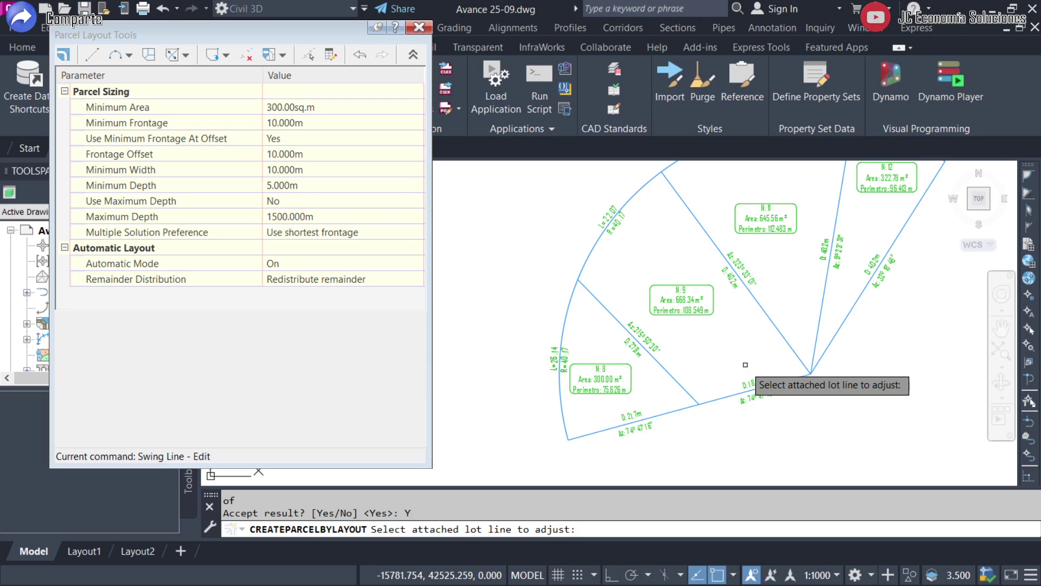
Select the Minimum Area value and scroll through the layout parameters
{"action": "left_click", "coordinate": [316, 106]}
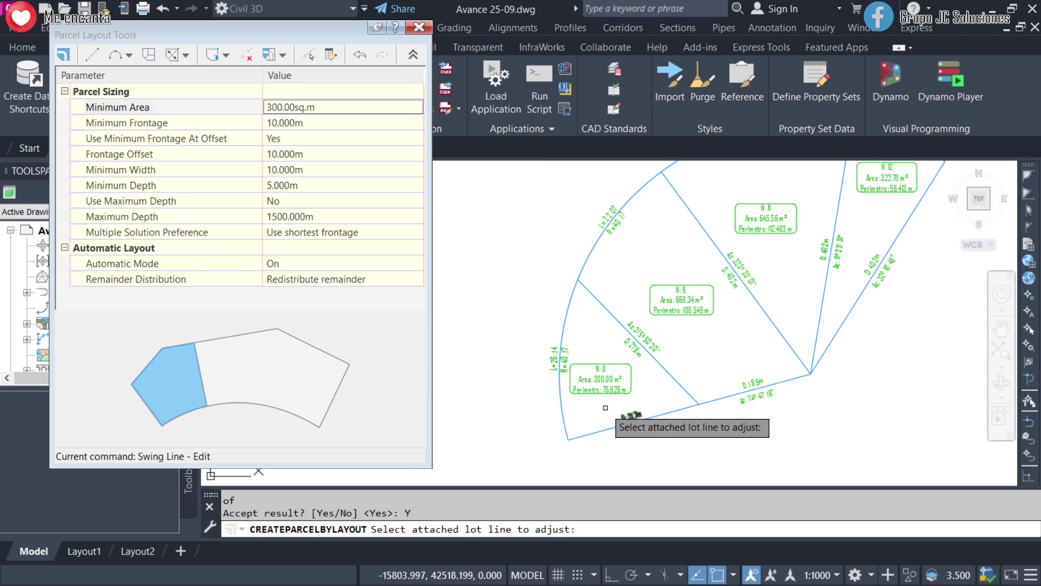
{"action": "scroll", "coordinate": [606, 407], "scroll_direction": "up", "scroll_amount": 5}
{"action": "scroll", "coordinate": [618, 325], "scroll_direction": "down", "scroll_amount": 7}
{"action": "scroll", "coordinate": [563, 382], "scroll_direction": "up", "scroll_amount": 3}
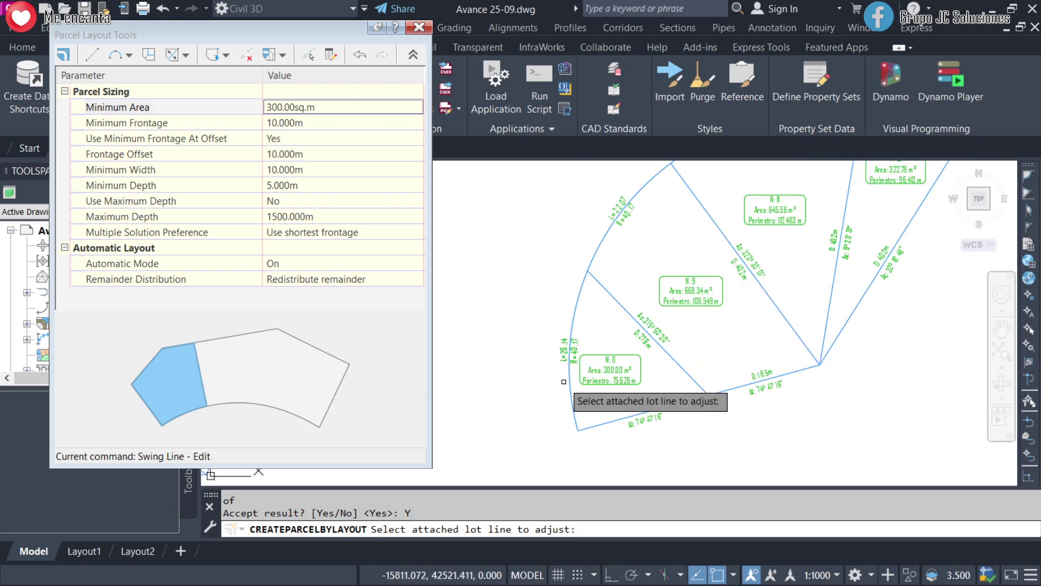
{"action": "scroll", "coordinate": [595, 372], "scroll_direction": "up", "scroll_amount": 1}
{"action": "scroll", "coordinate": [632, 376], "scroll_direction": "down", "scroll_amount": 1}
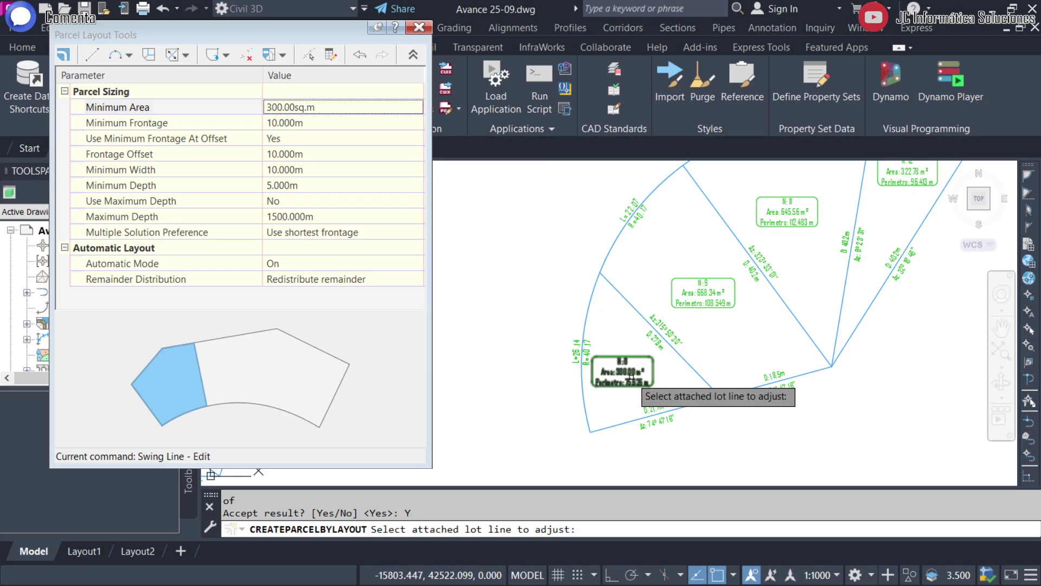
{"action": "scroll", "coordinate": [763, 363], "scroll_direction": "down", "scroll_amount": 3}
{"action": "scroll", "coordinate": [775, 347], "scroll_direction": "down", "scroll_amount": 3}
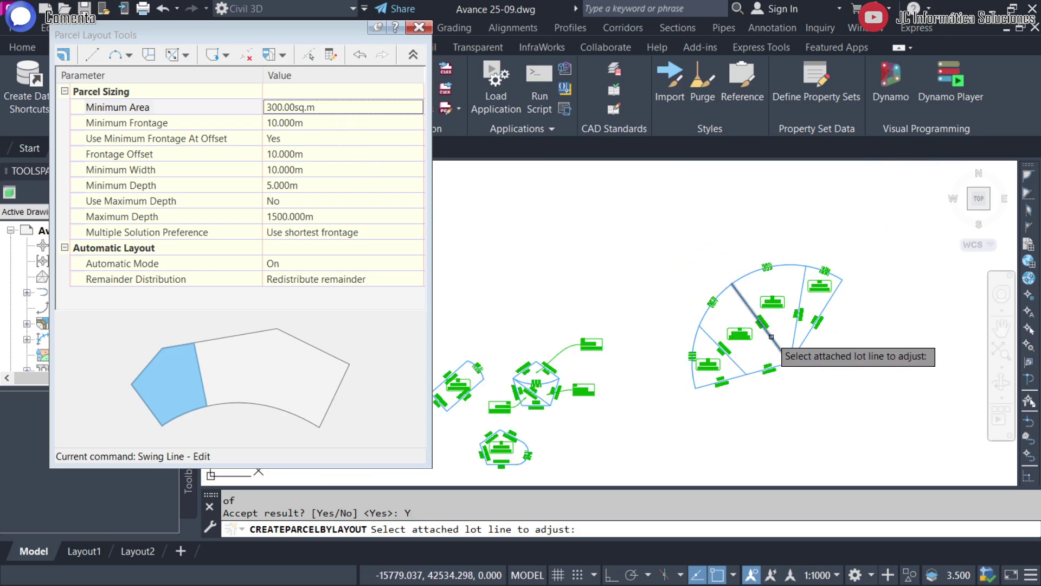
{"action": "scroll", "coordinate": [705, 320], "scroll_direction": "up", "scroll_amount": 2}
{"action": "scroll", "coordinate": [705, 323], "scroll_direction": "up", "scroll_amount": 1}
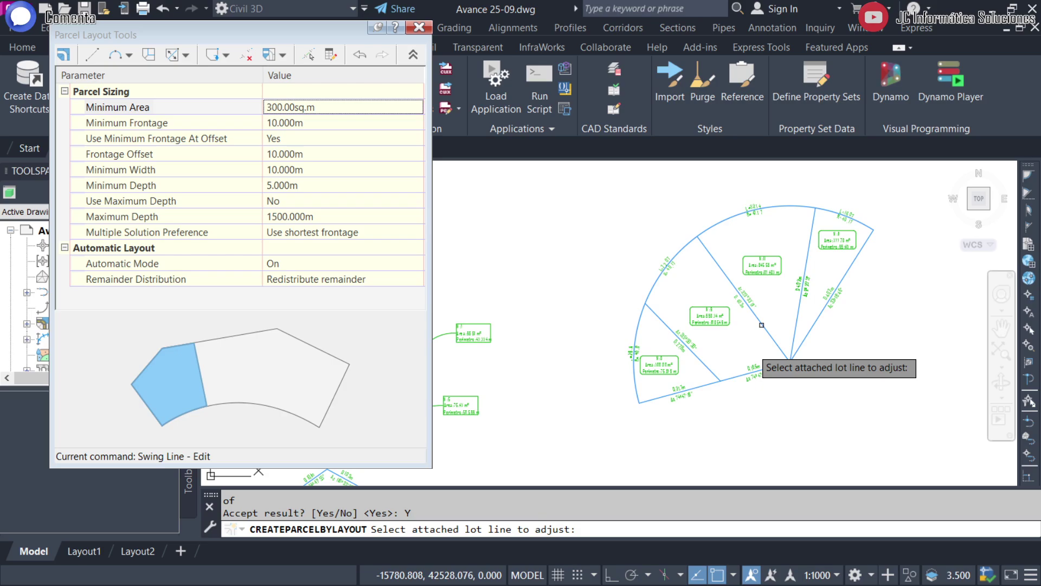
{"action": "scroll", "coordinate": [746, 330], "scroll_direction": "up", "scroll_amount": 2}
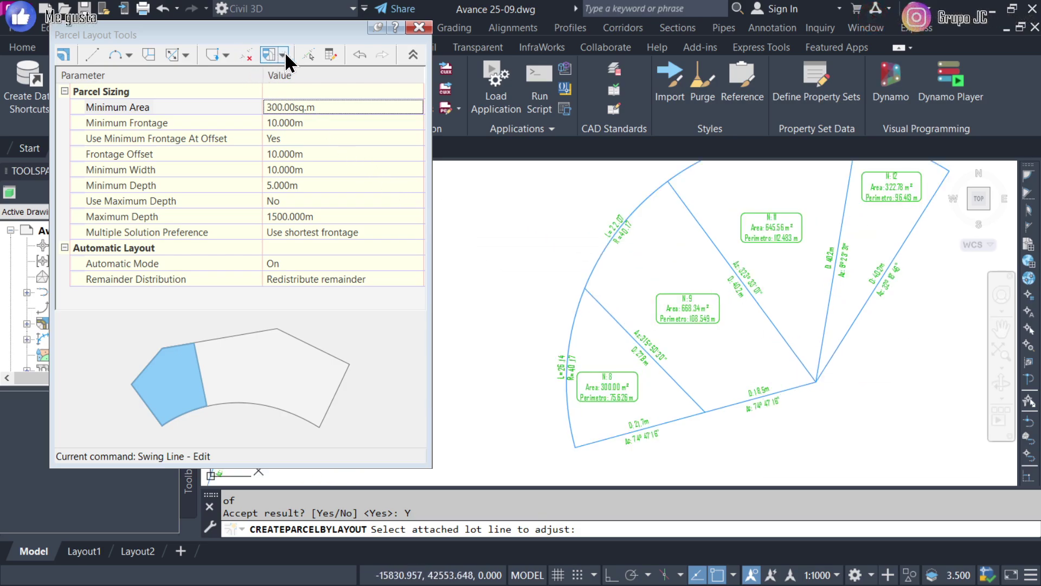
Union the neighbouring 645.56 m² lot into parcel N:12, then exit the layout tools
{"action": "left_click", "coordinate": [283, 54]}
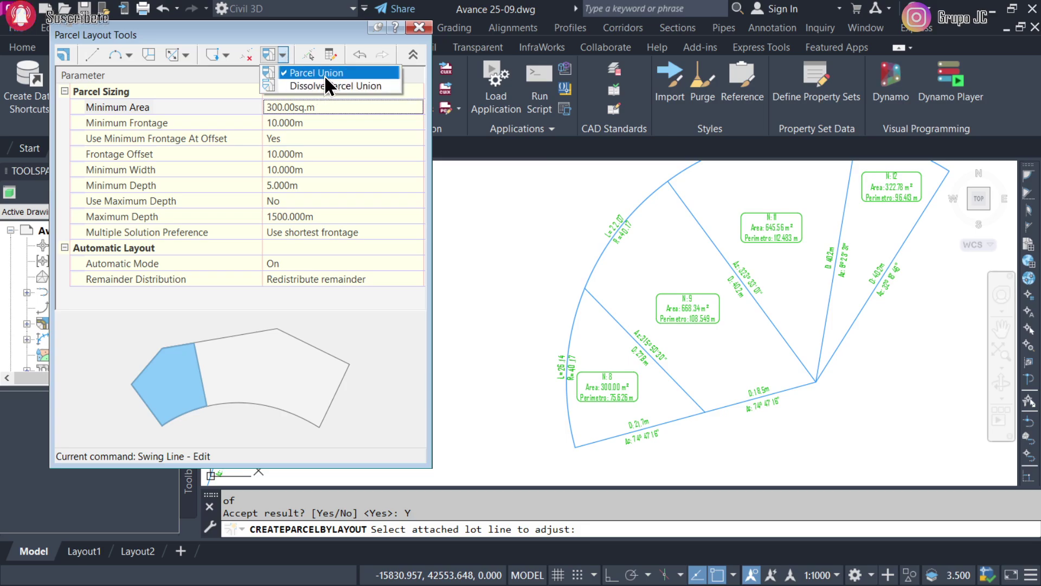
{"action": "left_click", "coordinate": [324, 73]}
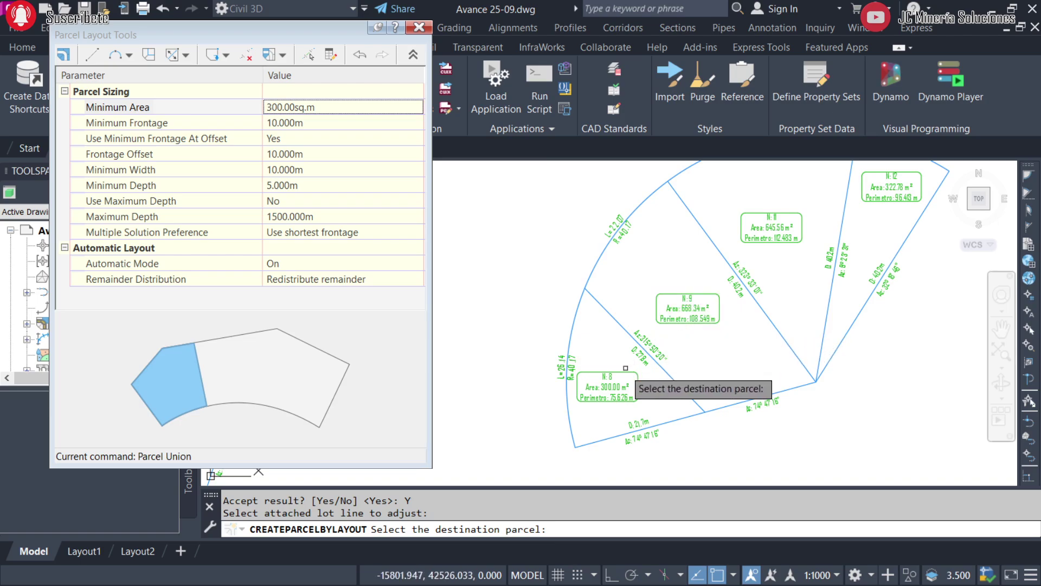
{"action": "middle_click_drag", "start_coordinate": [769, 264], "coordinate": [655, 309]}
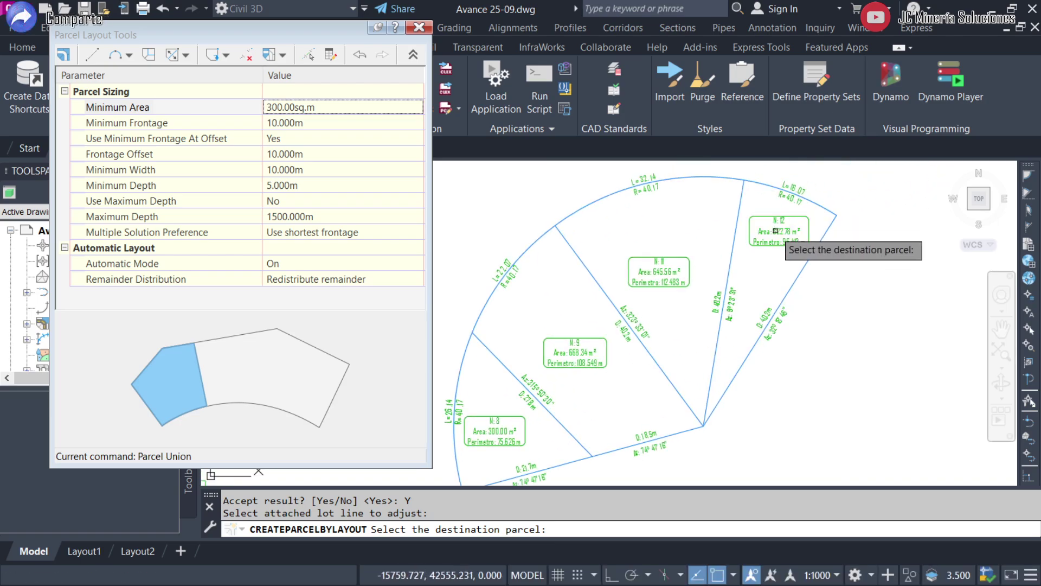
{"action": "left_click", "coordinate": [765, 238]}
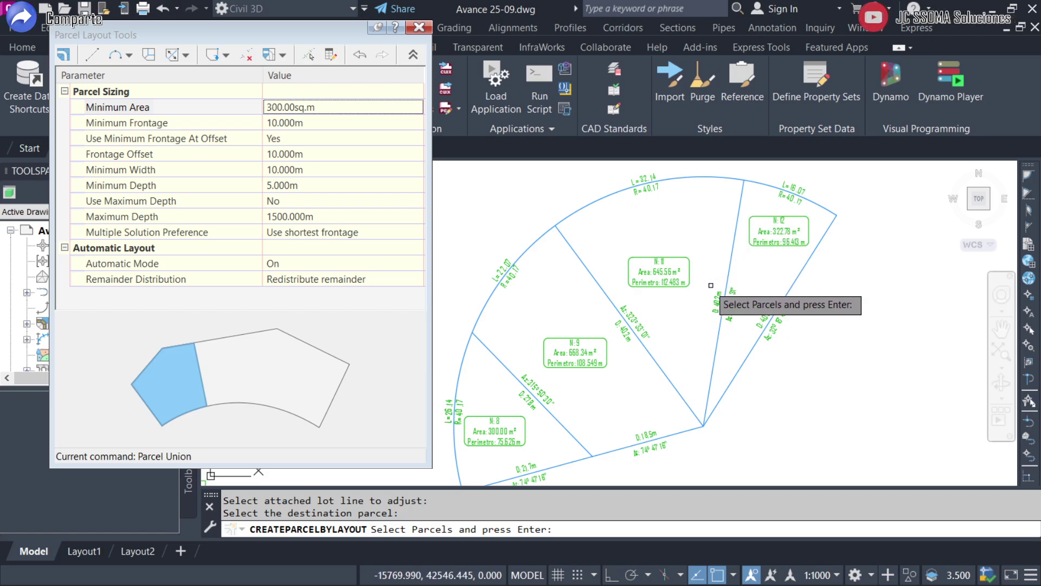
{"action": "left_click", "coordinate": [667, 274]}
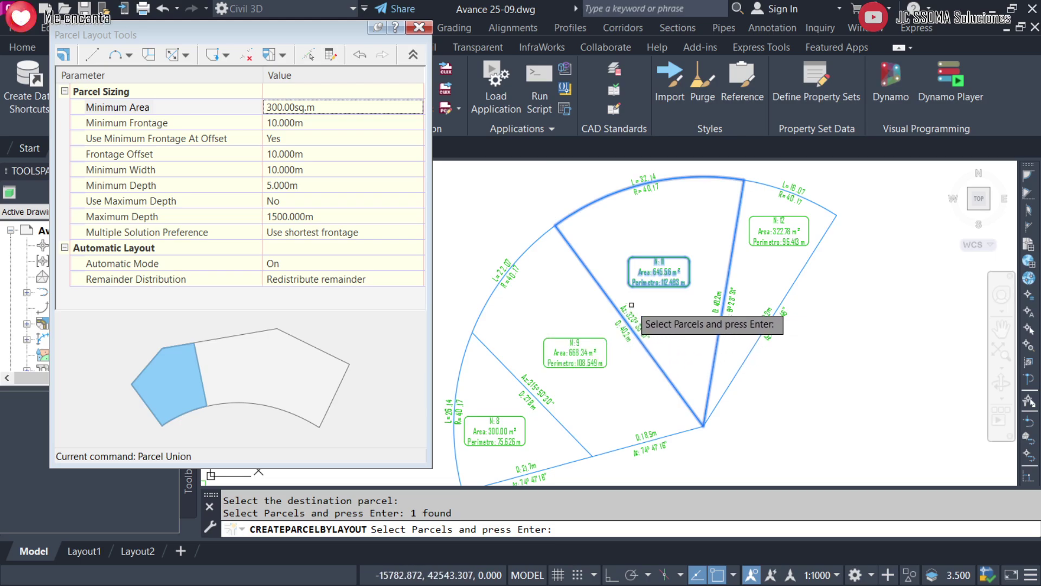
{"action": "key", "text": "Return"}
{"action": "scroll", "coordinate": [759, 217], "scroll_direction": "up", "scroll_amount": 2}
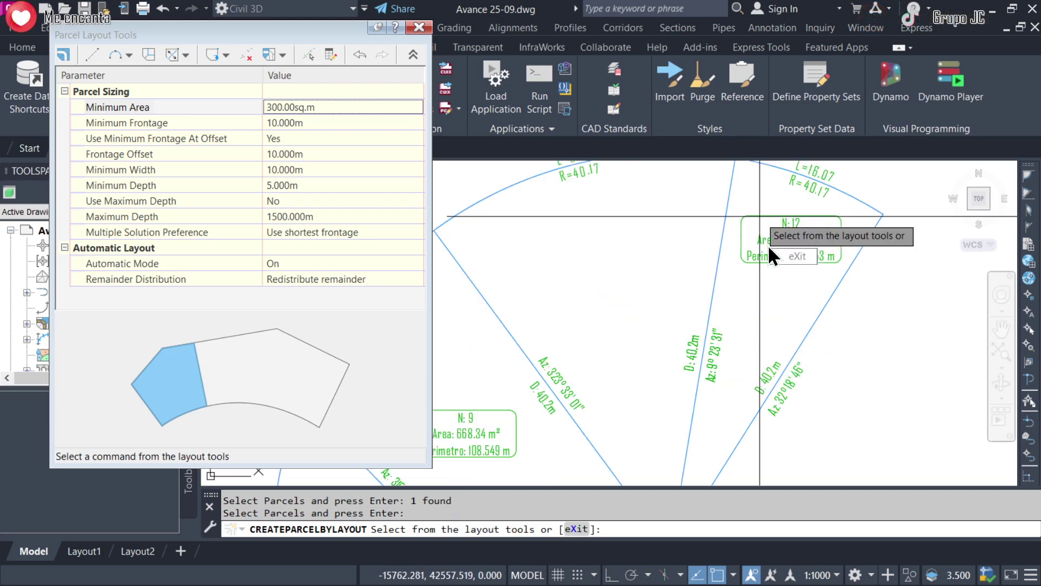
{"action": "left_click", "coordinate": [797, 256]}
{"action": "scroll", "coordinate": [676, 226], "scroll_direction": "down", "scroll_amount": 3}
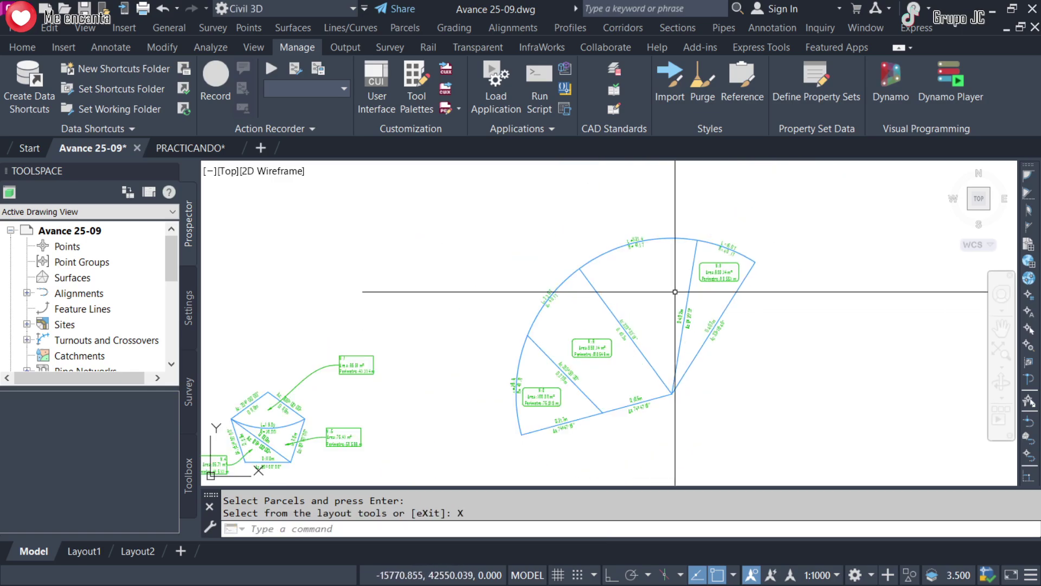
{"action": "scroll", "coordinate": [659, 280], "scroll_direction": "down", "scroll_amount": 1}
{"action": "scroll", "coordinate": [653, 274], "scroll_direction": "up", "scroll_amount": 3}
{"action": "scroll", "coordinate": [640, 250], "scroll_direction": "up", "scroll_amount": 1}
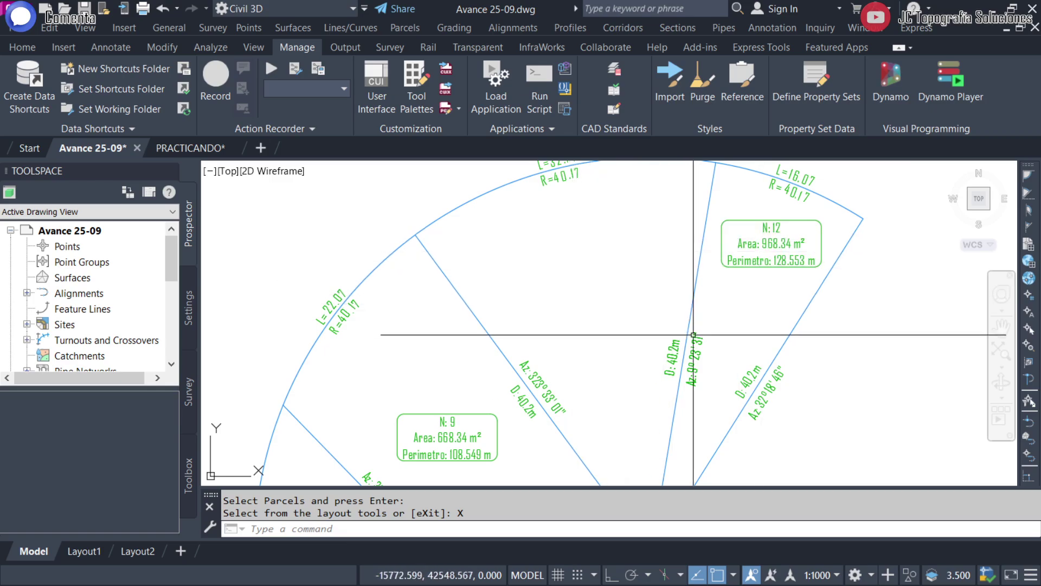
{"action": "scroll", "coordinate": [674, 344], "scroll_direction": "down", "scroll_amount": 2}
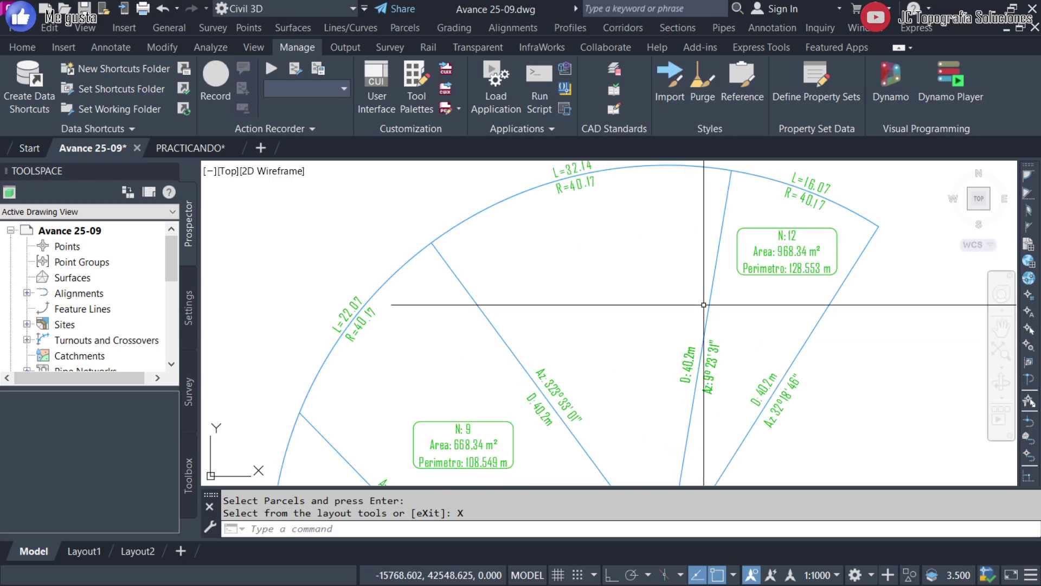
{"action": "scroll", "coordinate": [390, 298], "scroll_direction": "down", "scroll_amount": 2}
{"action": "scroll", "coordinate": [710, 265], "scroll_direction": "up", "scroll_amount": 2}
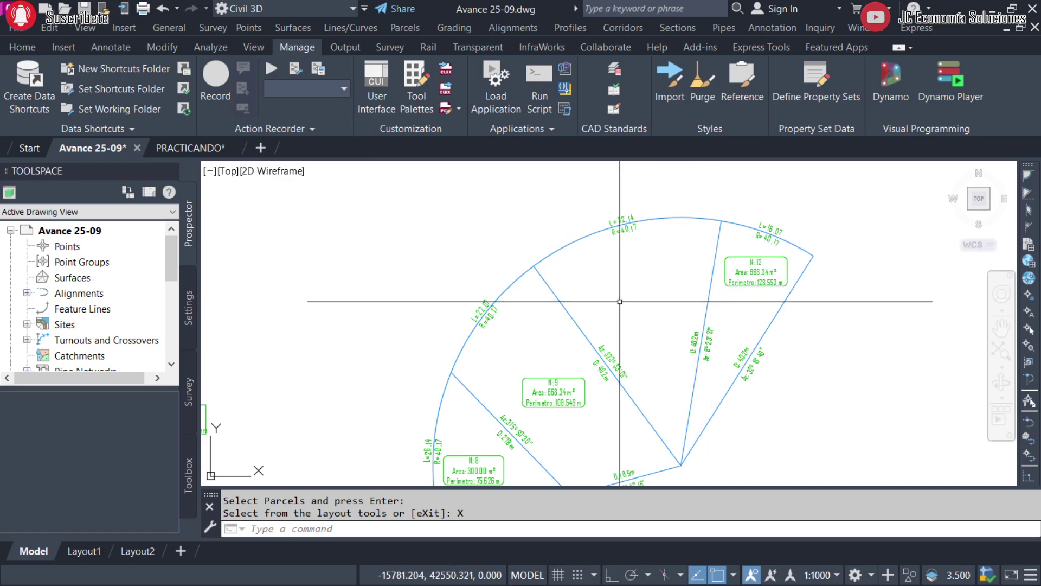
{"action": "scroll", "coordinate": [708, 326], "scroll_direction": "up", "scroll_amount": 2}
{"action": "middle_click_drag", "start_coordinate": [641, 344], "coordinate": [696, 261]}
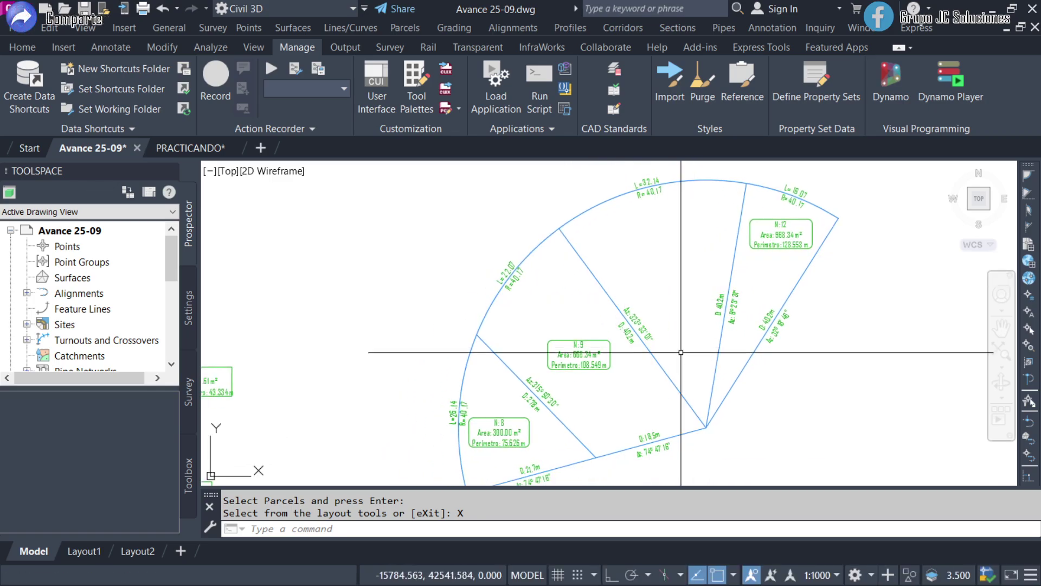
{"action": "left_click", "coordinate": [405, 28]}
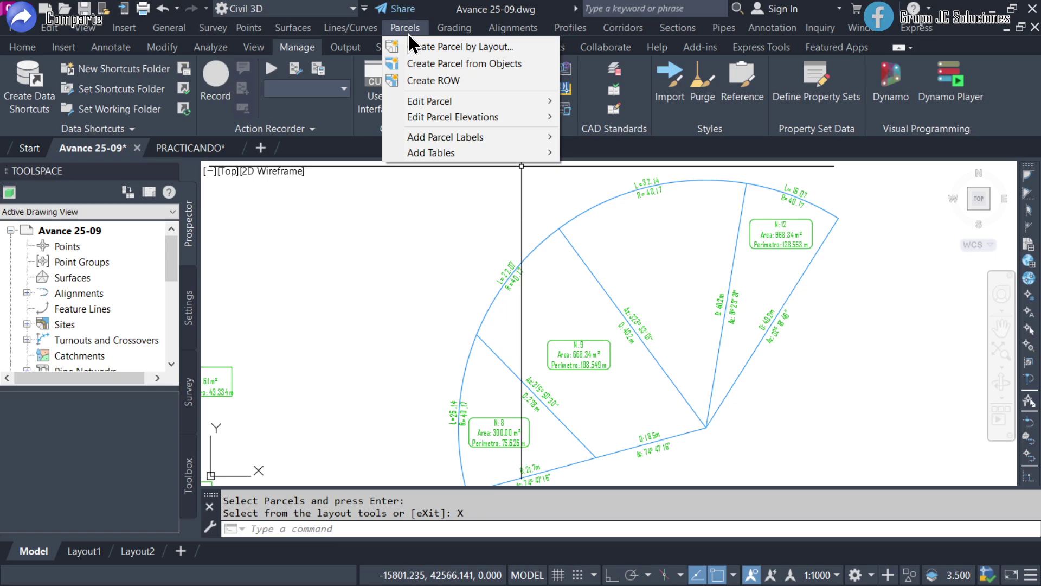
{"action": "left_click", "coordinate": [741, 248]}
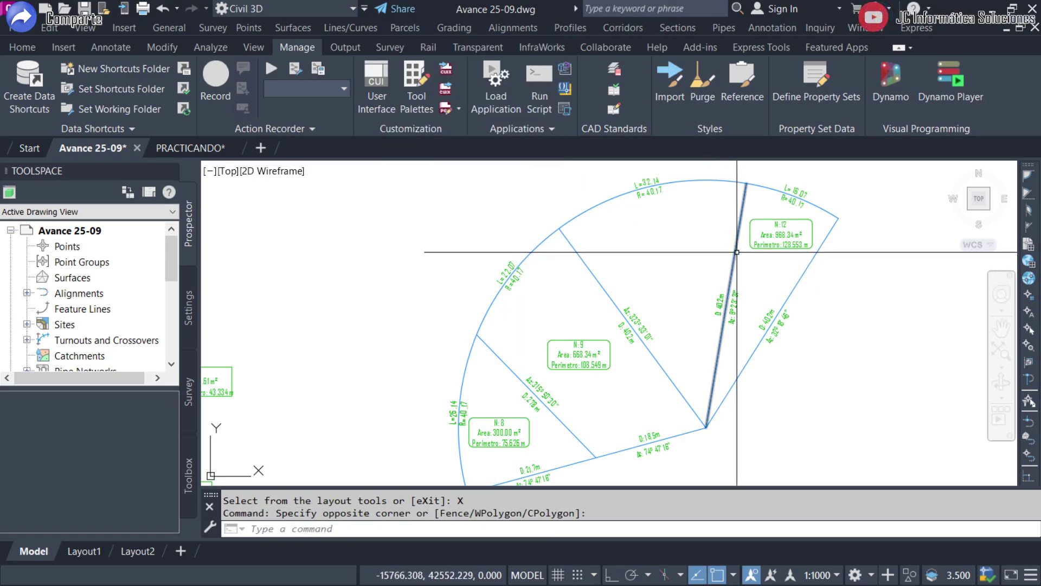
{"action": "left_click", "coordinate": [732, 255]}
{"action": "key", "text": "Delete"}
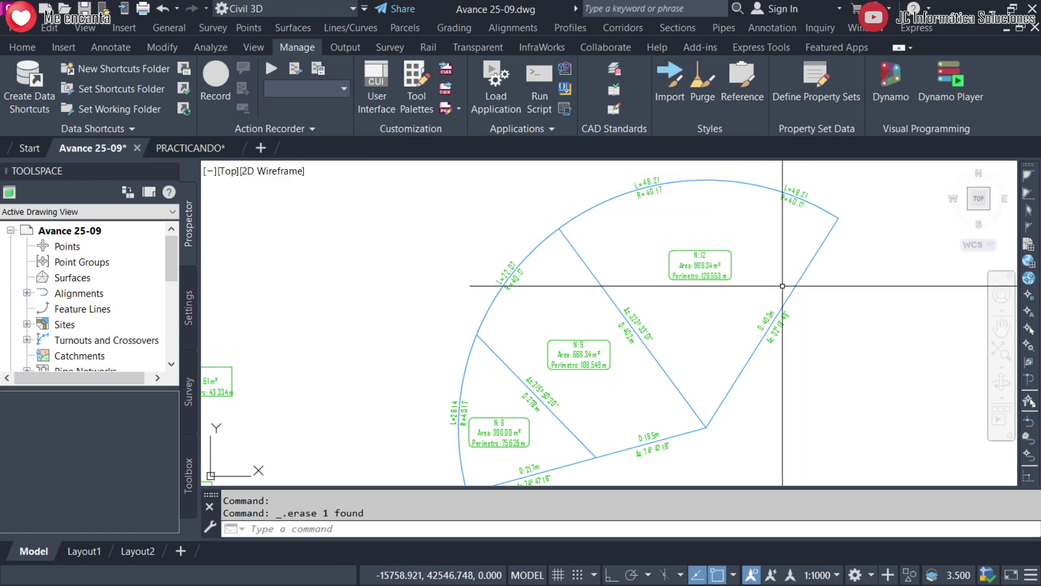
{"action": "key", "text": "ctrl+z"}
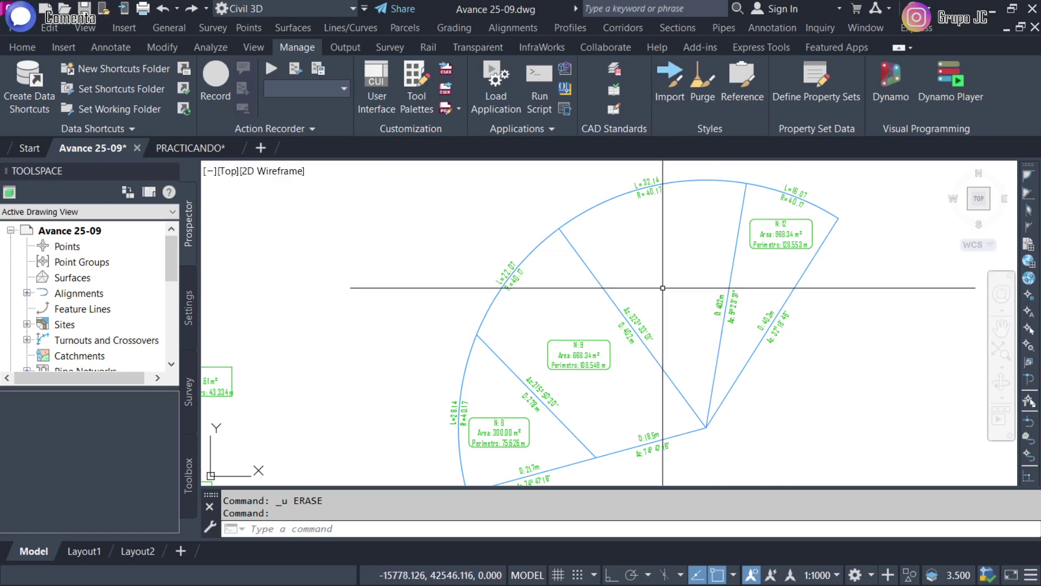
{"action": "left_click", "coordinate": [405, 28]}
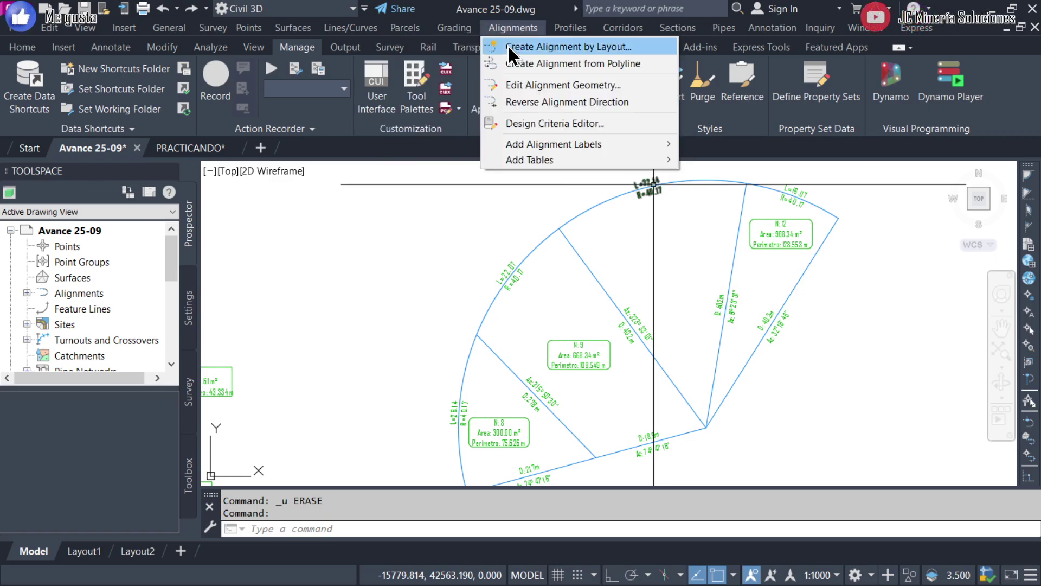
Reopen the parcel layout tools and dissolve the union on parcel 12
{"action": "key", "text": "Escape"}
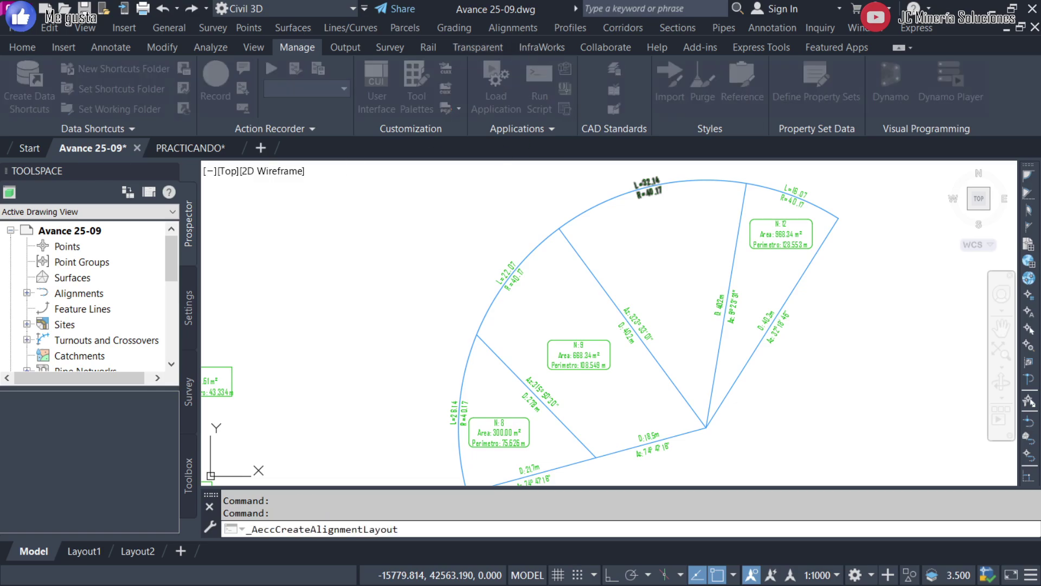
{"action": "left_click", "coordinate": [404, 28]}
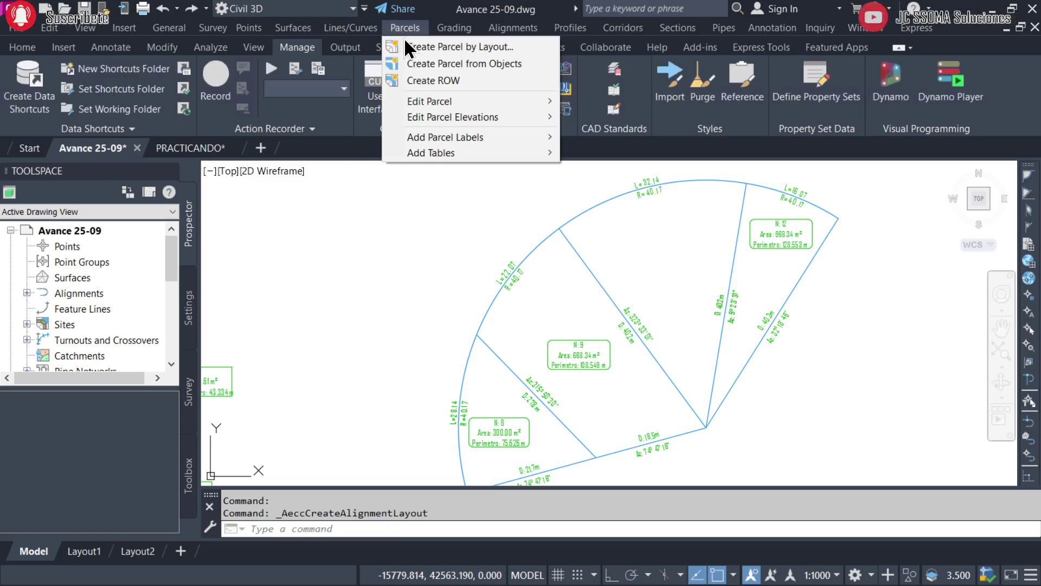
{"action": "left_click", "coordinate": [509, 53]}
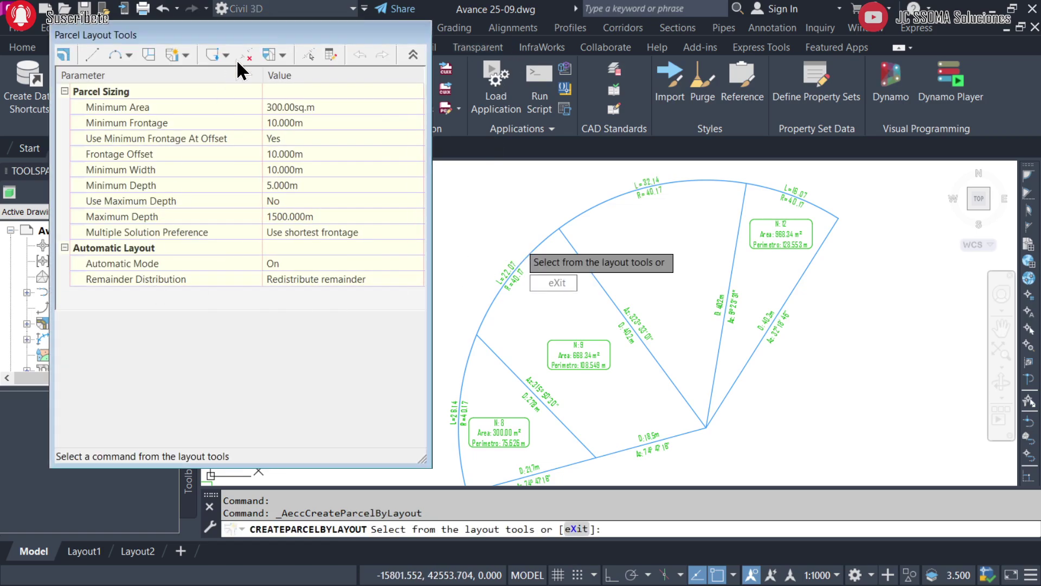
{"action": "left_click", "coordinate": [281, 55]}
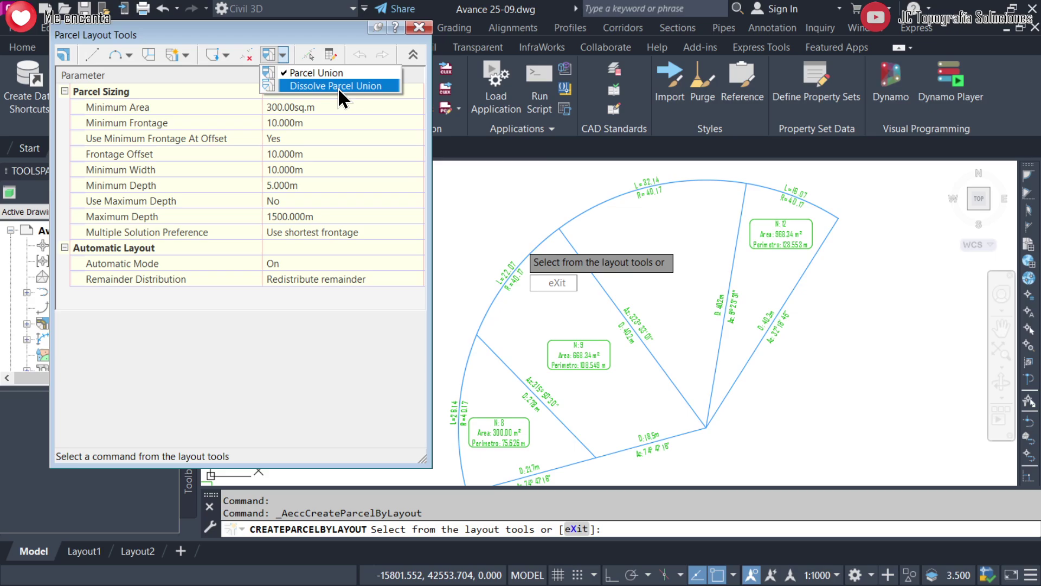
{"action": "left_click", "coordinate": [338, 86]}
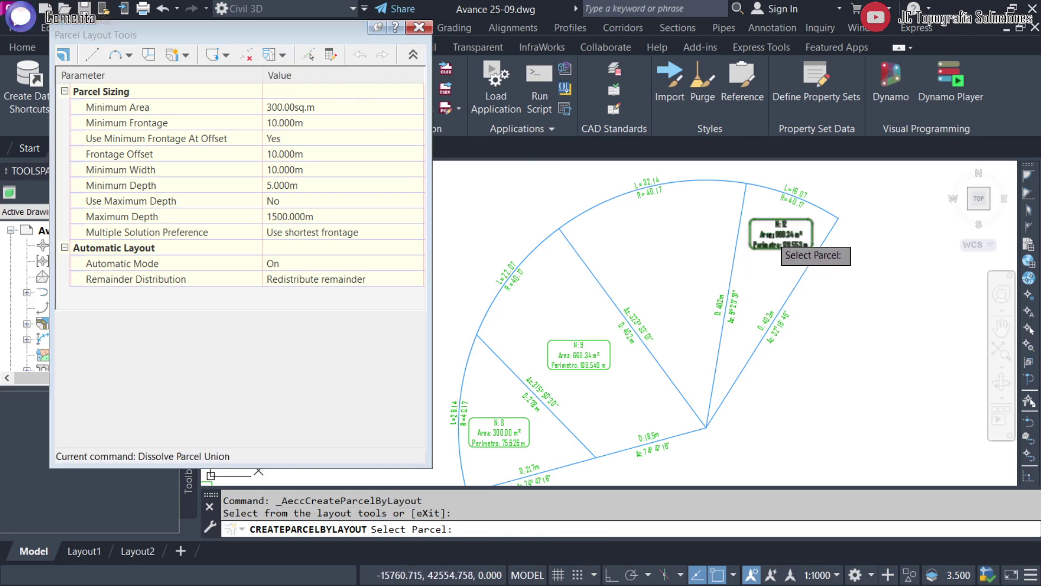
{"action": "left_click", "coordinate": [771, 236]}
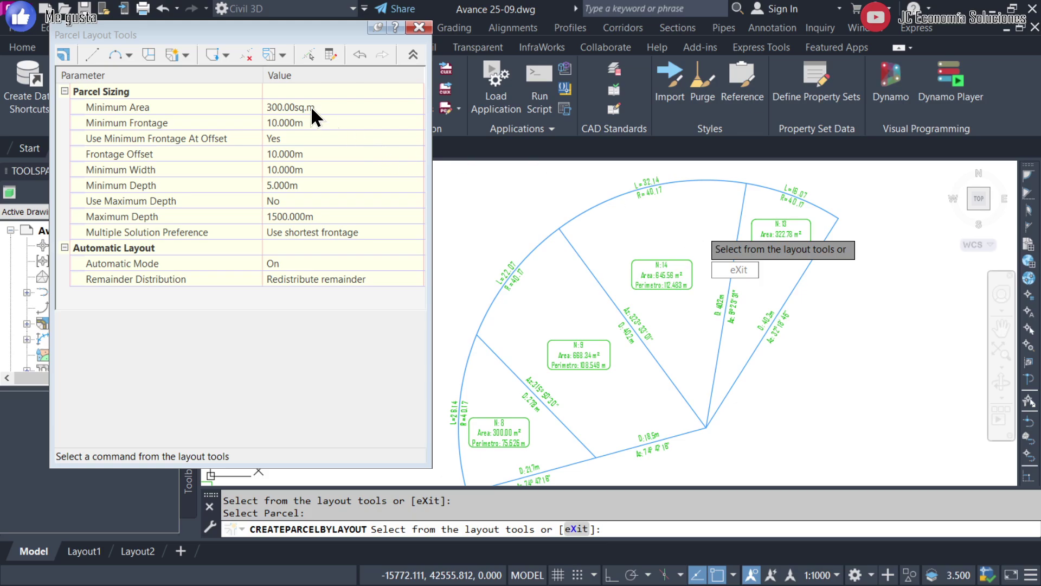
Union lots N:14, N:9 and N:8 into destination parcel N:13
{"action": "left_click", "coordinate": [226, 54]}
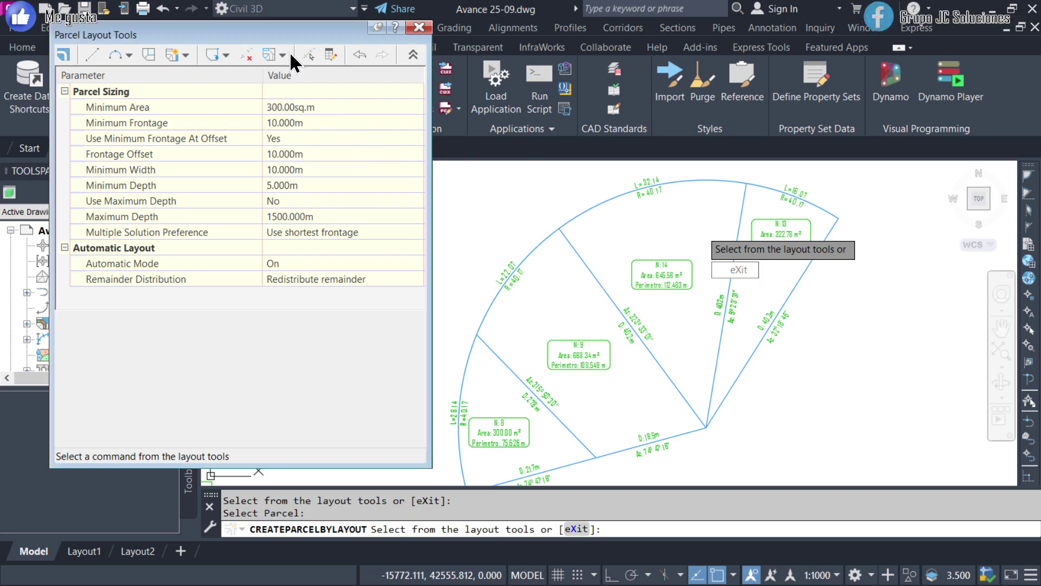
{"action": "left_click", "coordinate": [283, 54]}
{"action": "left_click", "coordinate": [327, 72]}
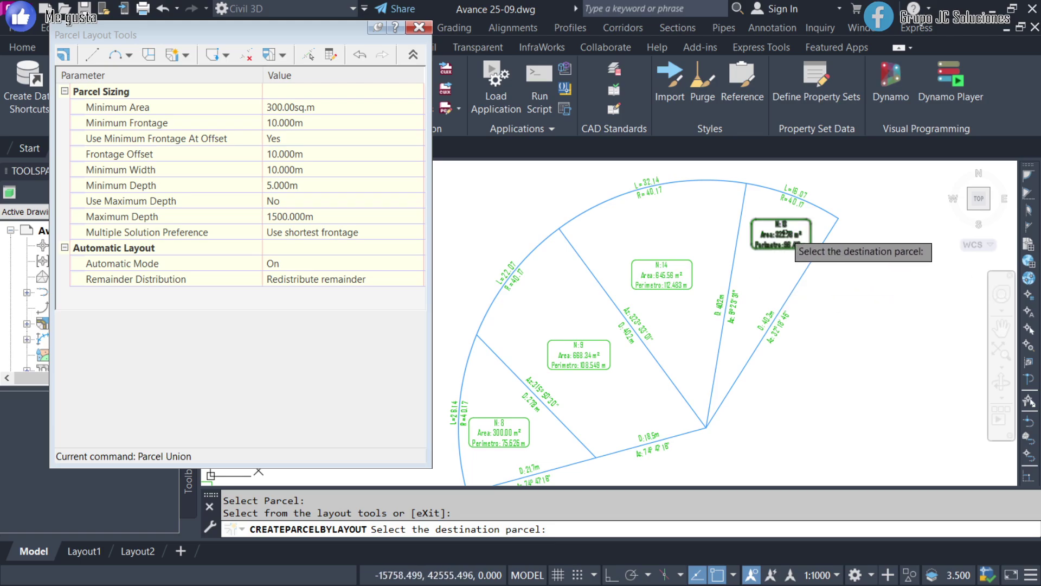
{"action": "left_click", "coordinate": [783, 232]}
{"action": "left_click", "coordinate": [664, 274]}
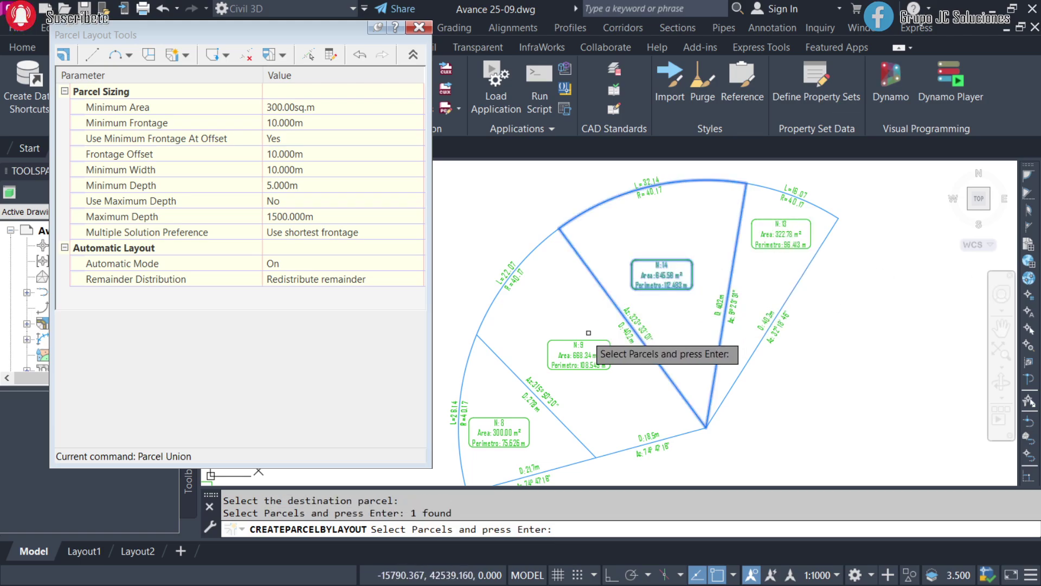
{"action": "left_click", "coordinate": [579, 348]}
{"action": "left_click", "coordinate": [497, 438]}
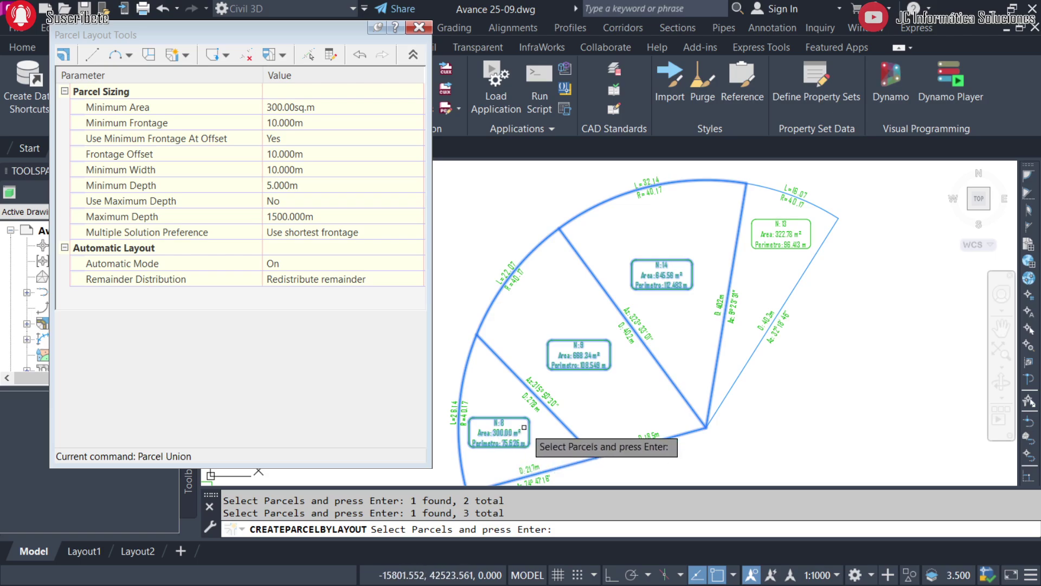
{"action": "key", "text": "Return"}
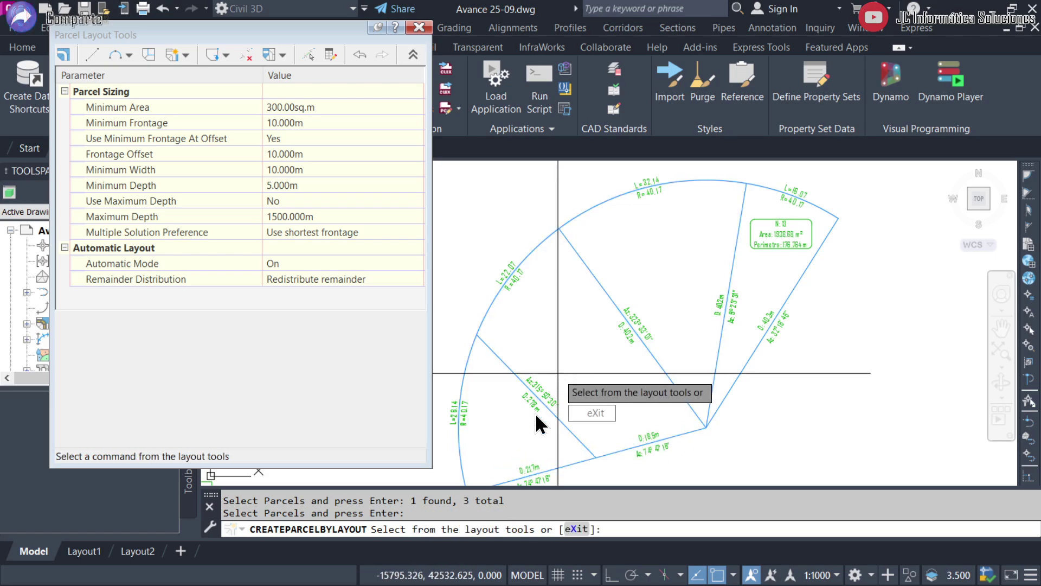
{"action": "scroll", "coordinate": [804, 242], "scroll_direction": "up", "scroll_amount": 4}
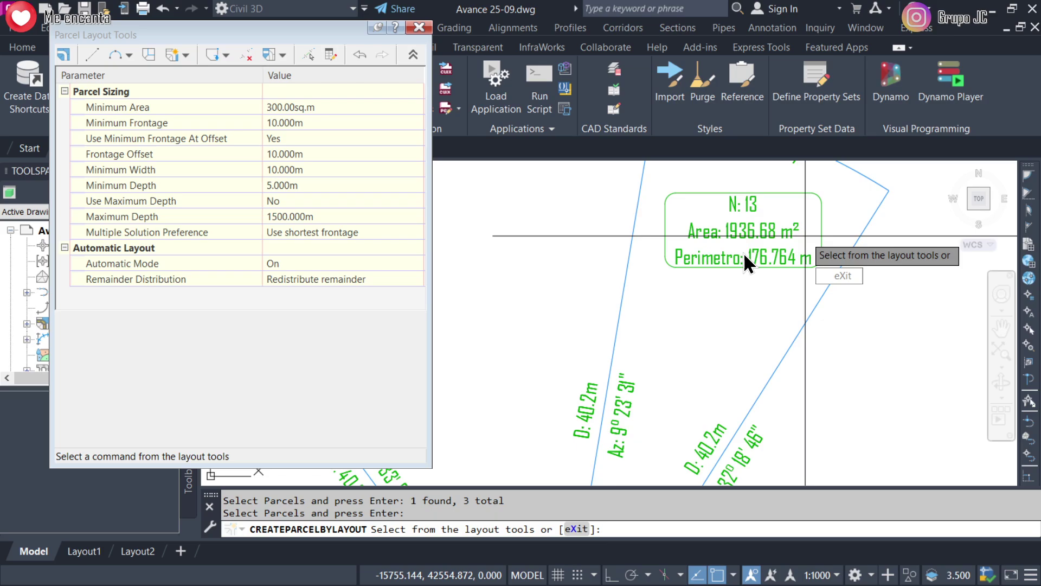
{"action": "scroll", "coordinate": [744, 255], "scroll_direction": "down", "scroll_amount": 2}
{"action": "scroll", "coordinate": [737, 265], "scroll_direction": "down", "scroll_amount": 4}
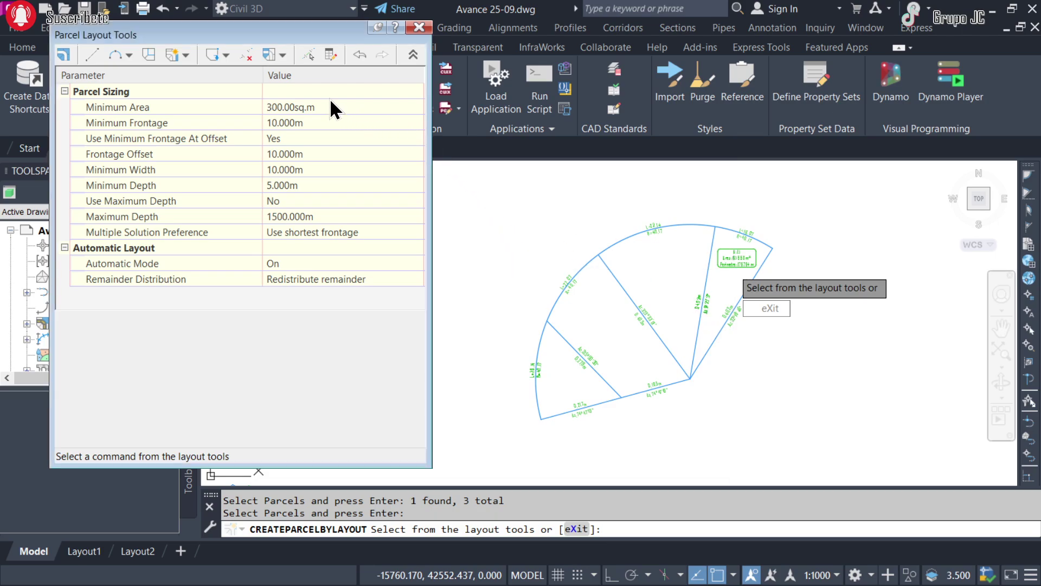
Show the Slide Line, Swing Line and Free Form lot creation options
{"action": "left_click", "coordinate": [186, 54]}
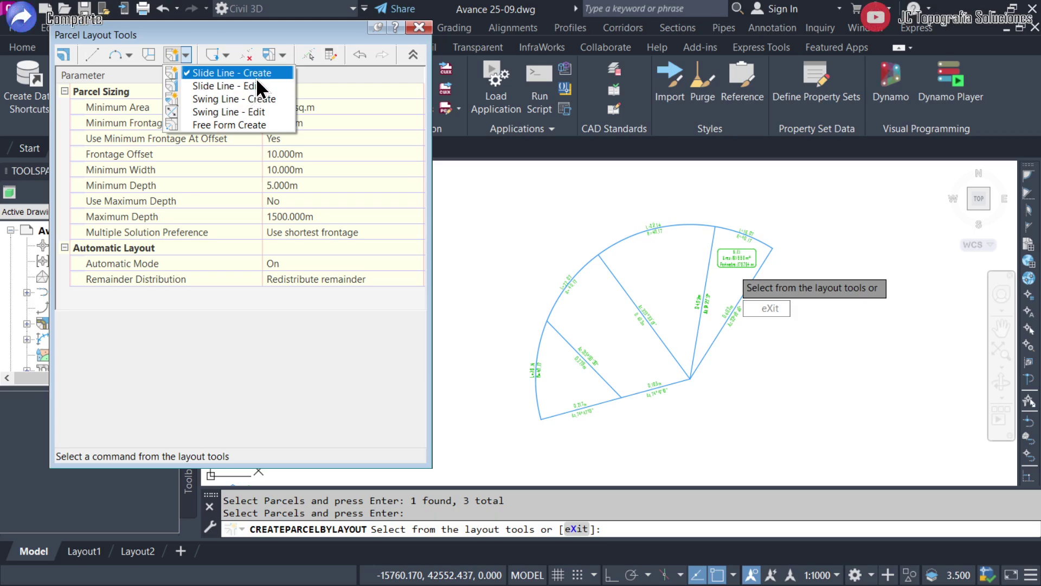